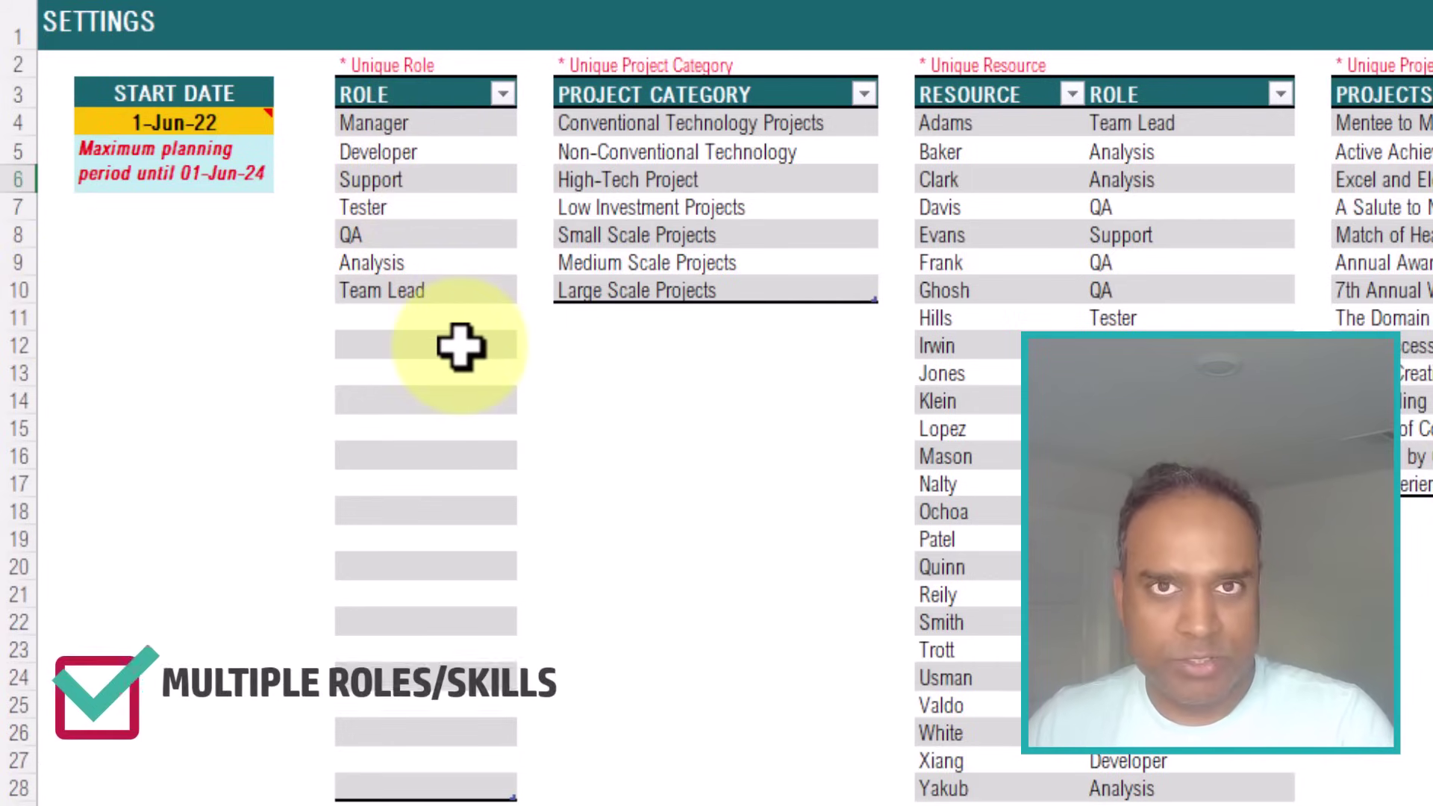
Review the category and resource lists, opening Ghosh's role drop-down and leaving it as QA.
{"action": "left_click", "coordinate": [714, 123]}
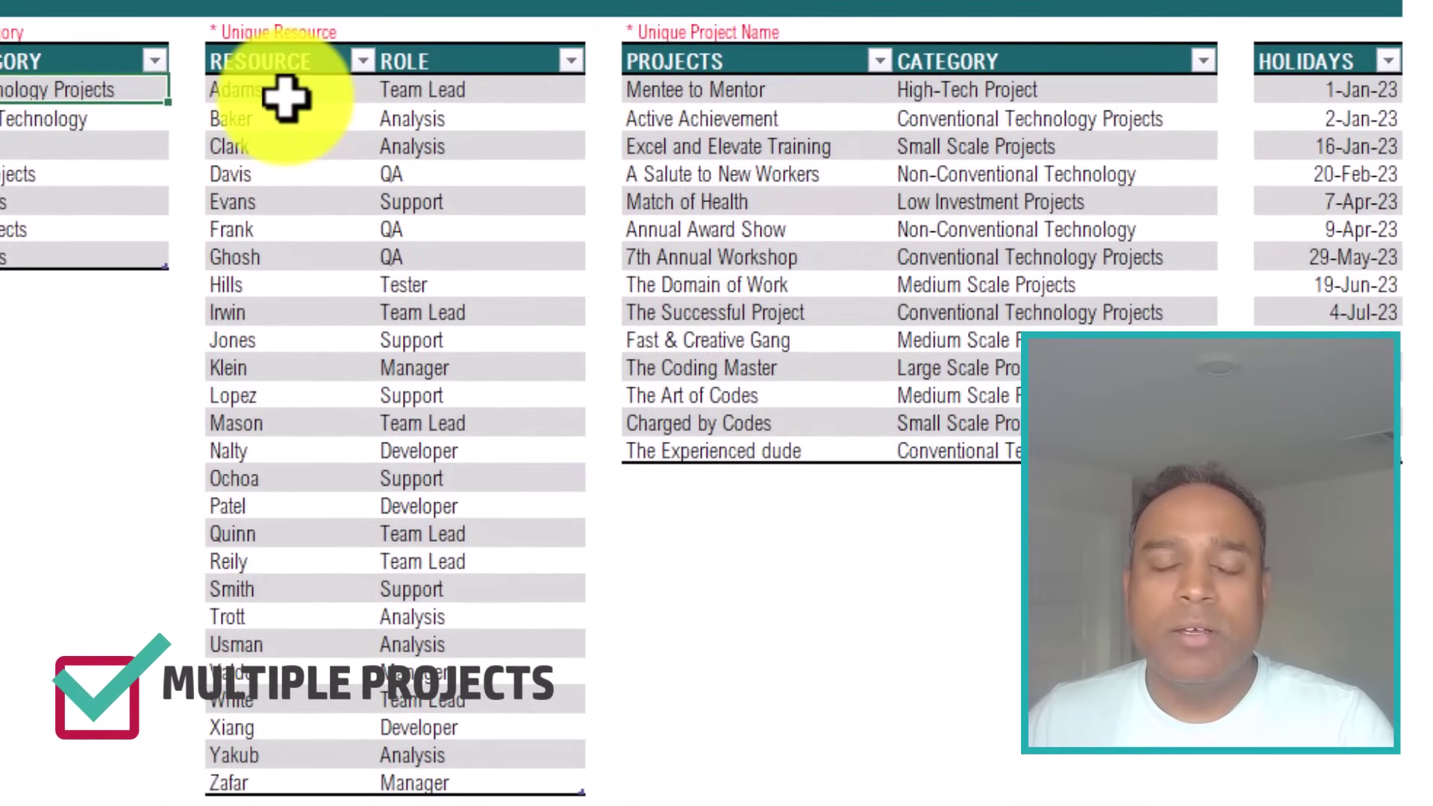
{"action": "left_click", "coordinate": [286, 91]}
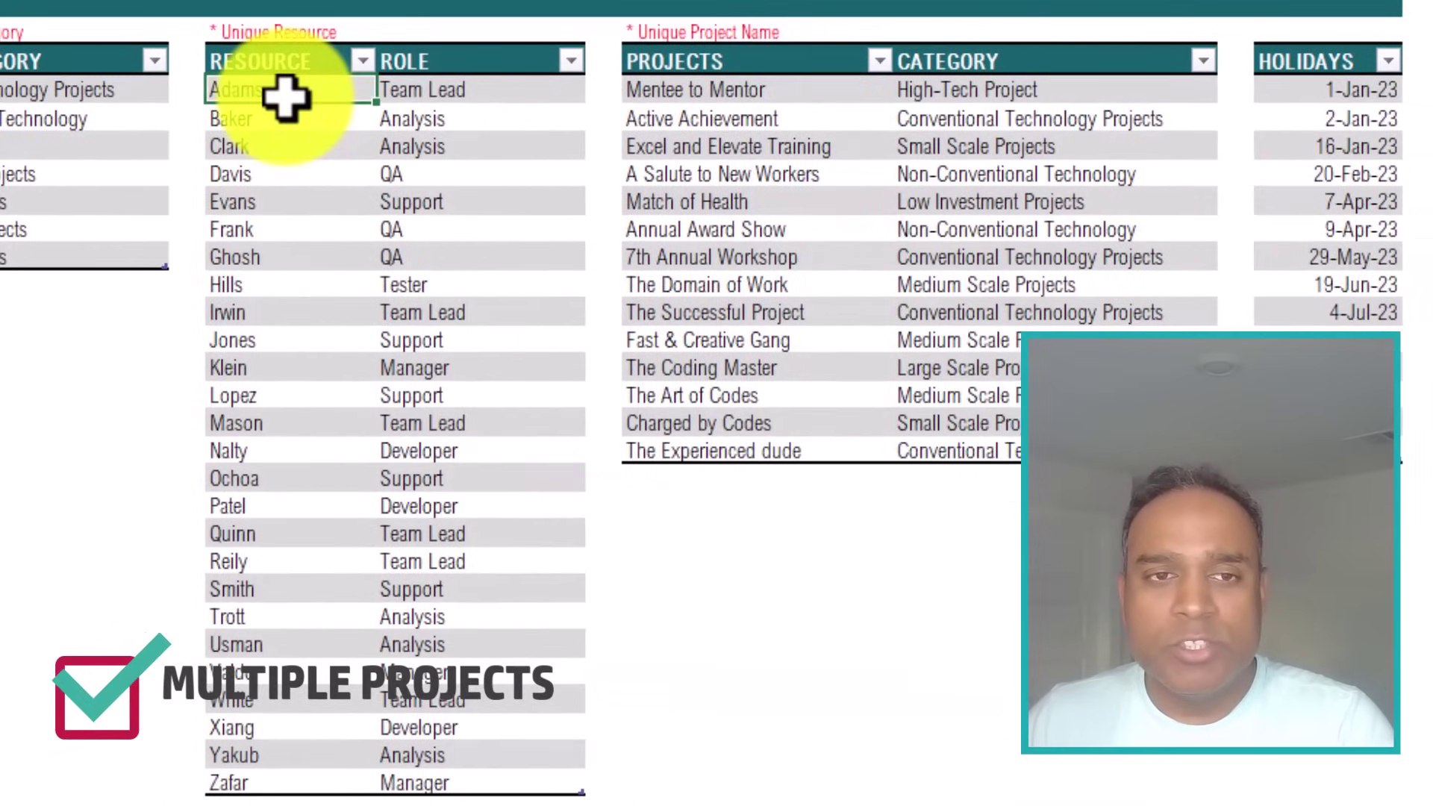
{"action": "left_click", "coordinate": [447, 258]}
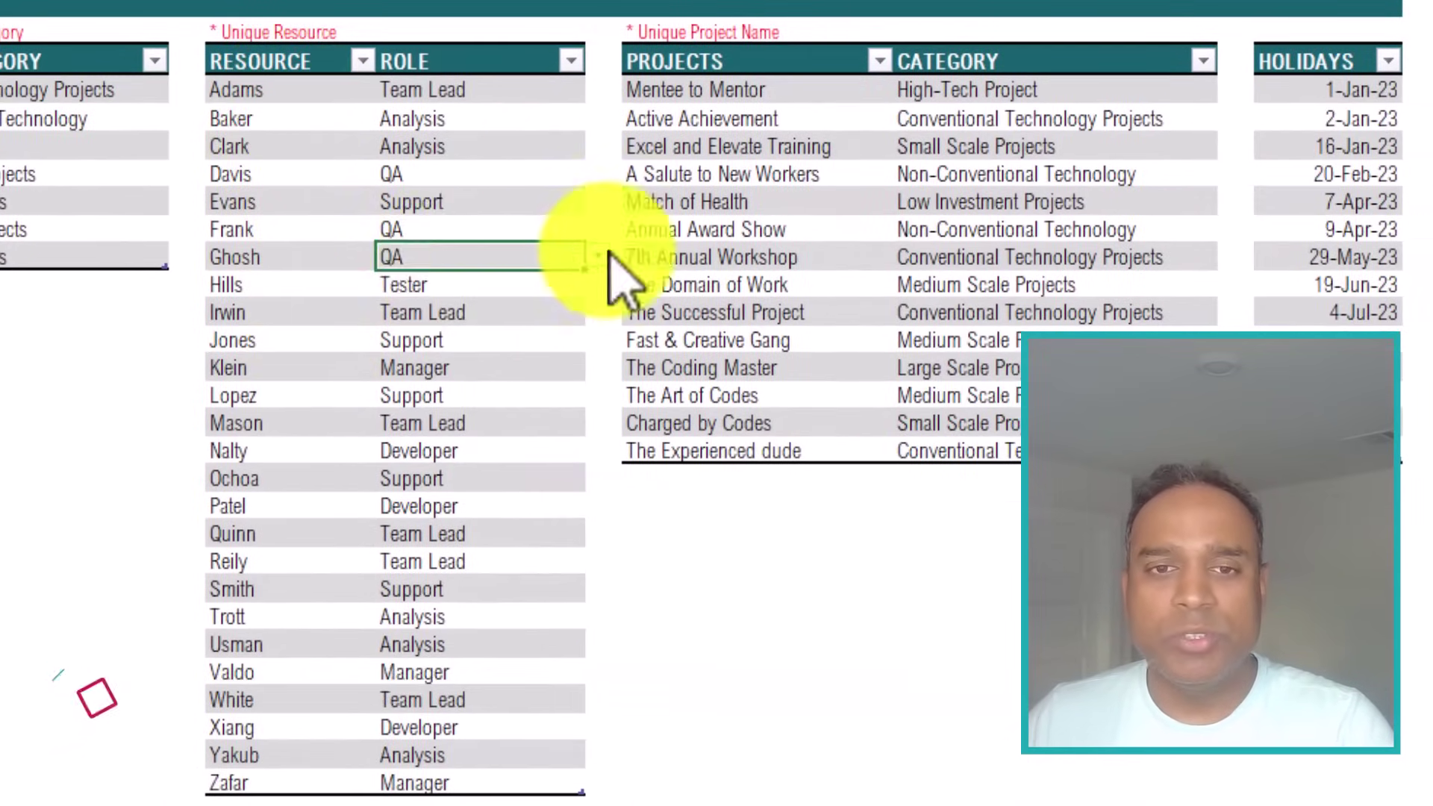
{"action": "left_click", "coordinate": [599, 258]}
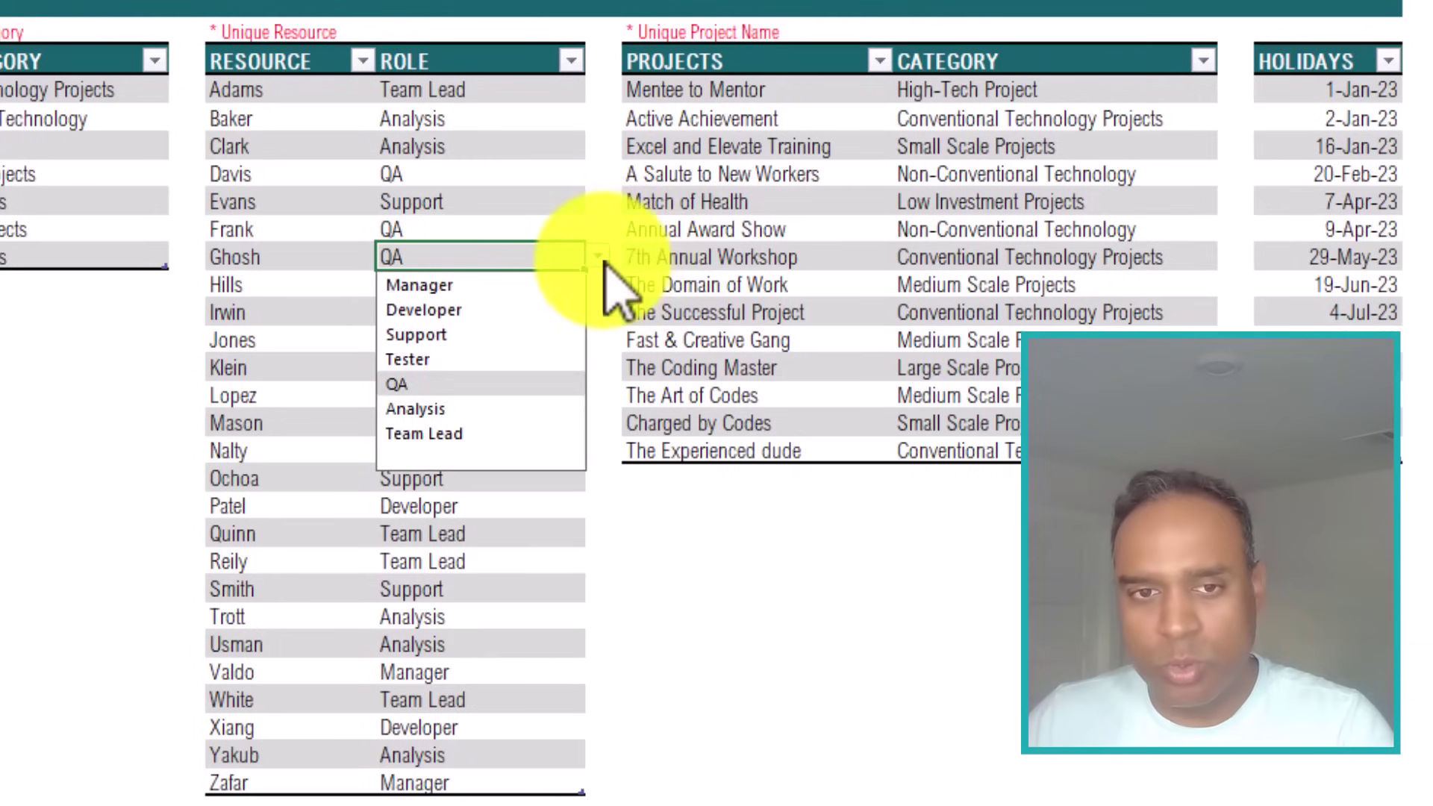
{"action": "left_click", "coordinate": [607, 260]}
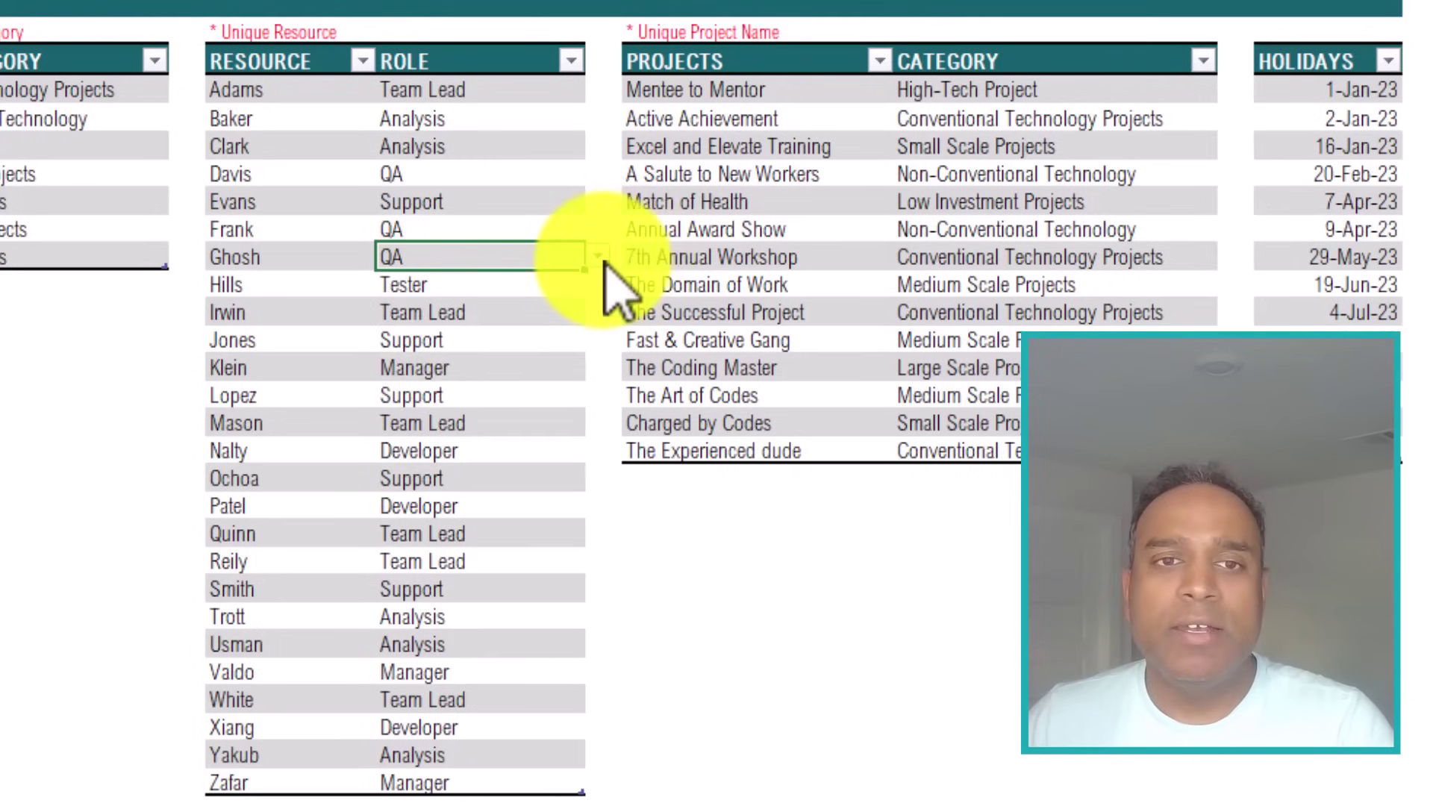
Review the projects, Annual Award Show's category drop-down, and the 2023 holiday list, changing nothing.
{"action": "left_click", "coordinate": [736, 171]}
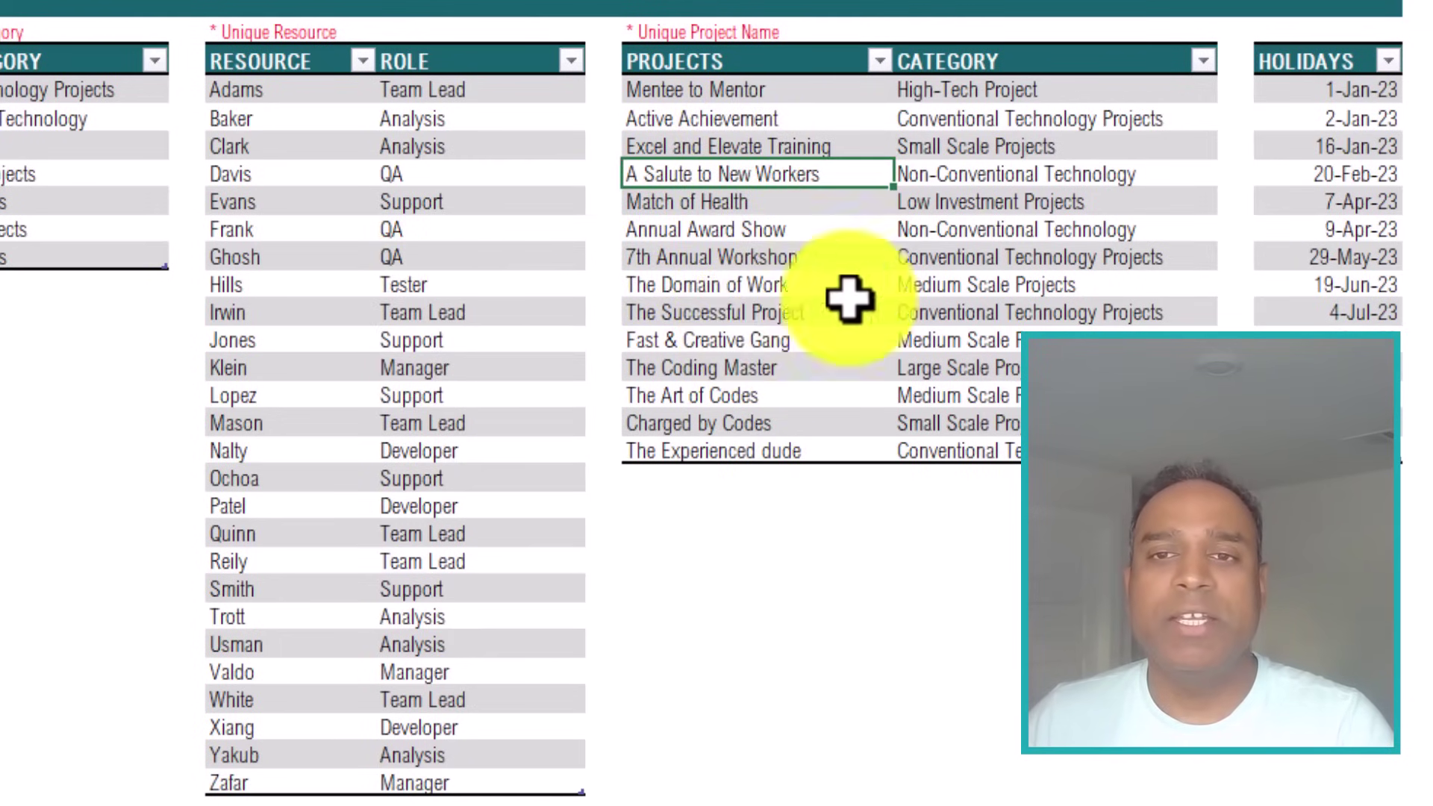
{"action": "left_click", "coordinate": [1065, 233]}
{"action": "left_click", "coordinate": [1230, 231]}
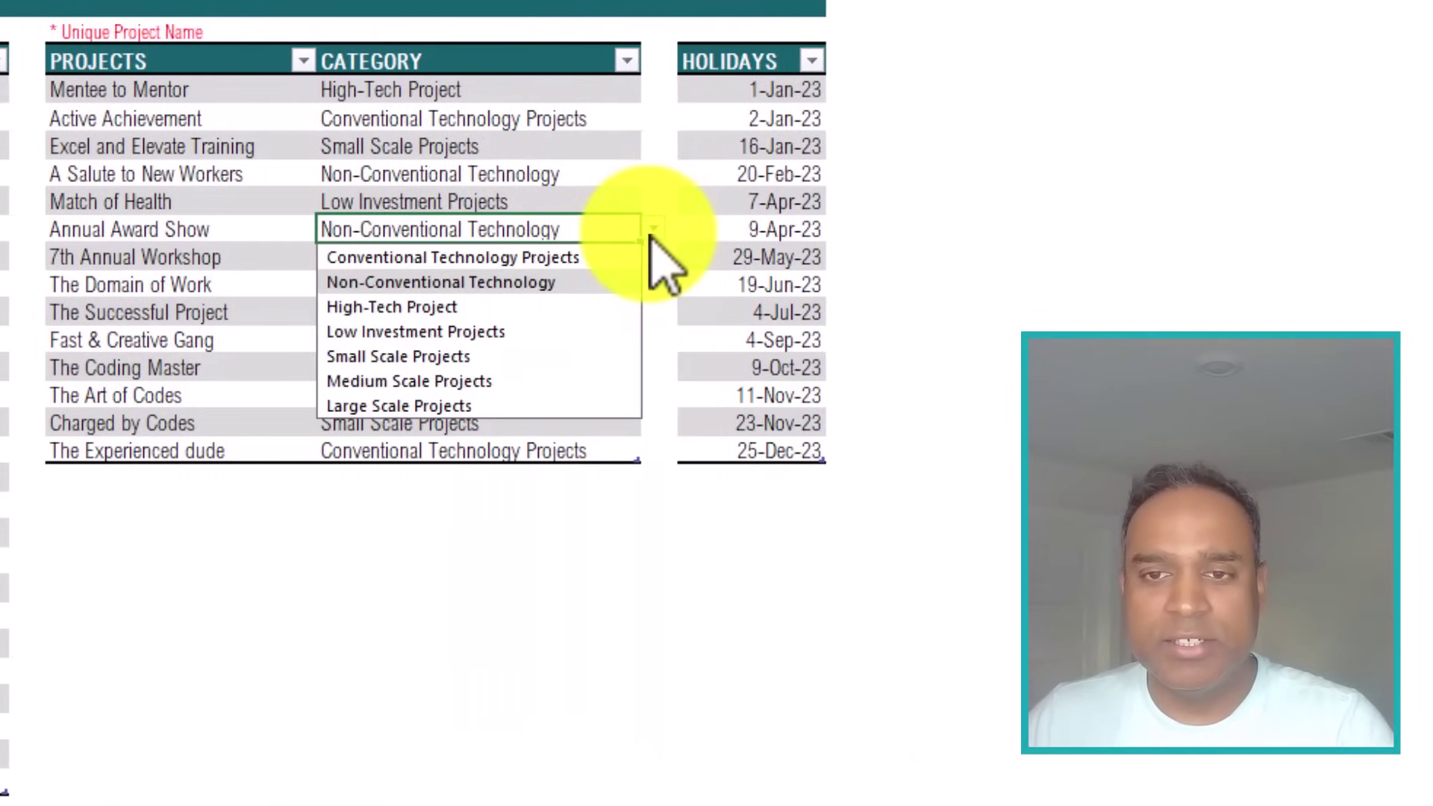
{"action": "left_click", "coordinate": [784, 118]}
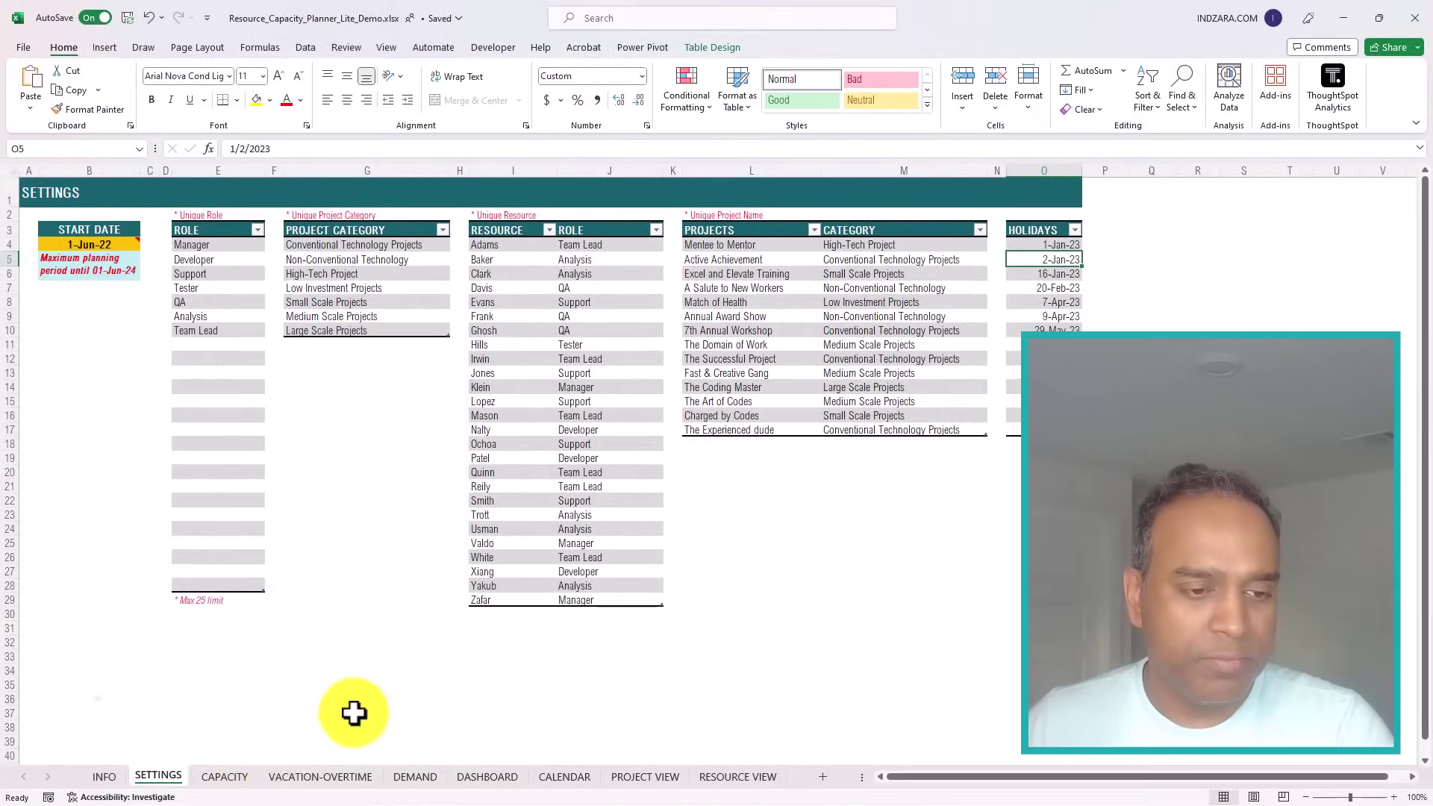
On the CAPACITY sheet, inspect Adams's dates 1-Mar-22 to 25-Mar-23 and Monday hours.
{"action": "left_click", "coordinate": [235, 782]}
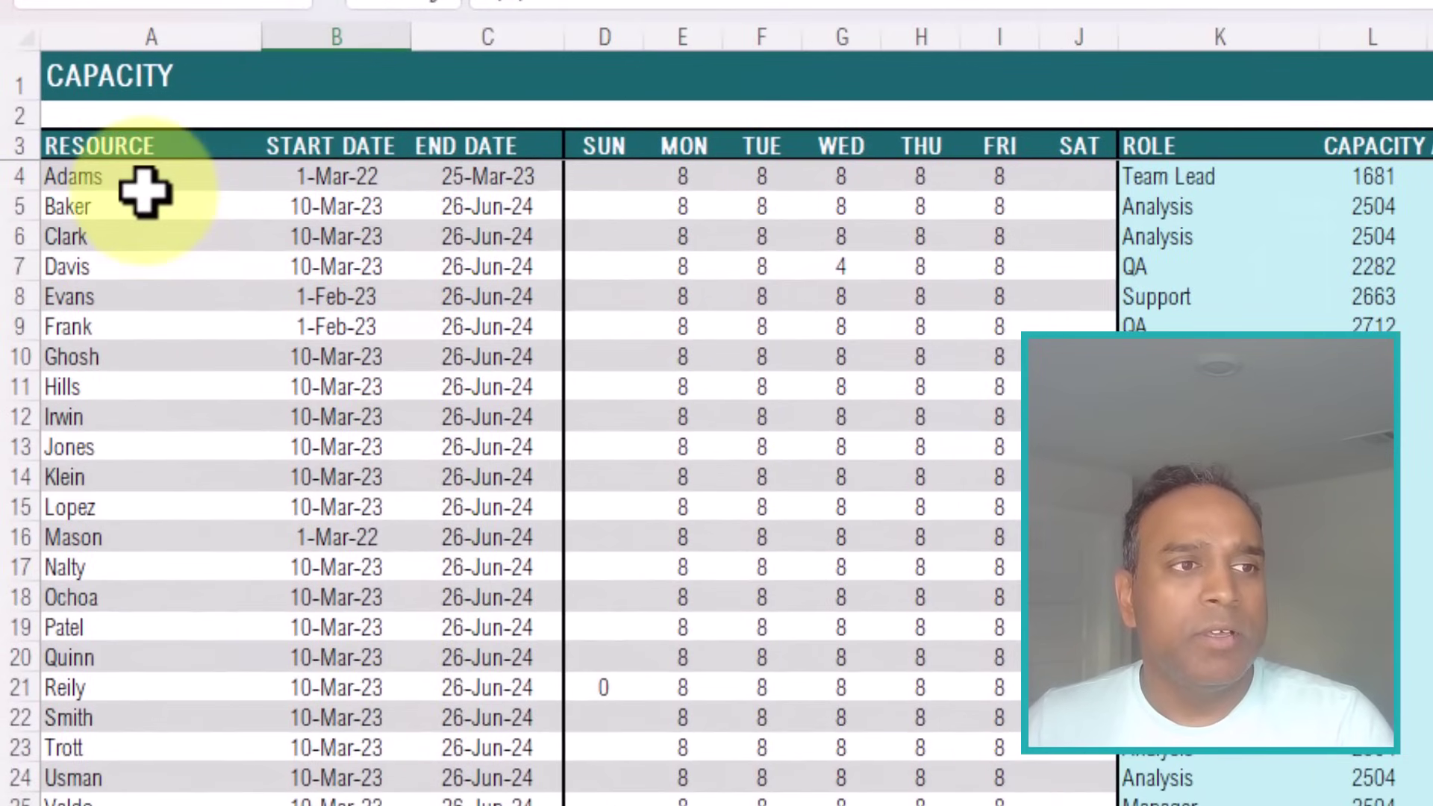
{"action": "left_click", "coordinate": [68, 241]}
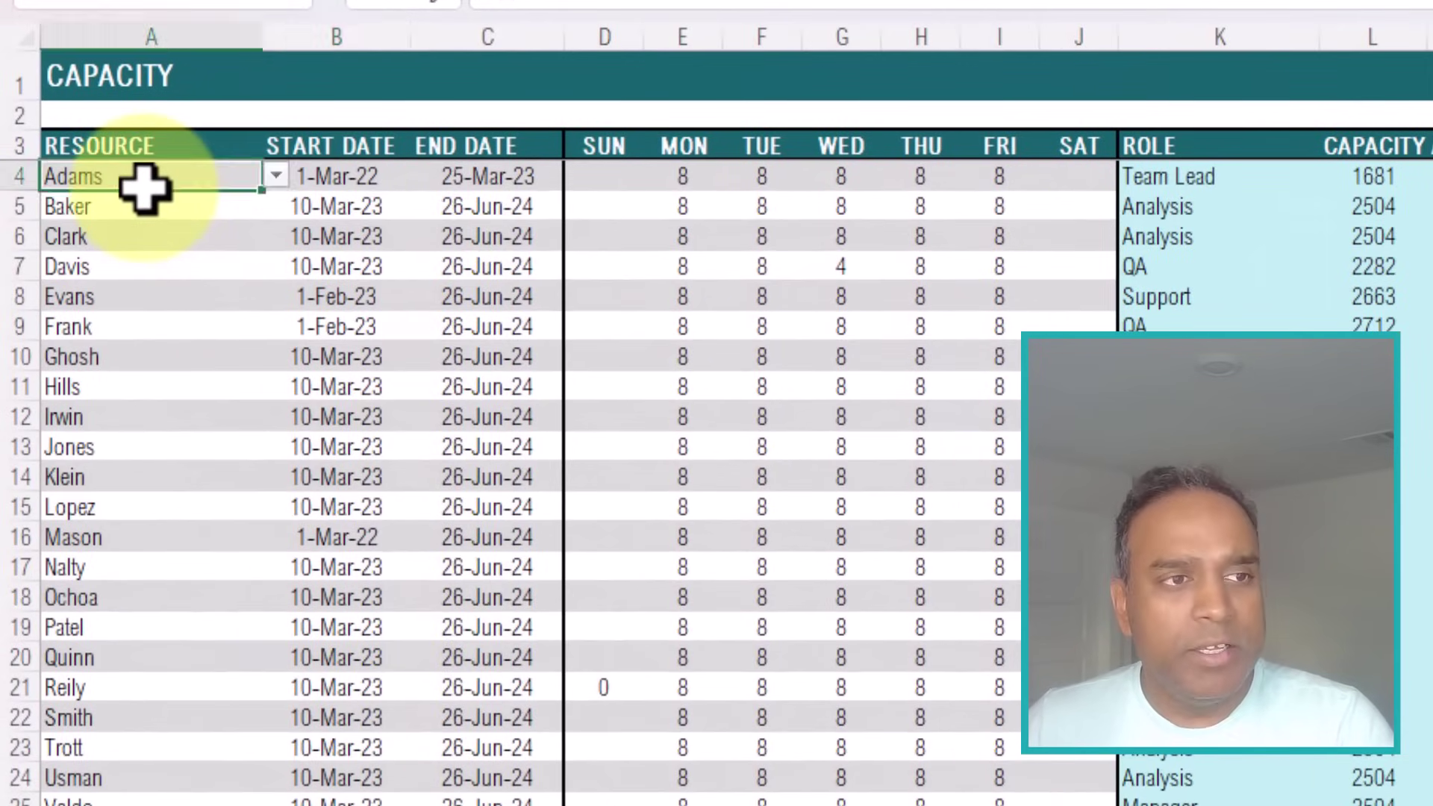
{"action": "left_click", "coordinate": [326, 184]}
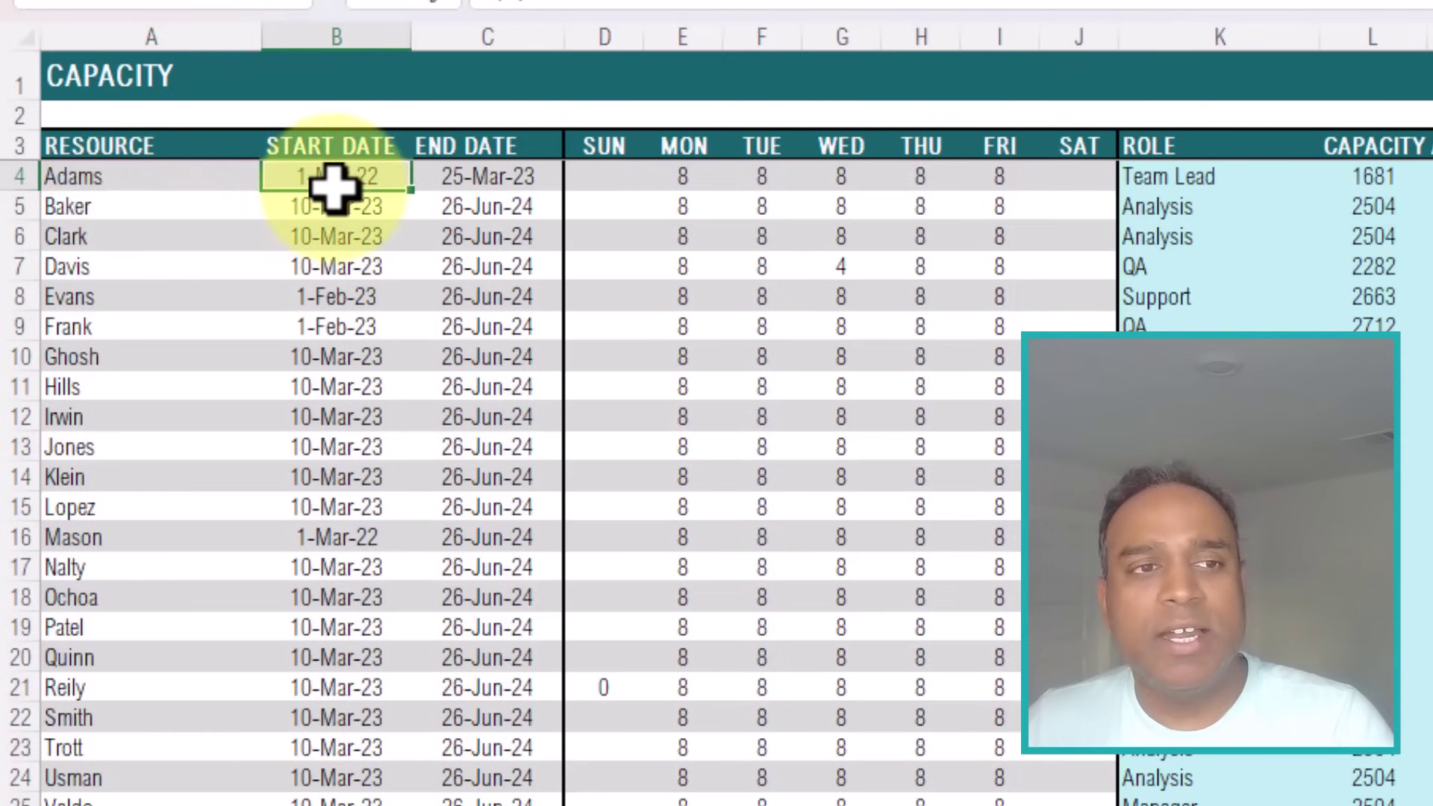
{"action": "left_click", "coordinate": [482, 182]}
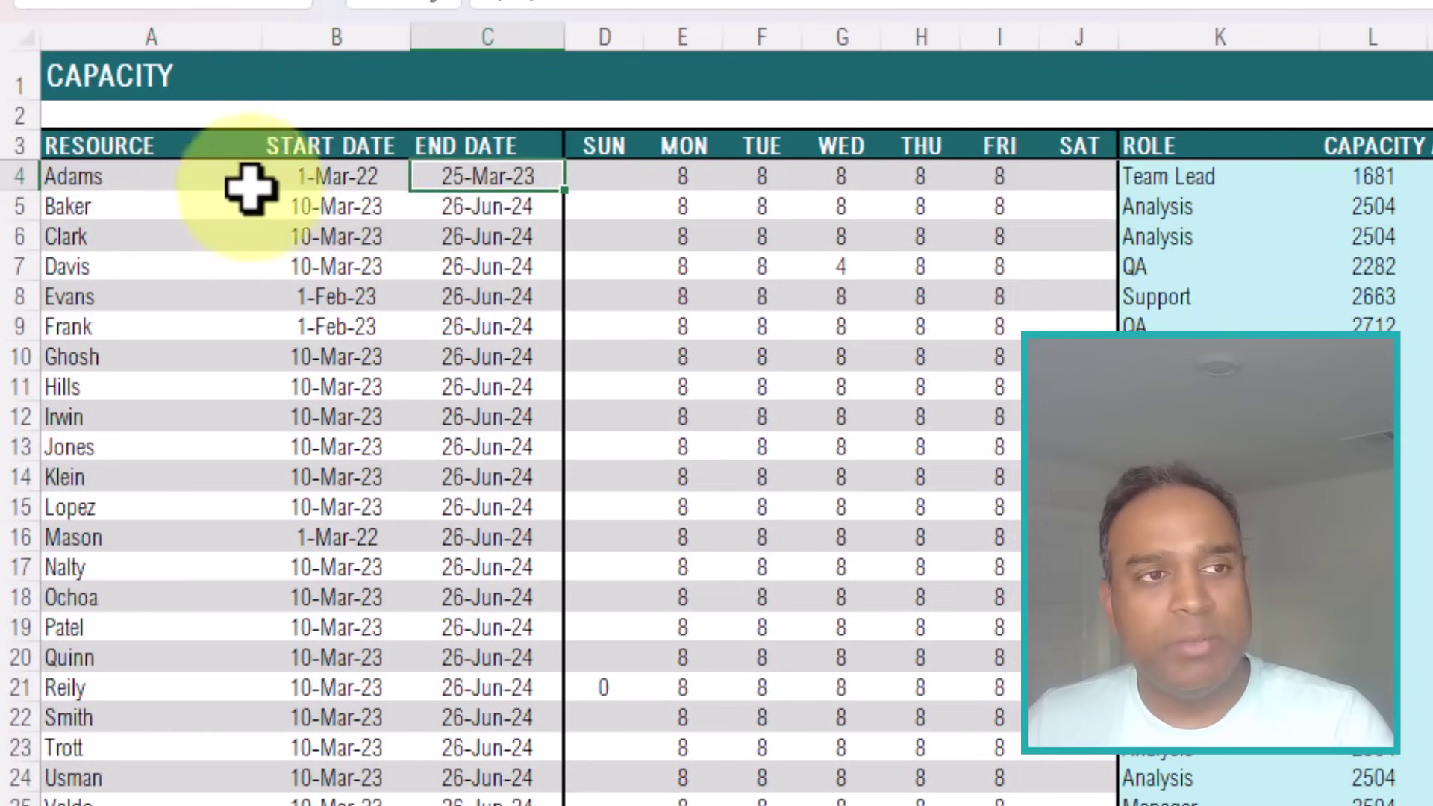
{"action": "left_click", "coordinate": [679, 175]}
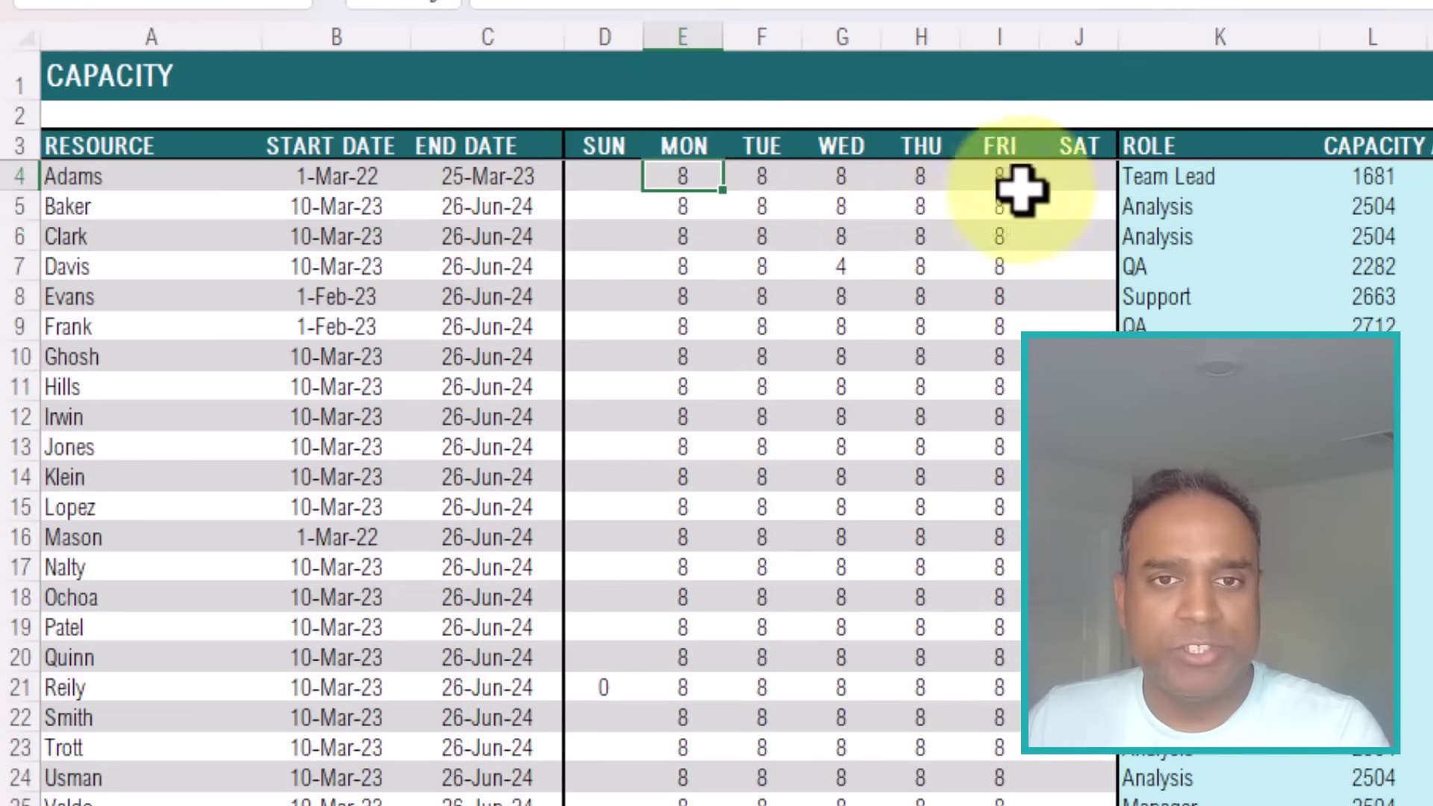
AutoFit the CAPACITY column so its heading fits, showing Adams's 1681 hours.
{"action": "left_click", "coordinate": [1382, 34]}
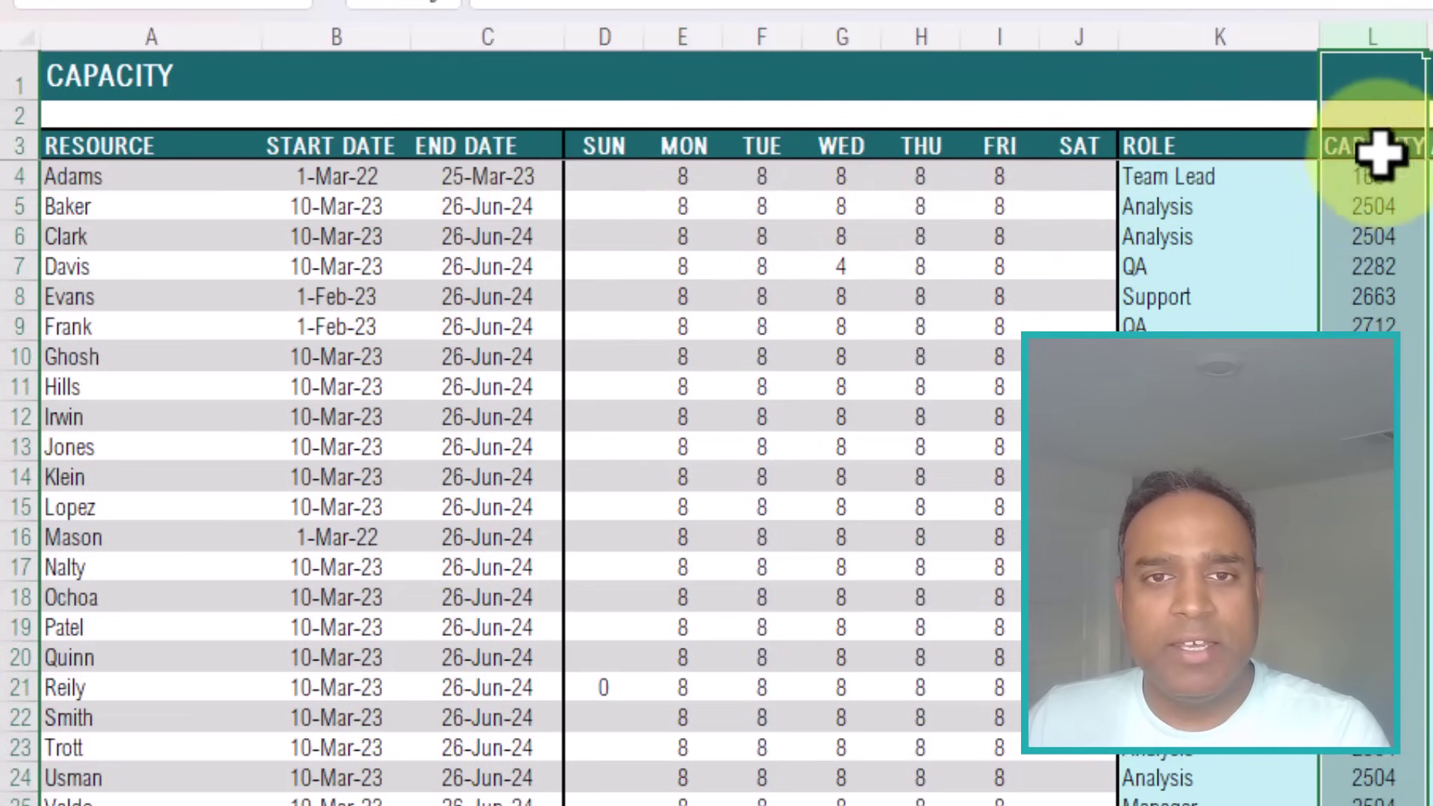
{"action": "double_click", "coordinate": [1426, 37]}
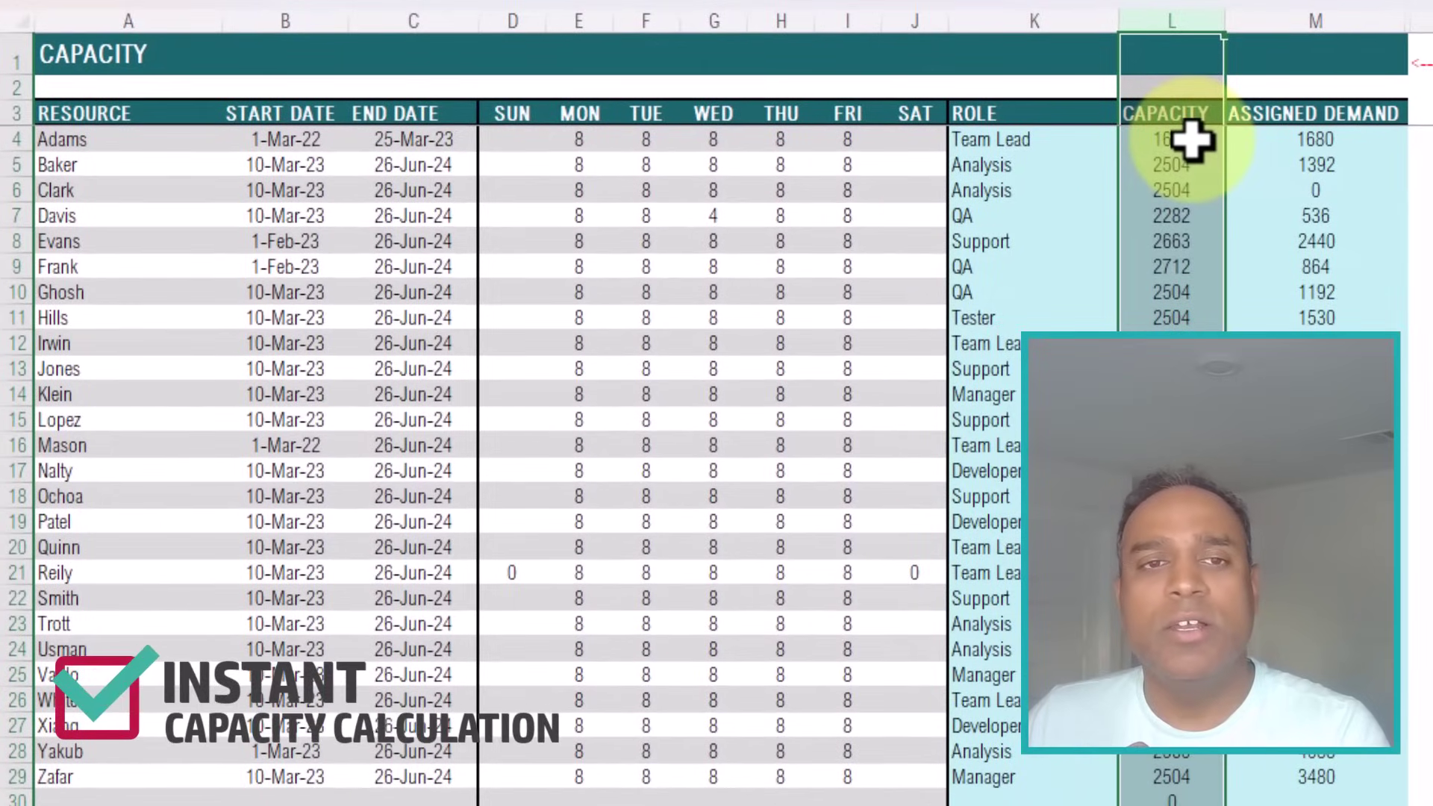
{"action": "left_click", "coordinate": [1192, 140]}
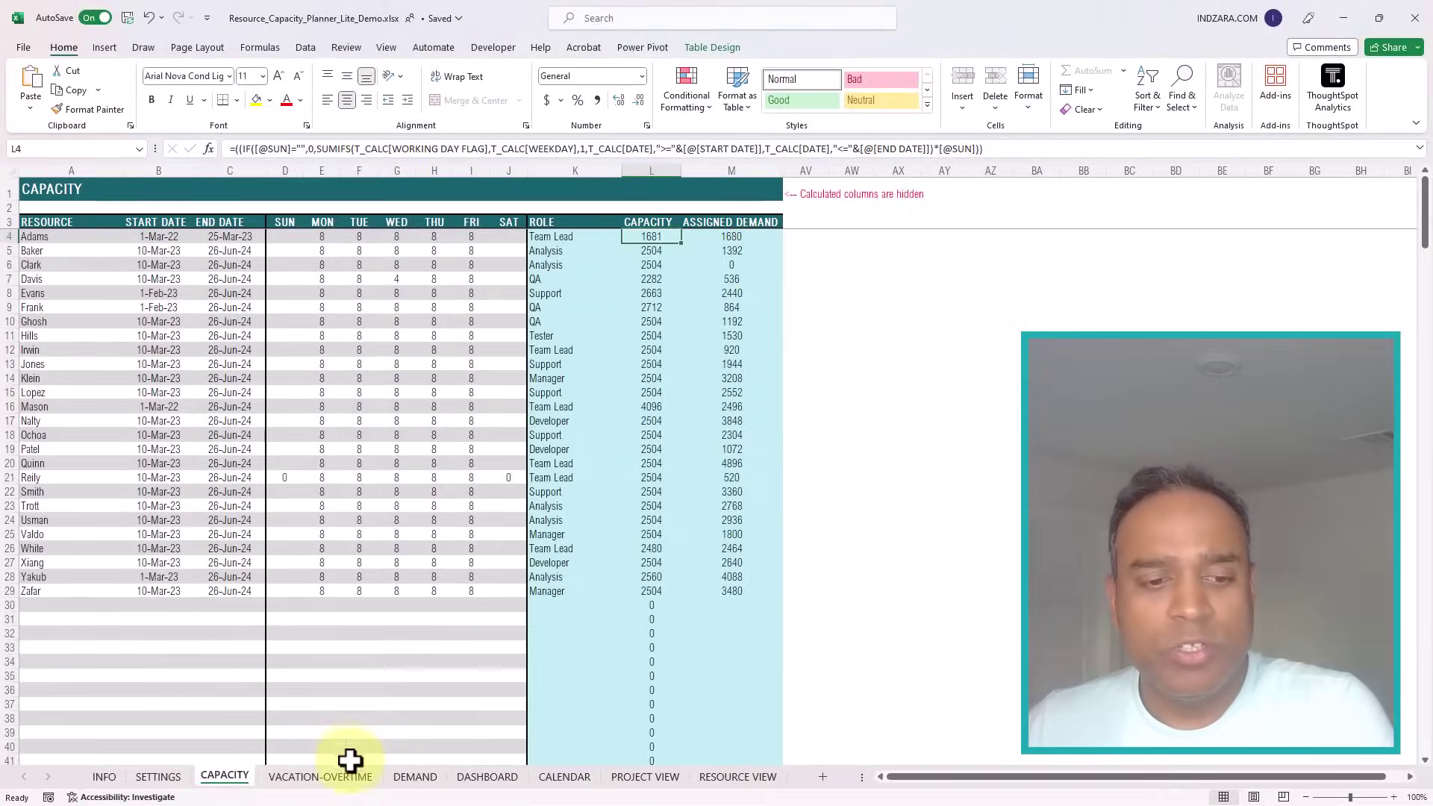
Switch to the VACATION-OVERTIME sheet.
{"action": "left_click", "coordinate": [351, 777]}
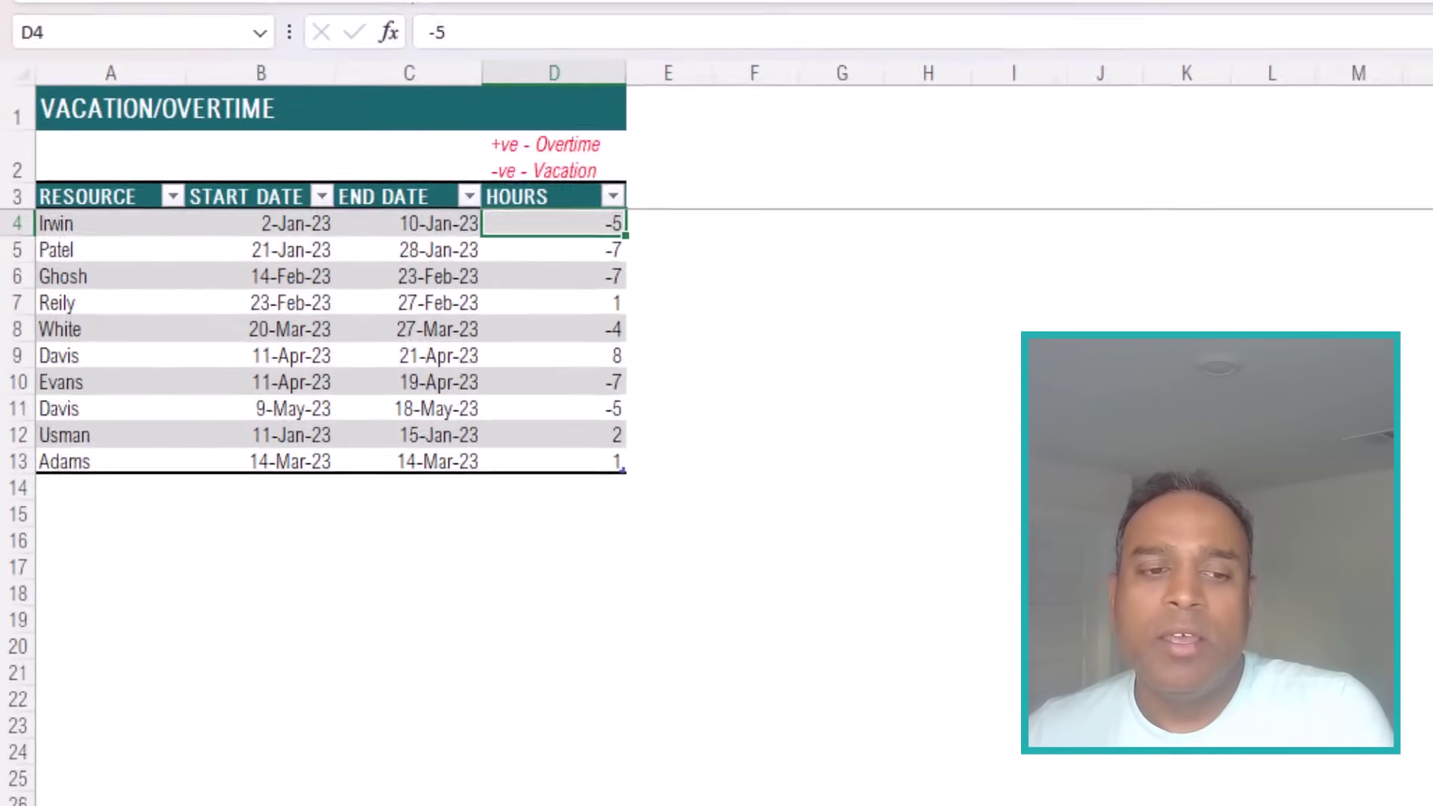
{"action": "left_click", "coordinate": [405, 777]}
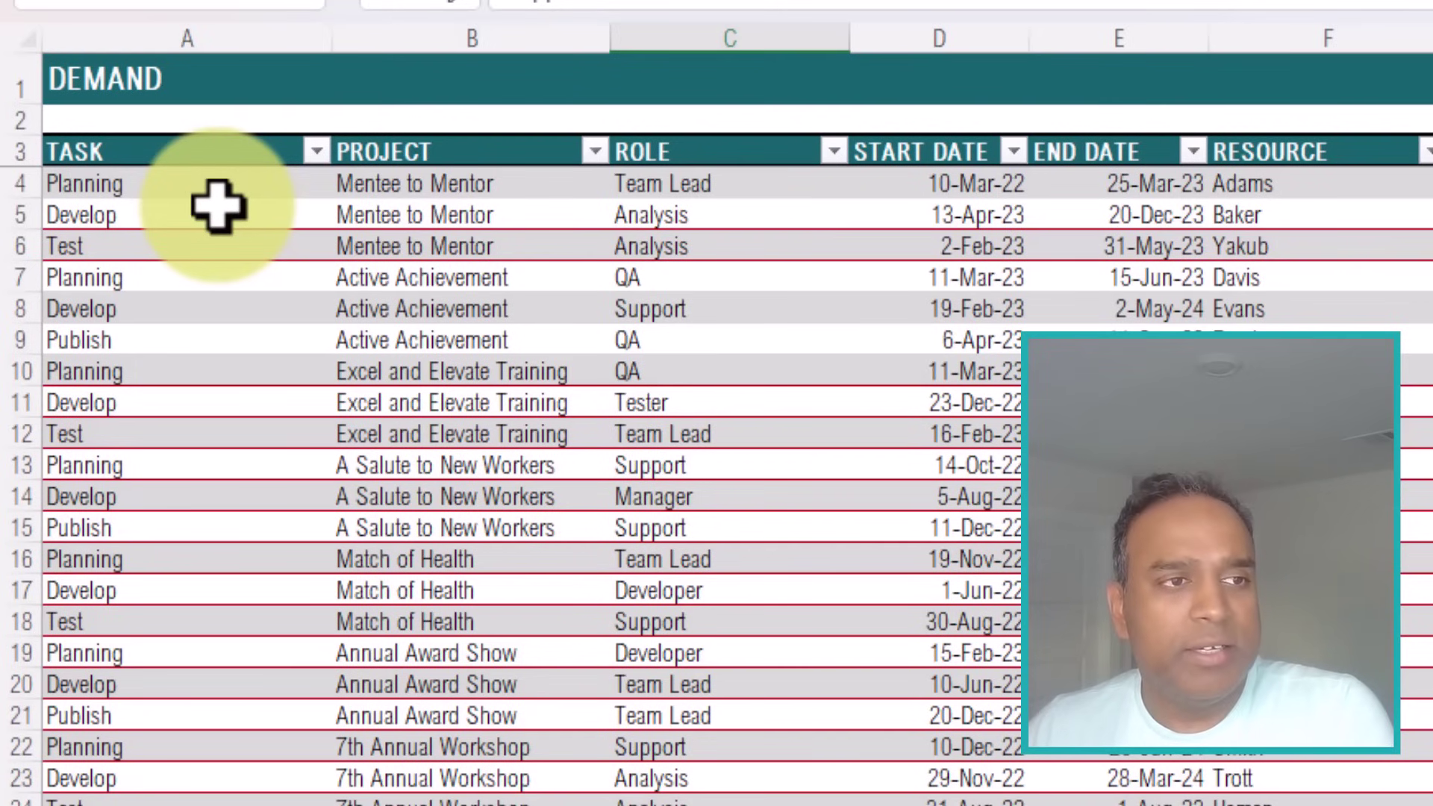
{"action": "left_click", "coordinate": [220, 209]}
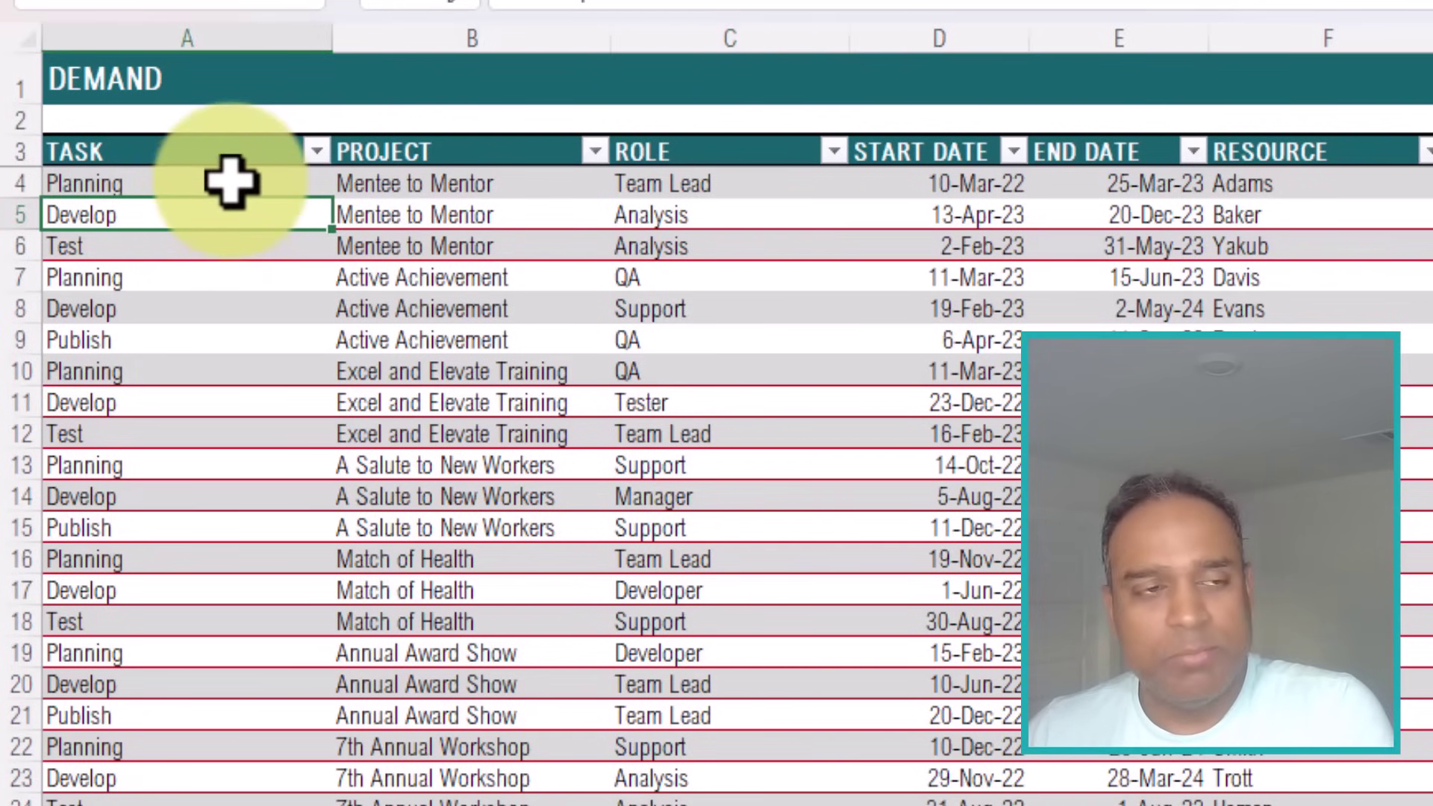
{"action": "left_click", "coordinate": [406, 188]}
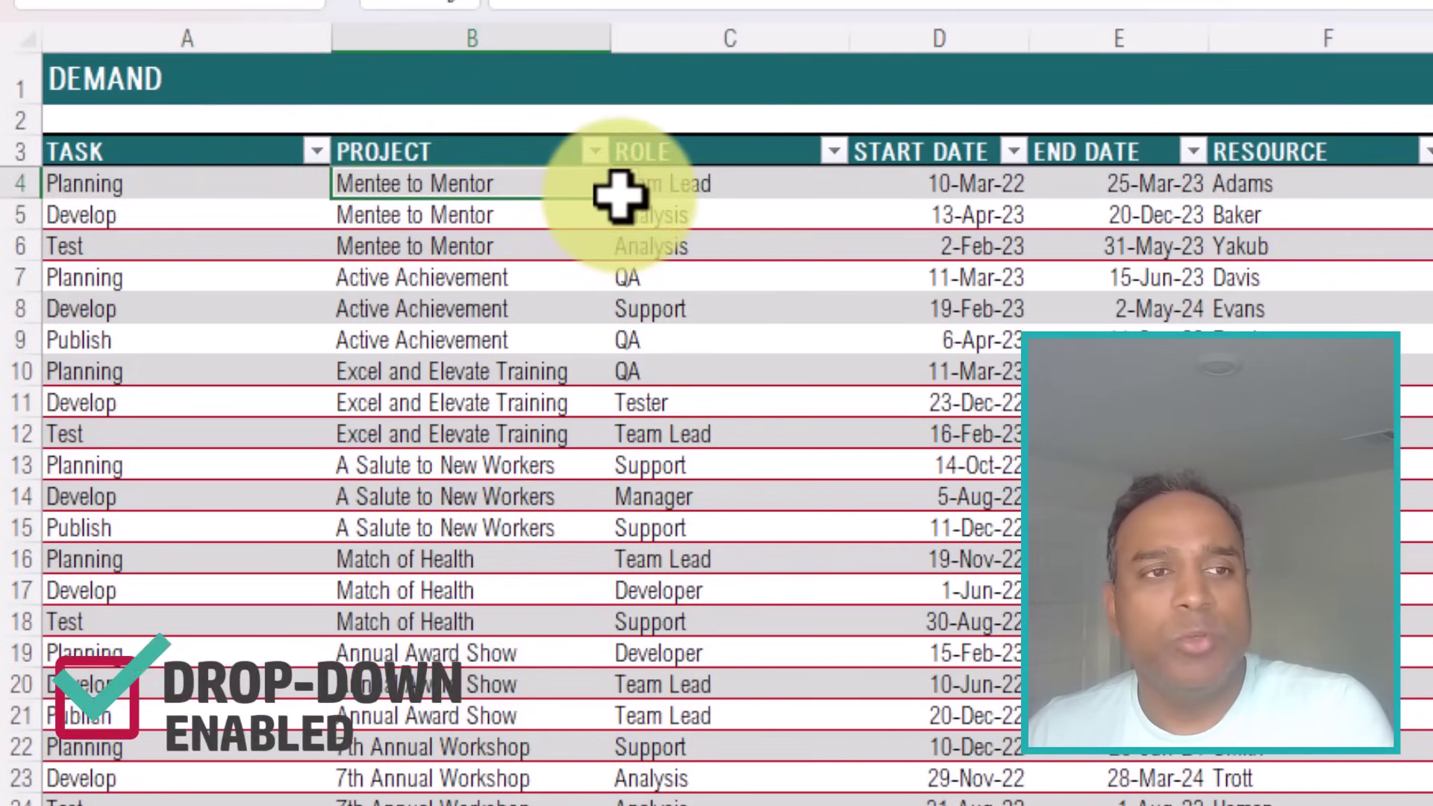
{"action": "left_click", "coordinate": [672, 183]}
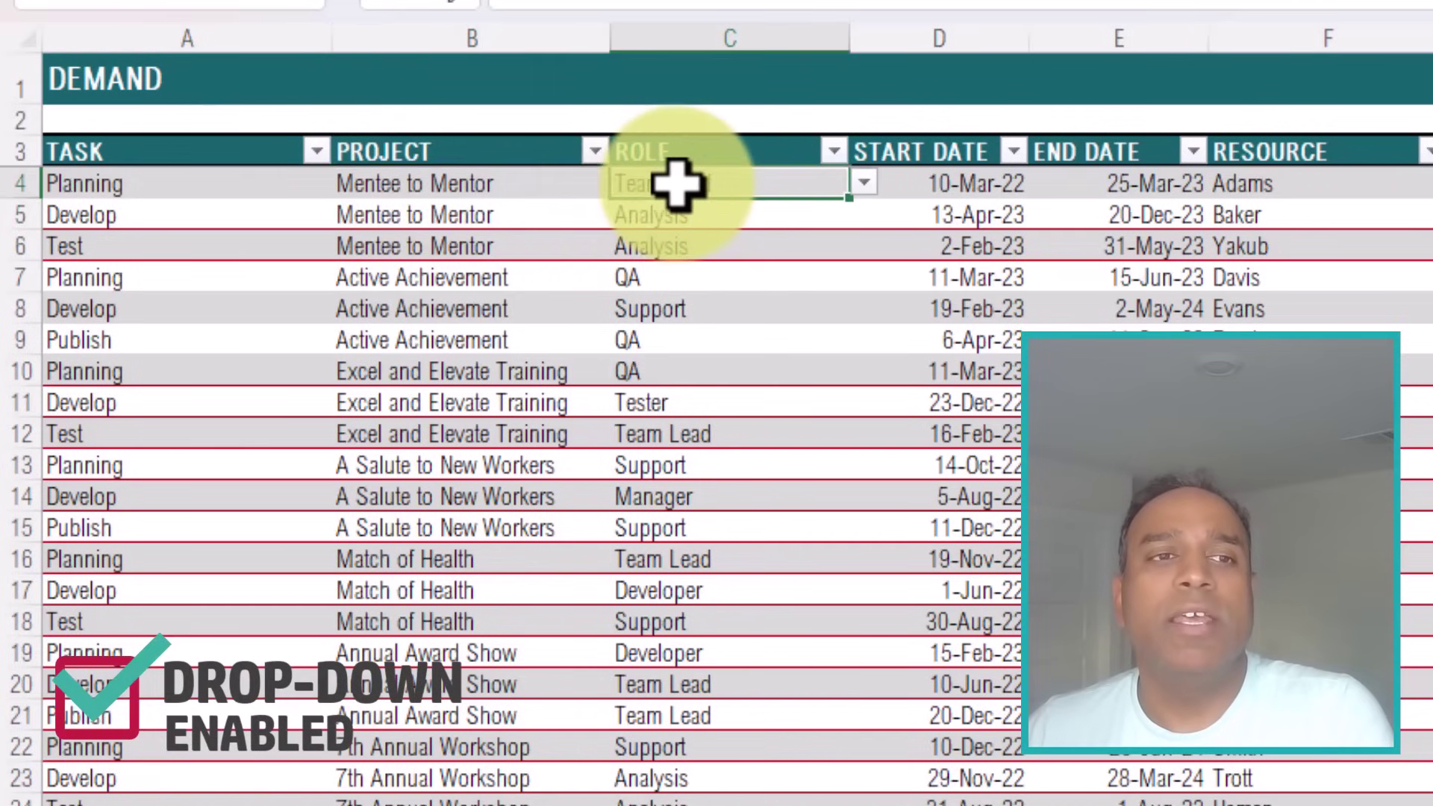
{"action": "left_click", "coordinate": [865, 184]}
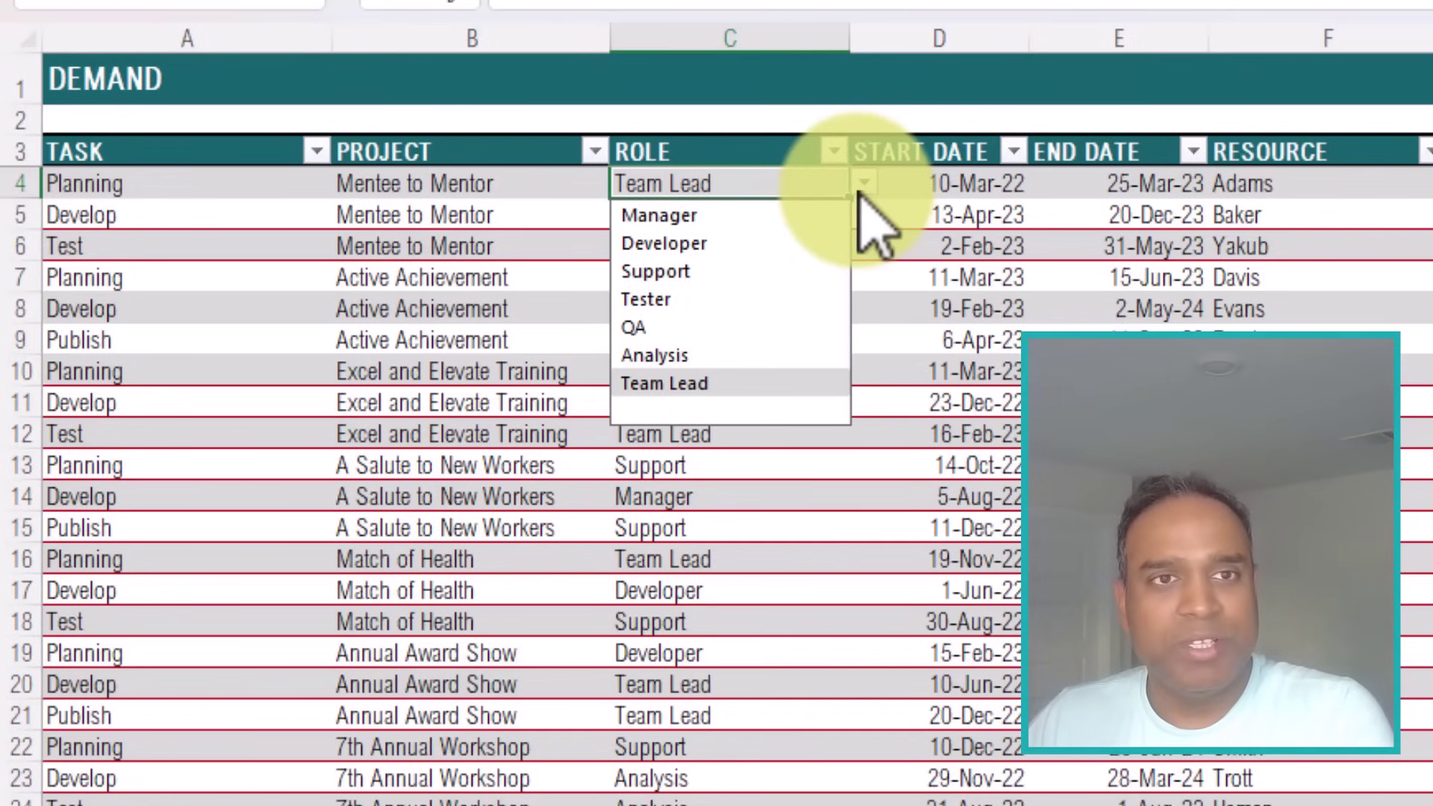
{"action": "left_click", "coordinate": [816, 185]}
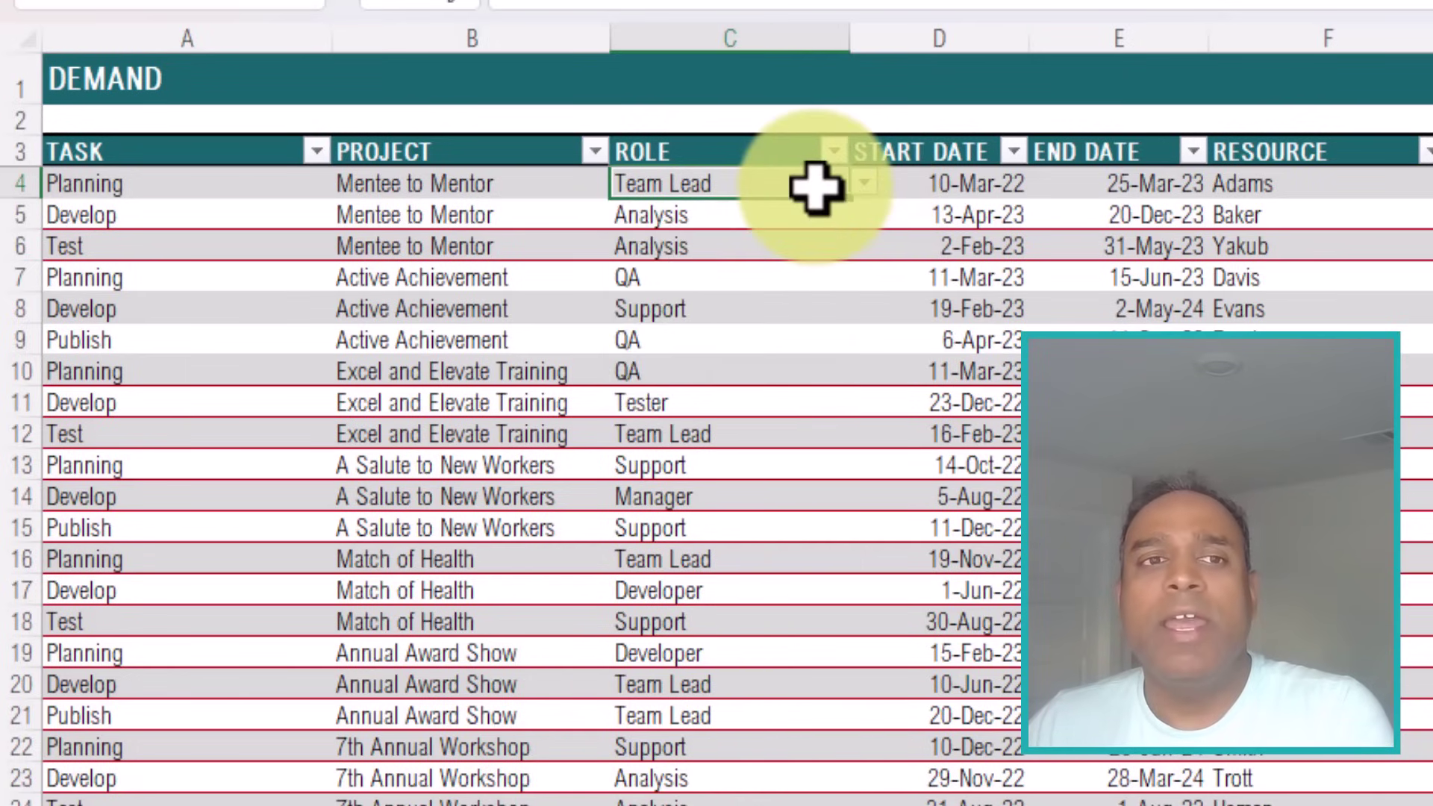
{"action": "left_click", "coordinate": [1005, 184]}
{"action": "left_click", "coordinate": [1092, 186]}
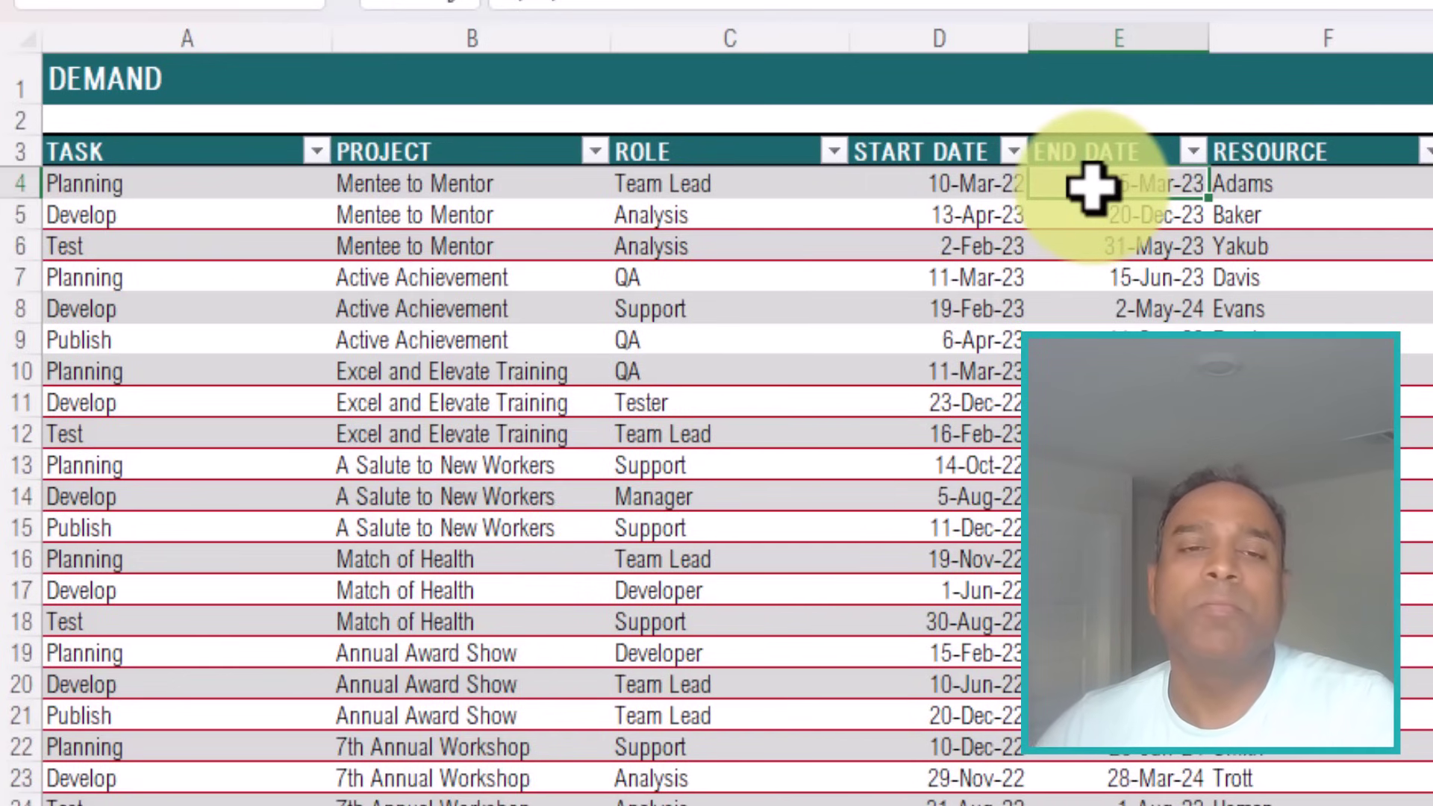
{"action": "left_click", "coordinate": [1259, 183]}
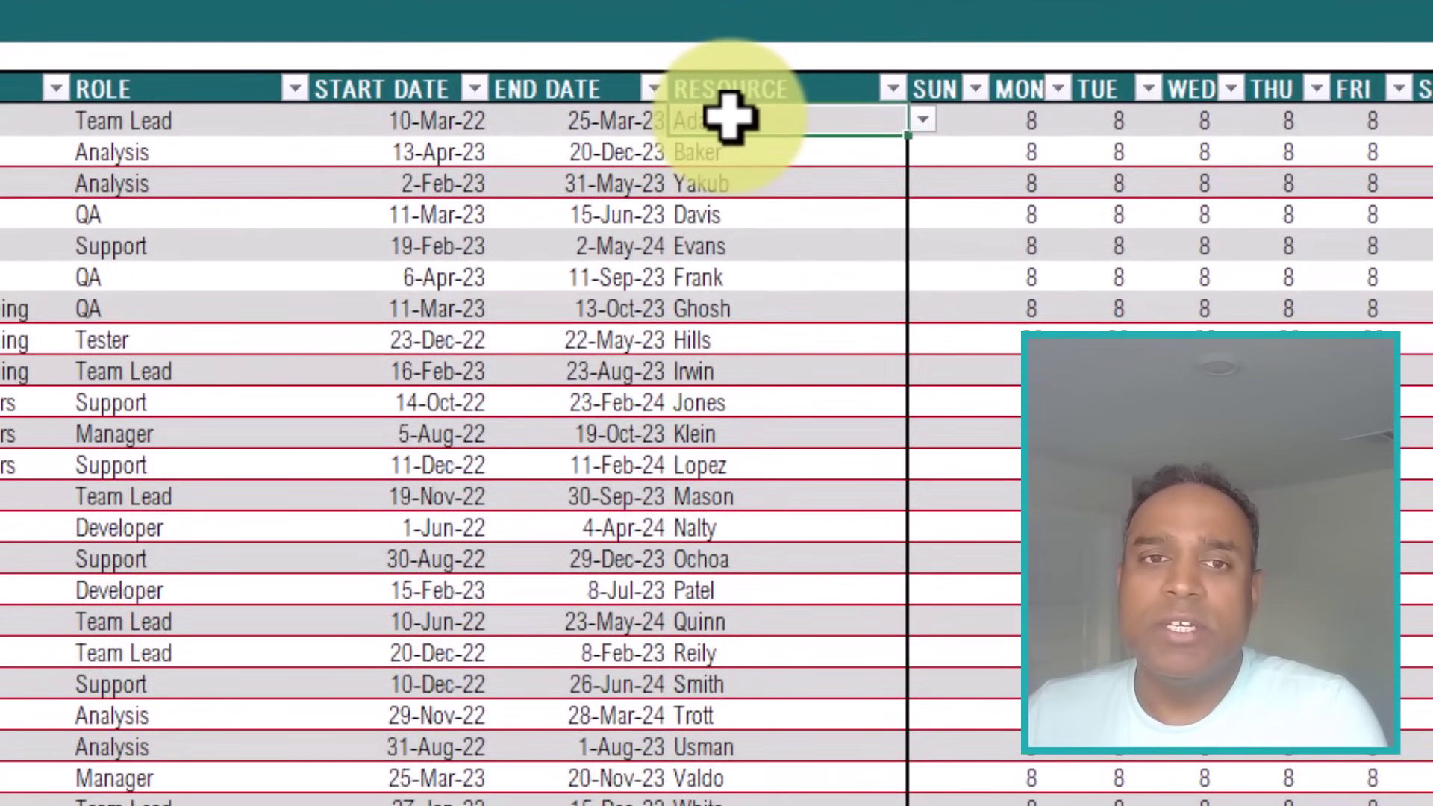
{"action": "left_click", "coordinate": [923, 121]}
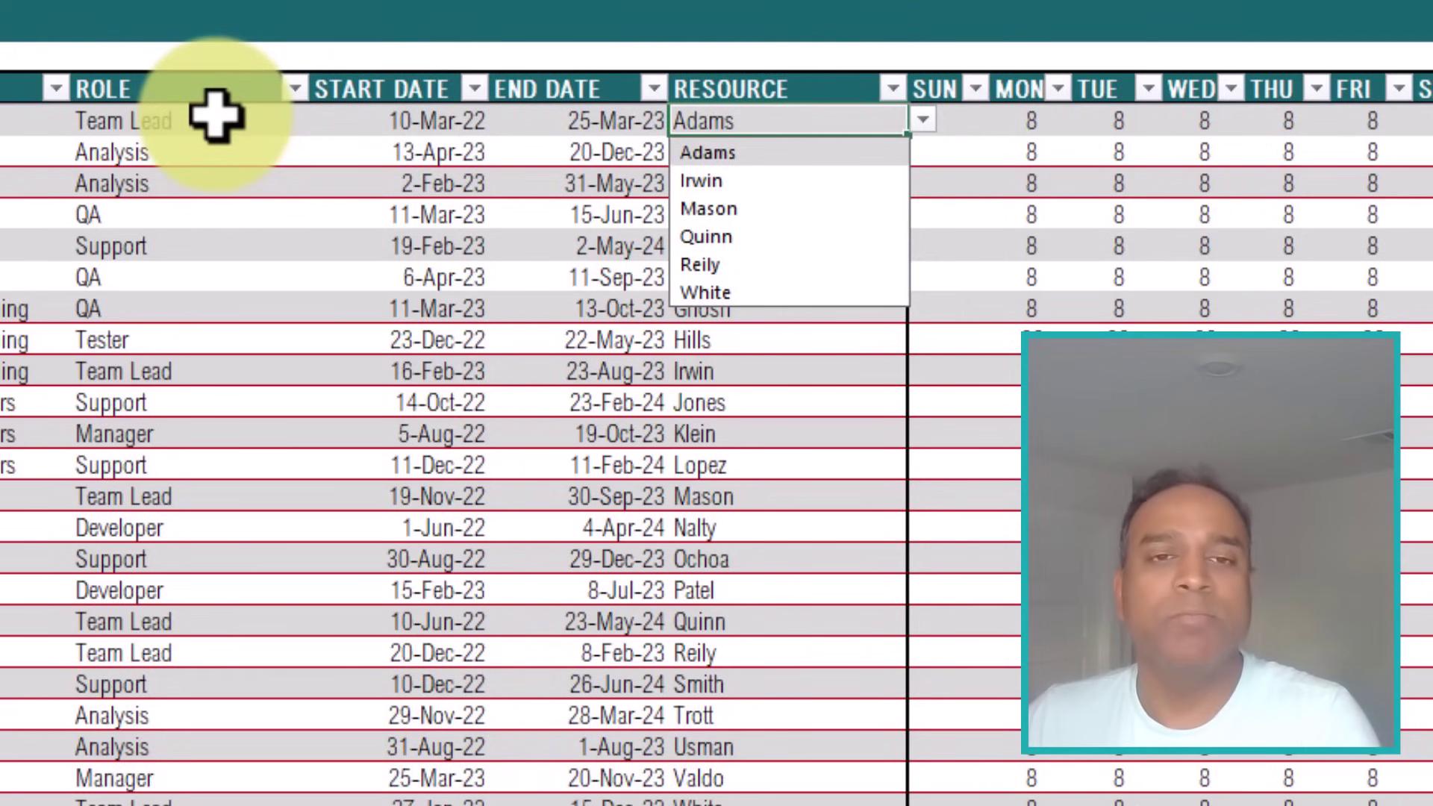
{"action": "left_click", "coordinate": [1031, 121]}
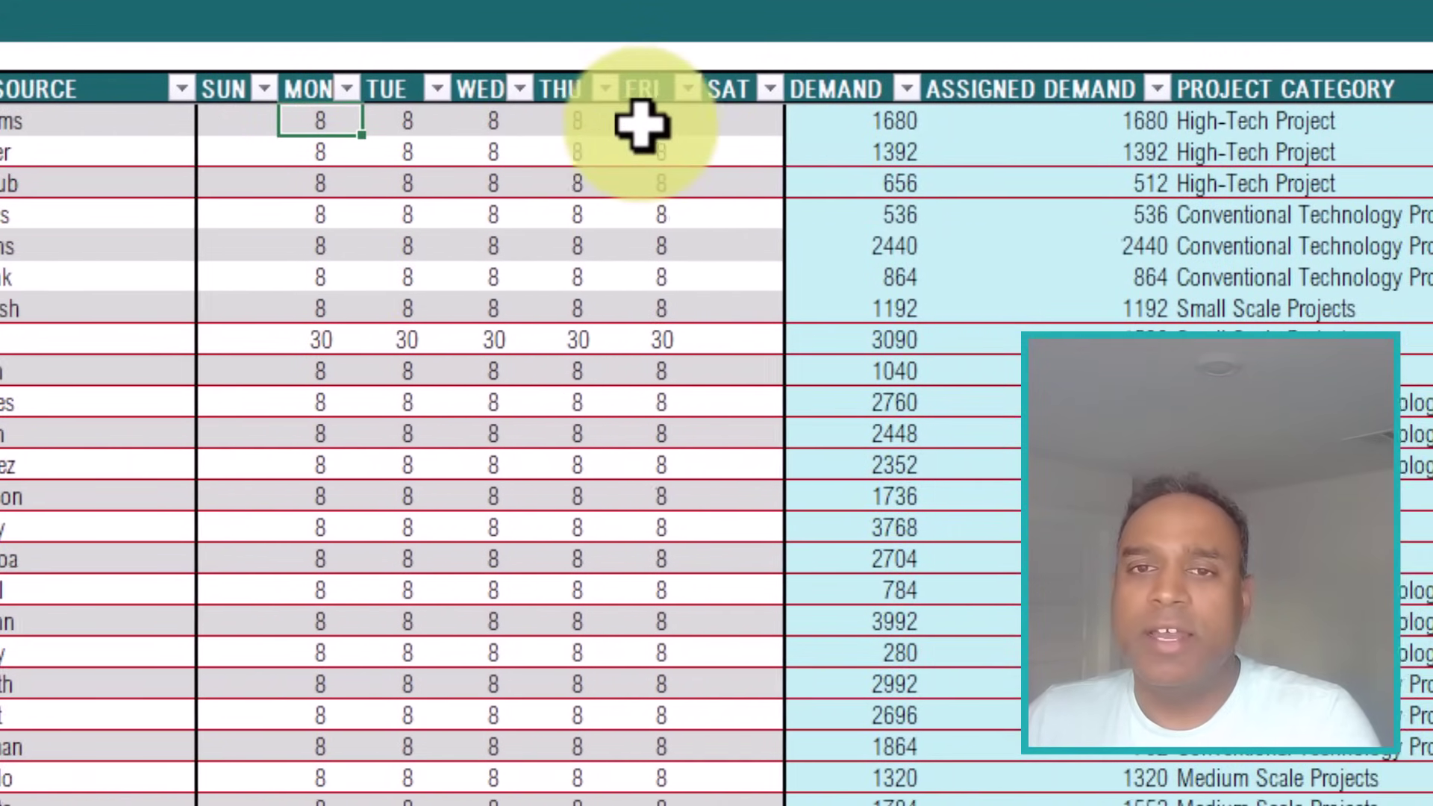
Inspect the first task's 1680 demand and Yakub's 2-Feb-23 to 31-May-23 task row.
{"action": "left_click", "coordinate": [857, 120]}
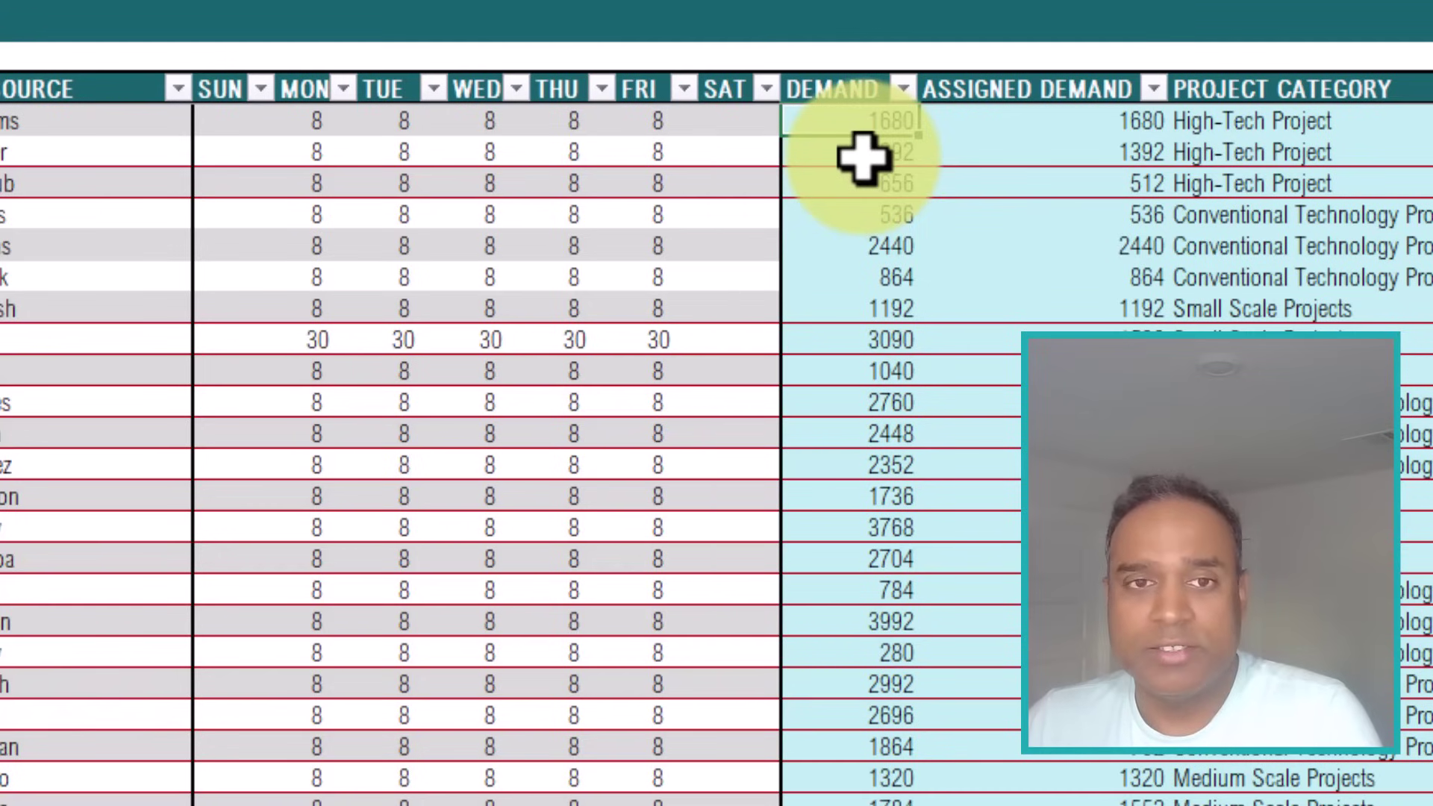
{"action": "left_click", "coordinate": [999, 123]}
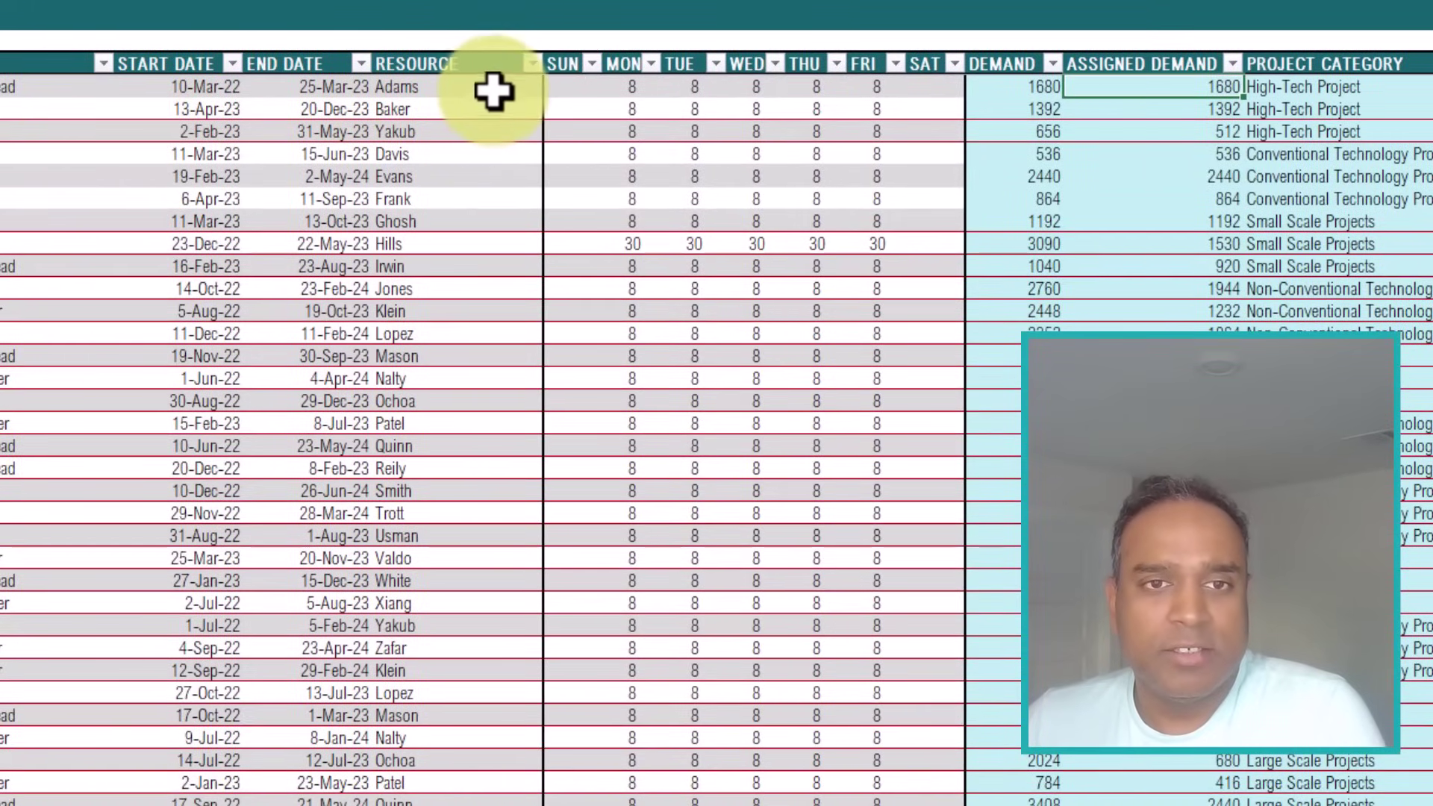
{"action": "left_click", "coordinate": [492, 88]}
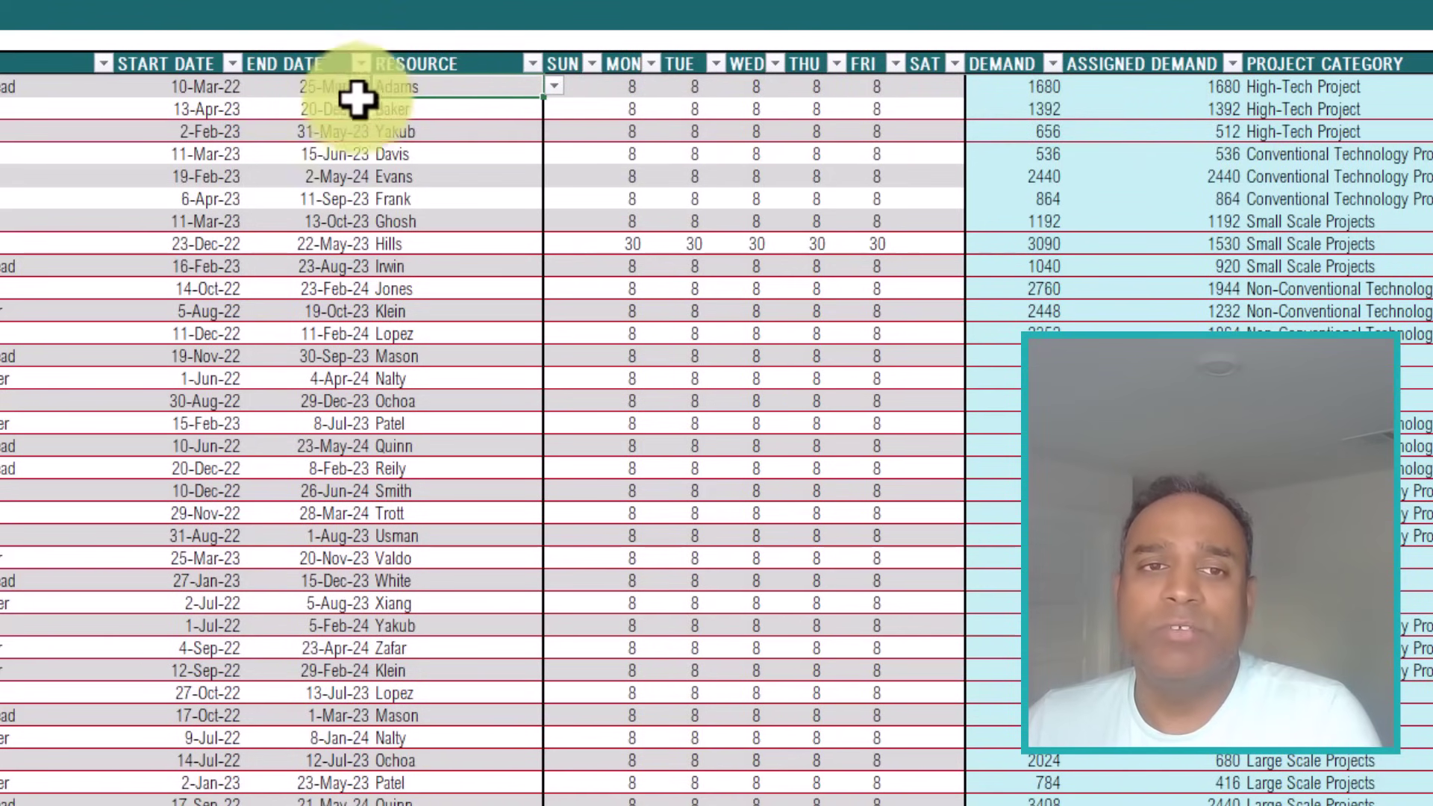
{"action": "left_click", "coordinate": [366, 132]}
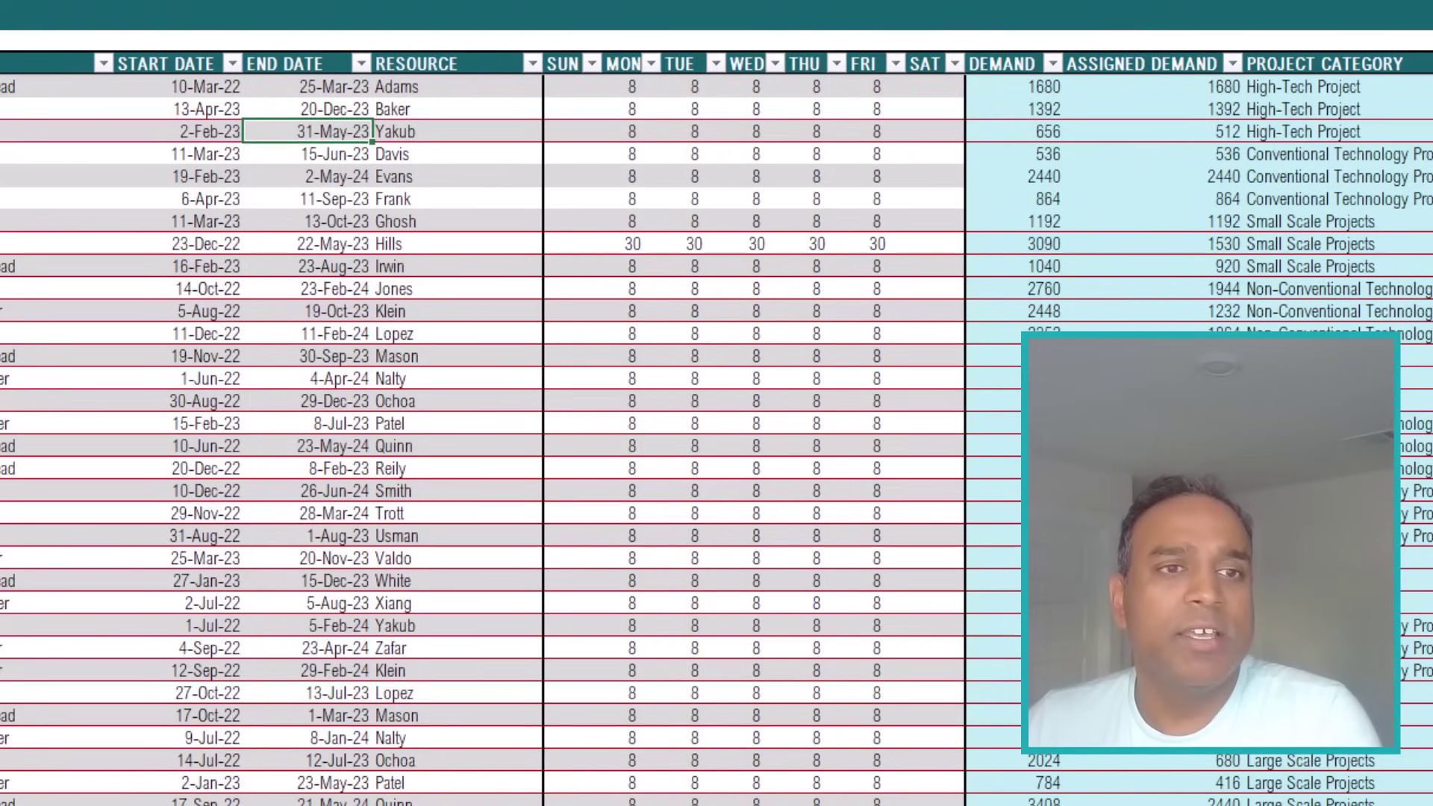
{"action": "key", "text": "shift+space"}
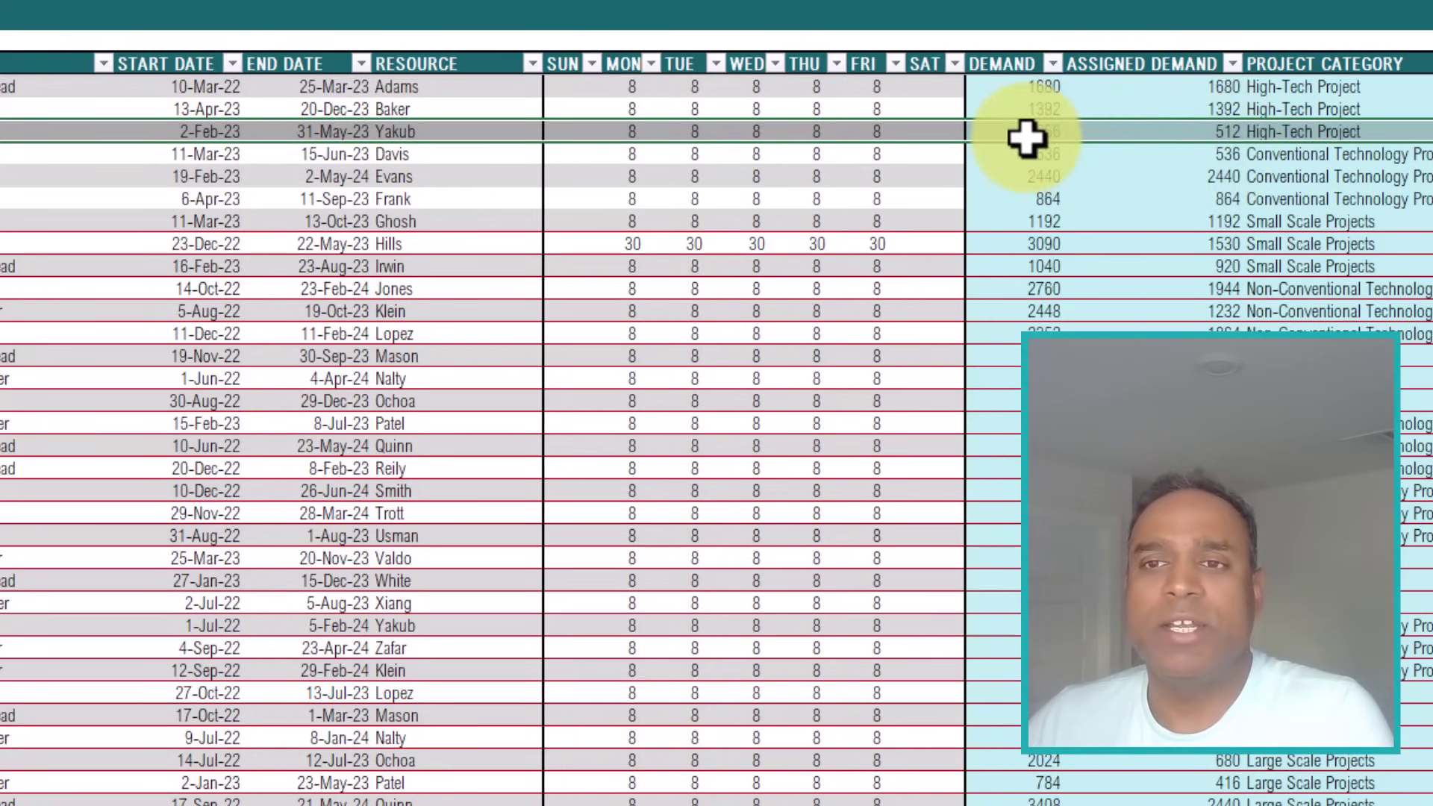
{"action": "left_click", "coordinate": [223, 128]}
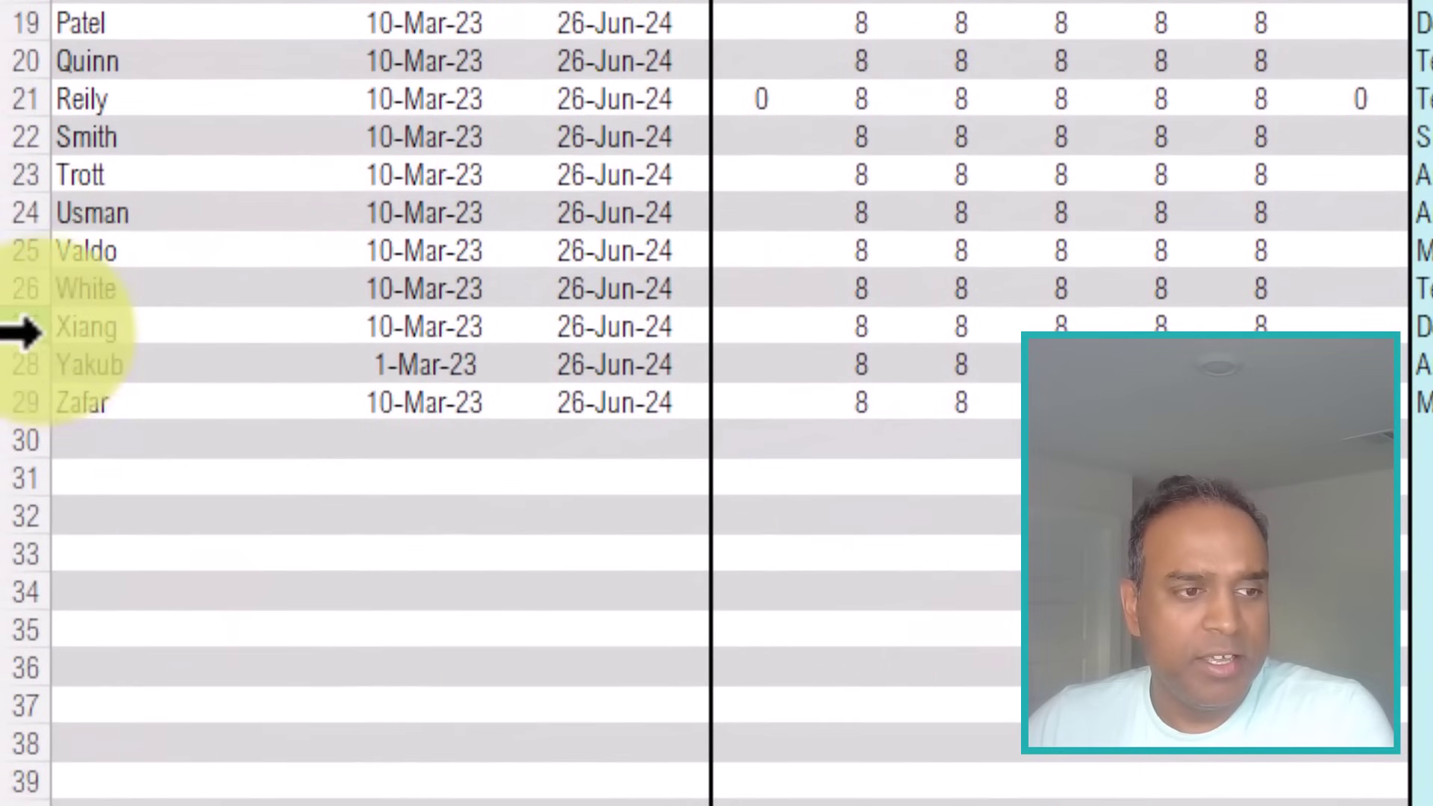
Check Yakub's 1-Mar-23 availability start, then highlight the Mentee to Mentor Test demand row.
{"action": "left_click", "coordinate": [15, 364]}
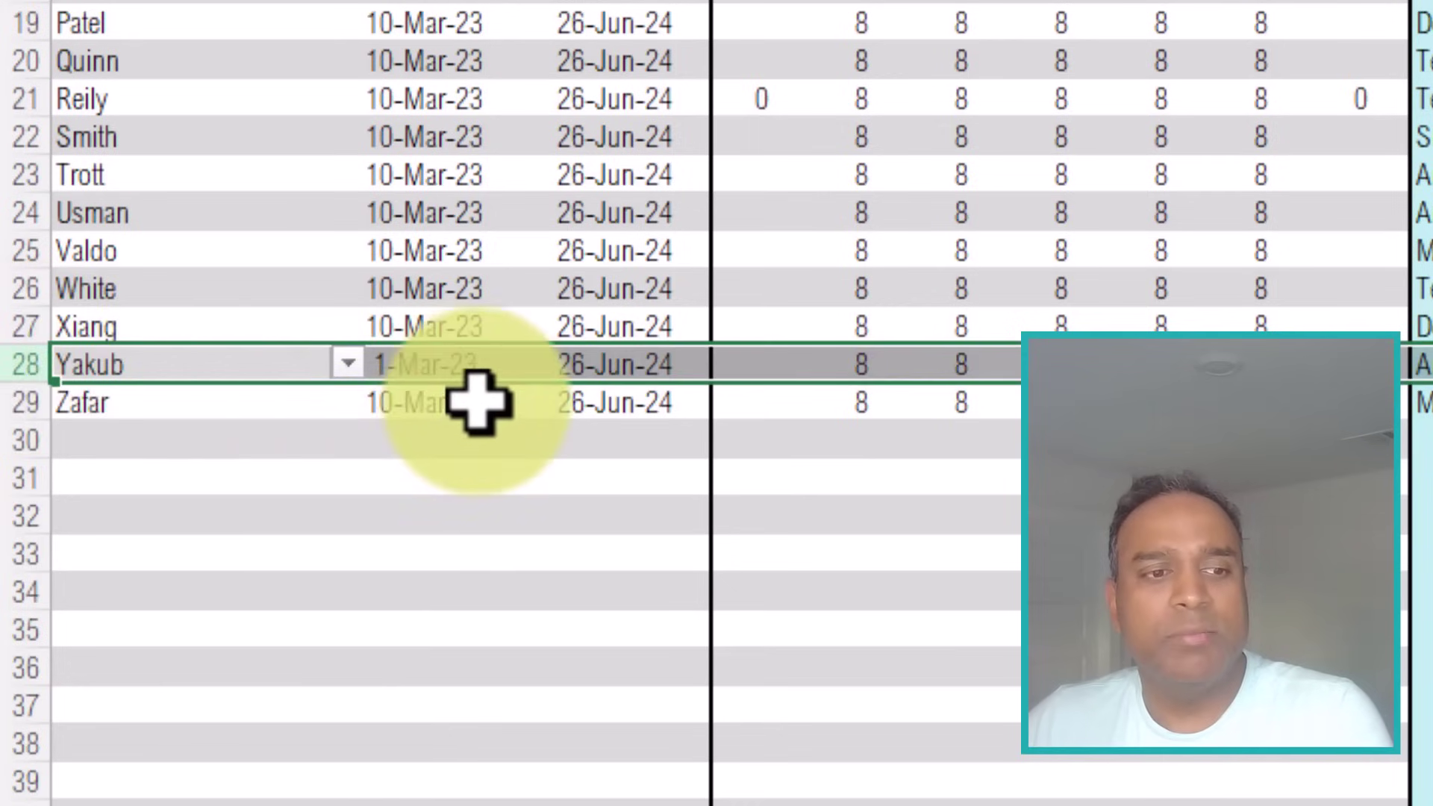
{"action": "left_click", "coordinate": [420, 467]}
{"action": "left_click", "coordinate": [412, 380]}
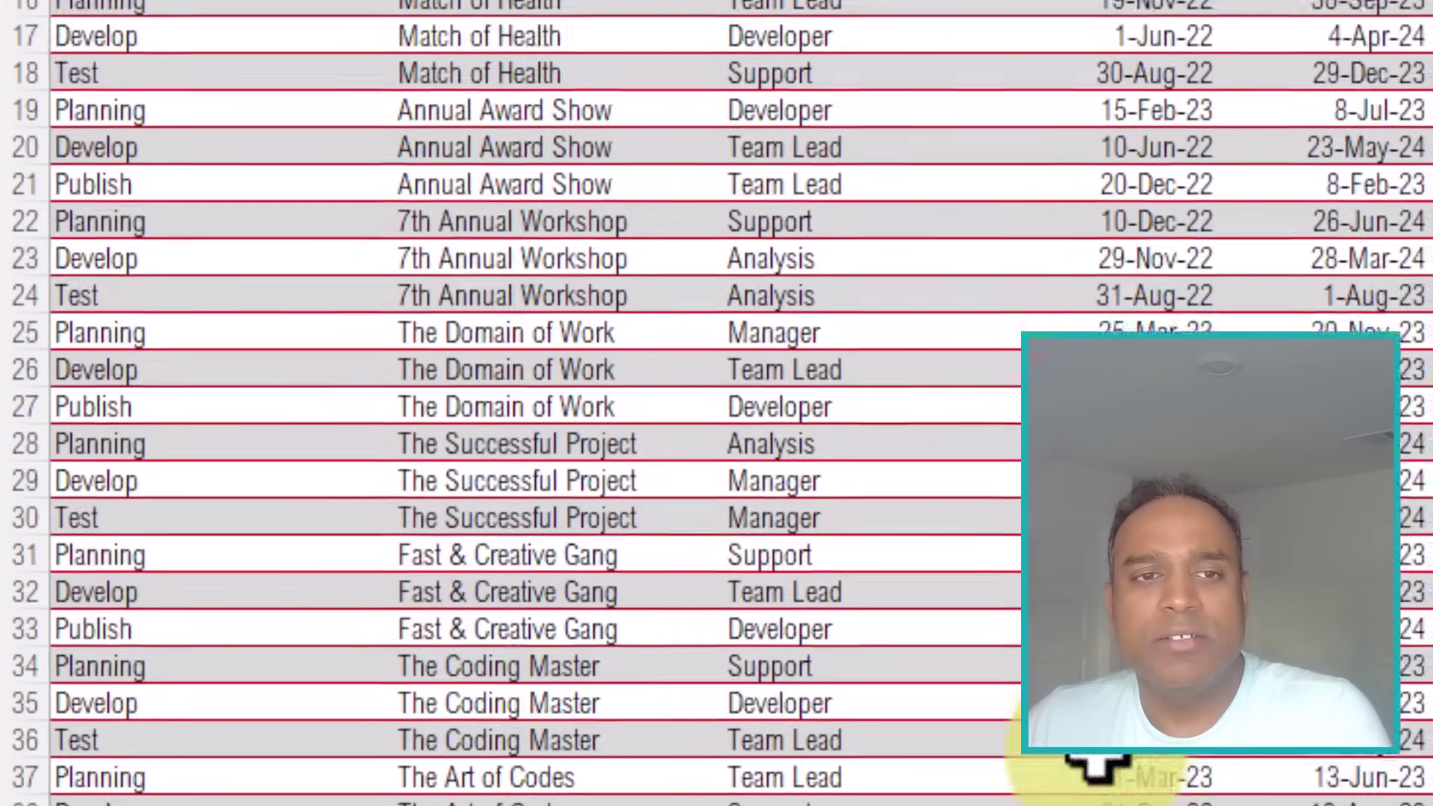
{"action": "scroll", "coordinate": [1008, 198], "scroll_direction": "up", "scroll_amount": 5}
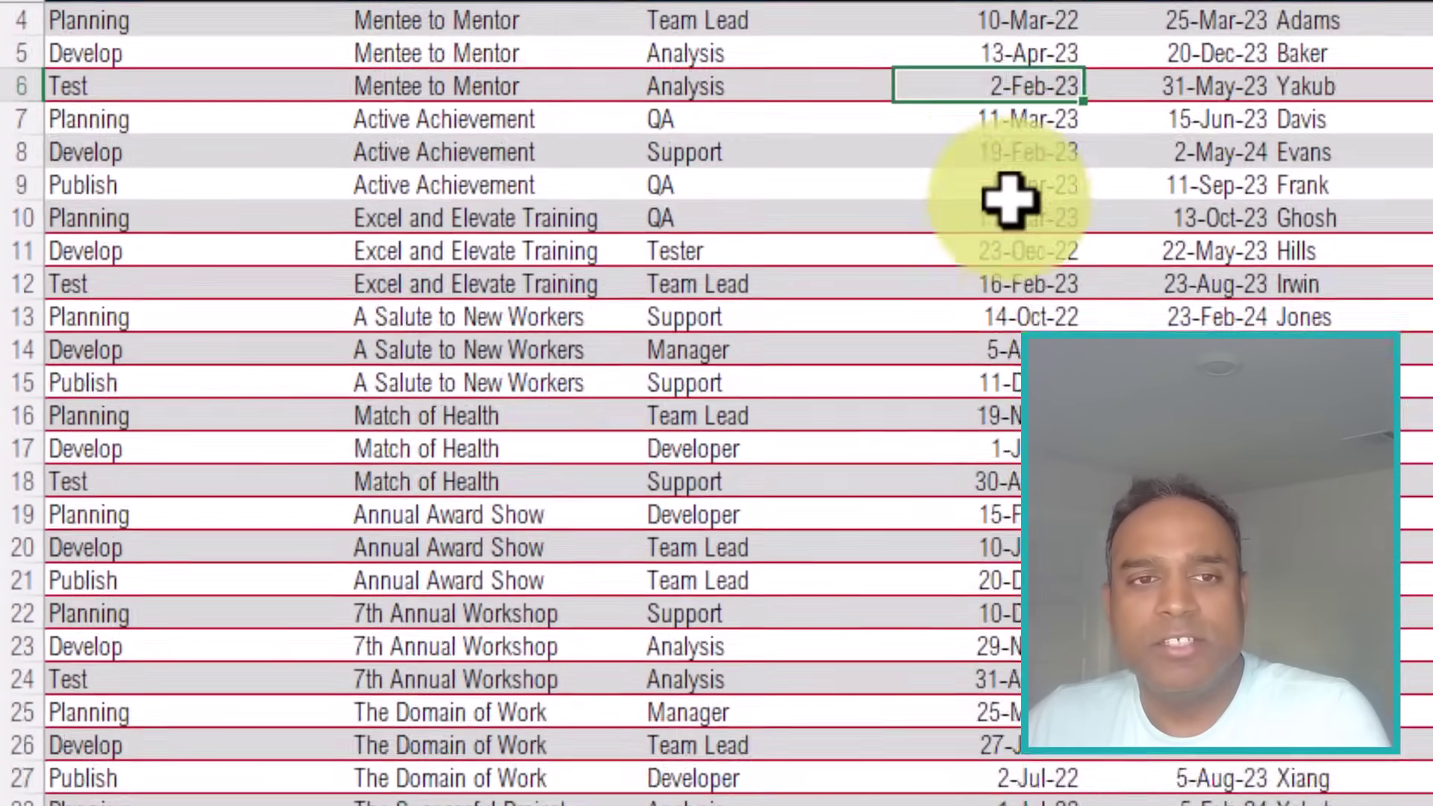
{"action": "left_click", "coordinate": [18, 147]}
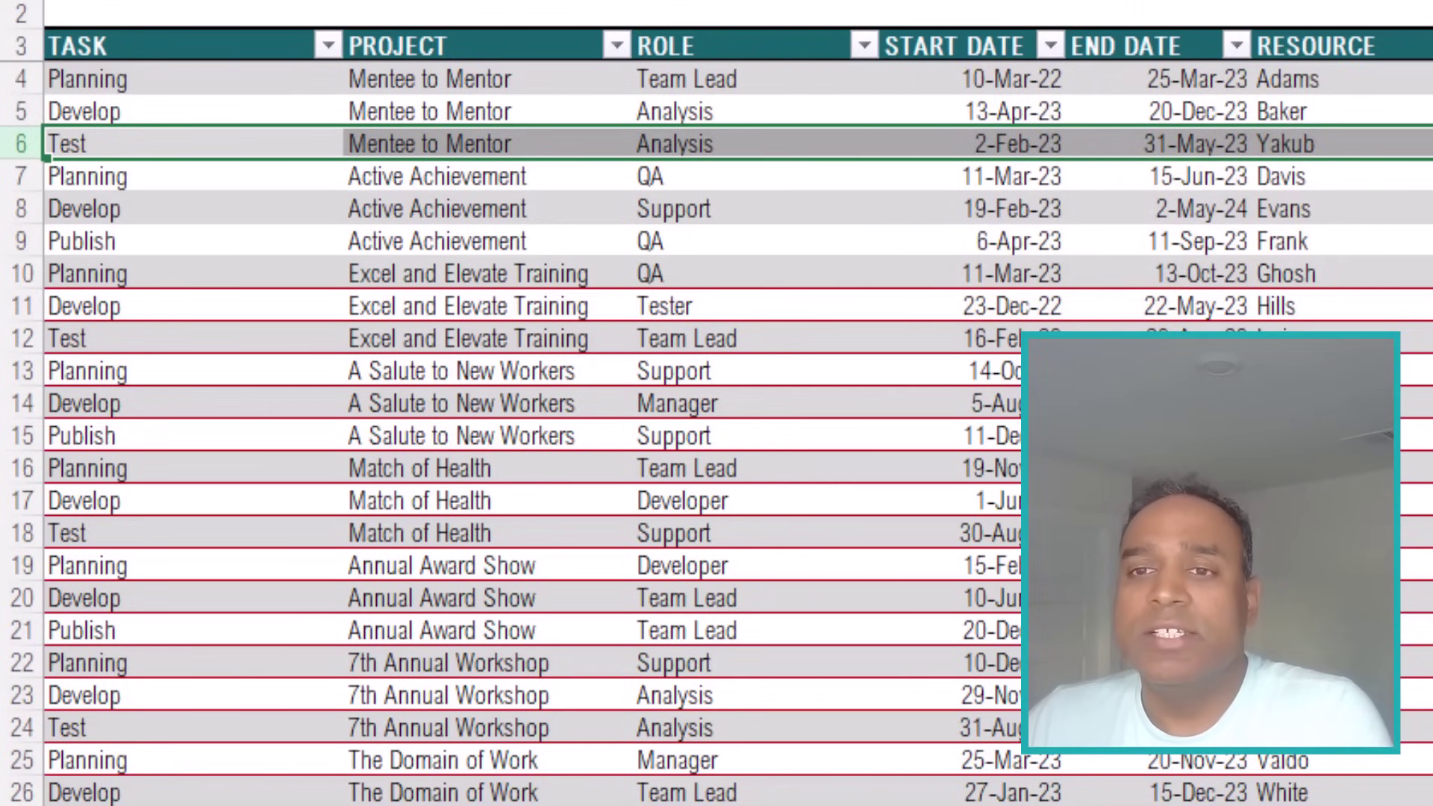
{"action": "key", "text": "Down"}
{"action": "key", "text": "Down"}
{"action": "key", "text": "Down"}
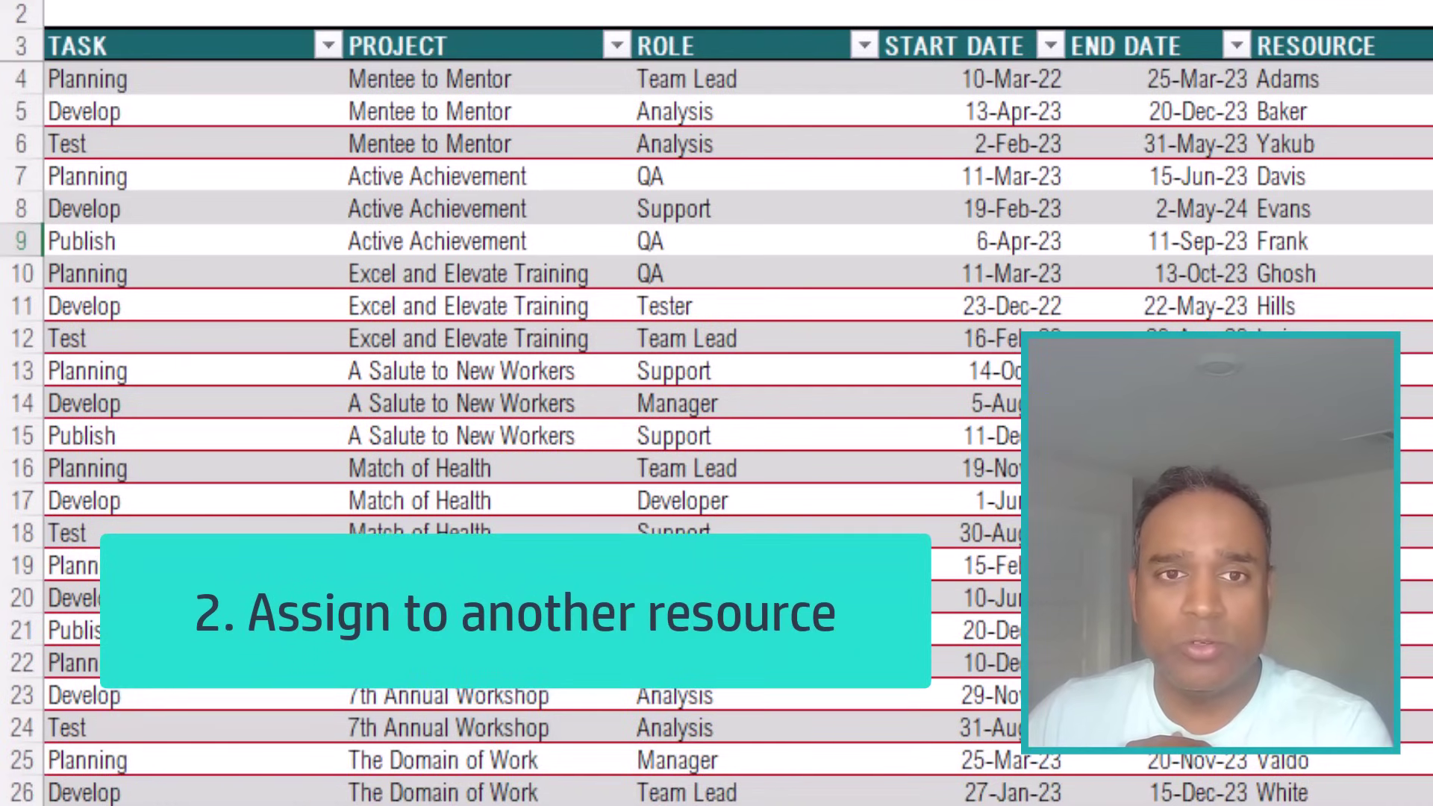
{"action": "left_click", "coordinate": [1344, 144]}
{"action": "left_click", "coordinate": [1423, 143]}
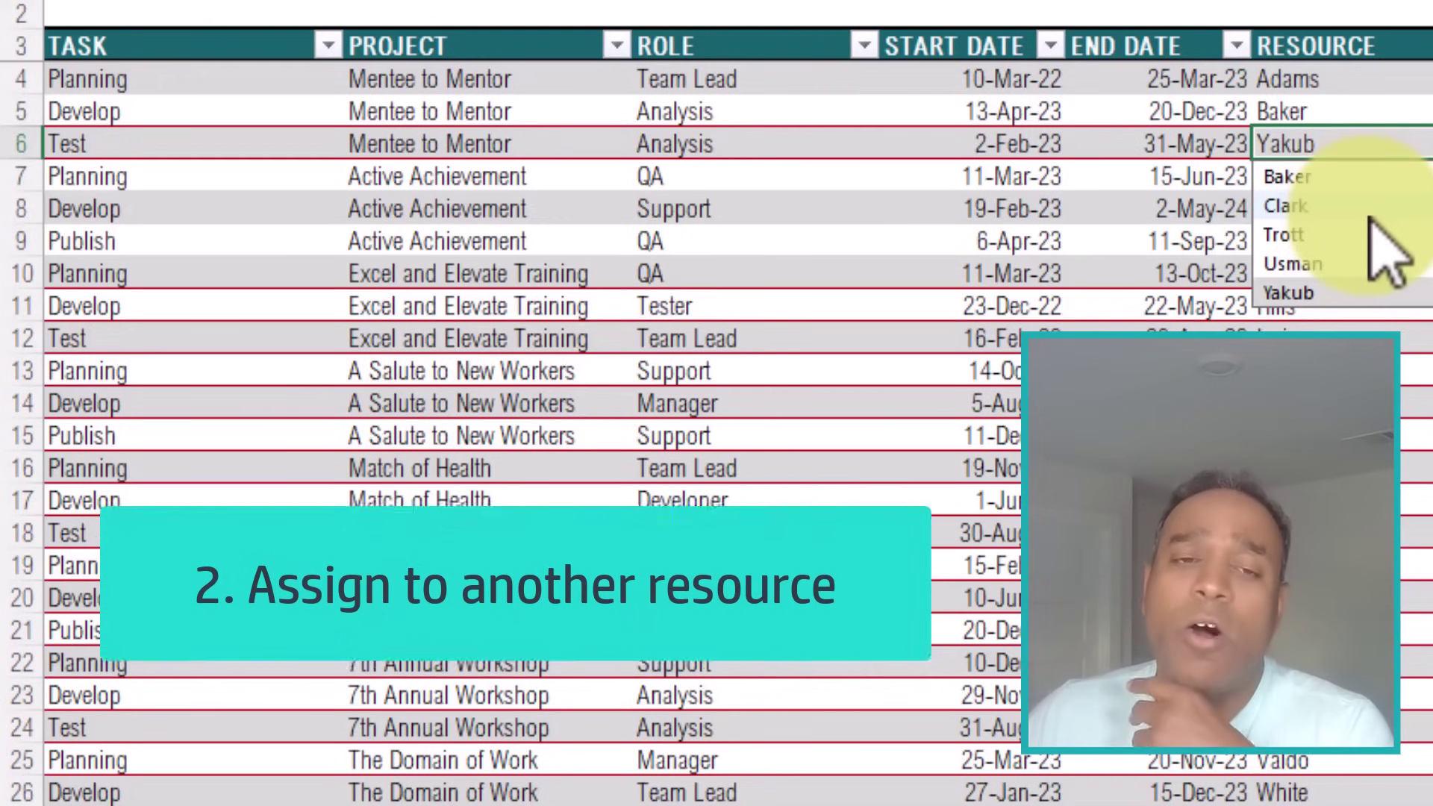
{"action": "key", "text": "Escape"}
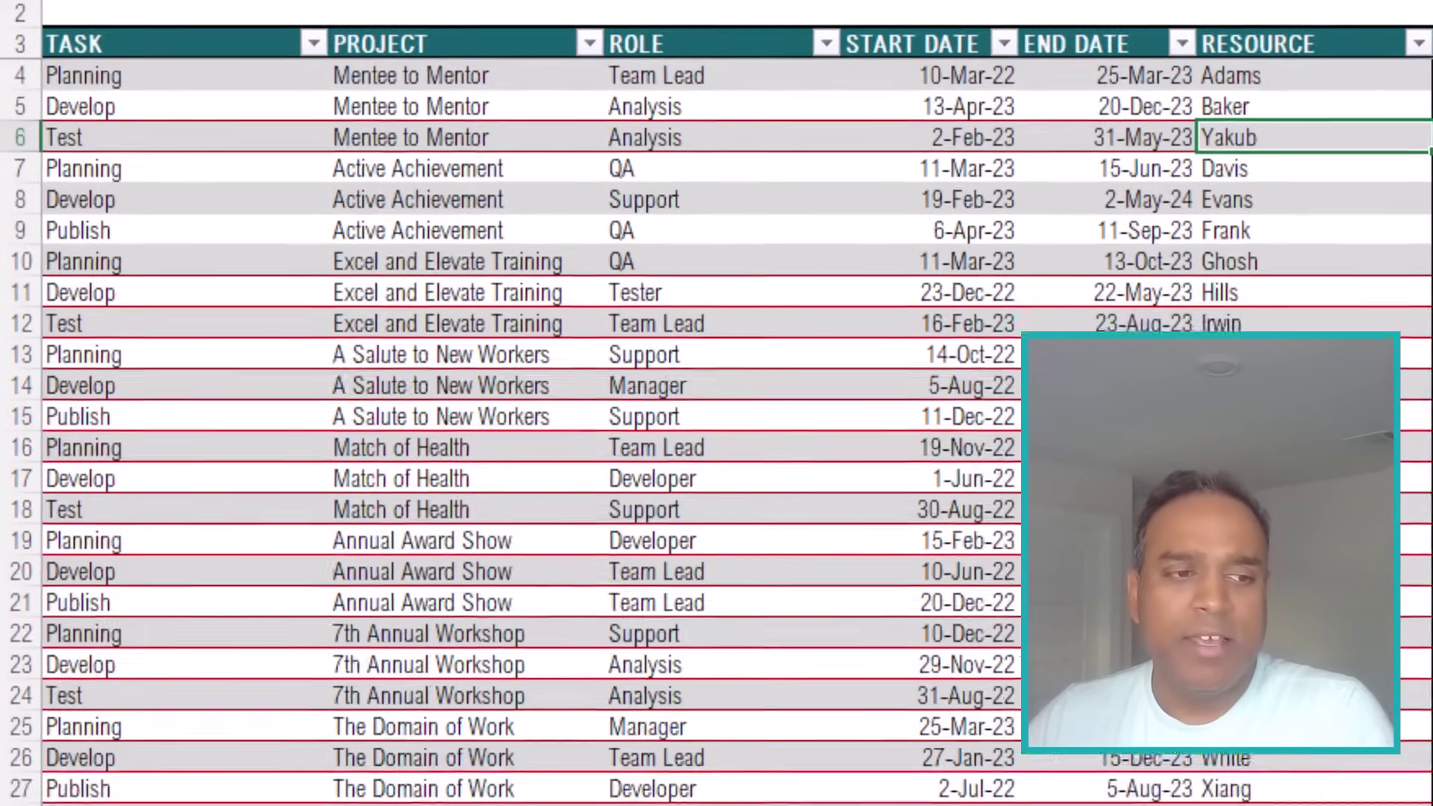
{"action": "scroll", "coordinate": [1045, 224], "scroll_direction": "down", "scroll_amount": 7}
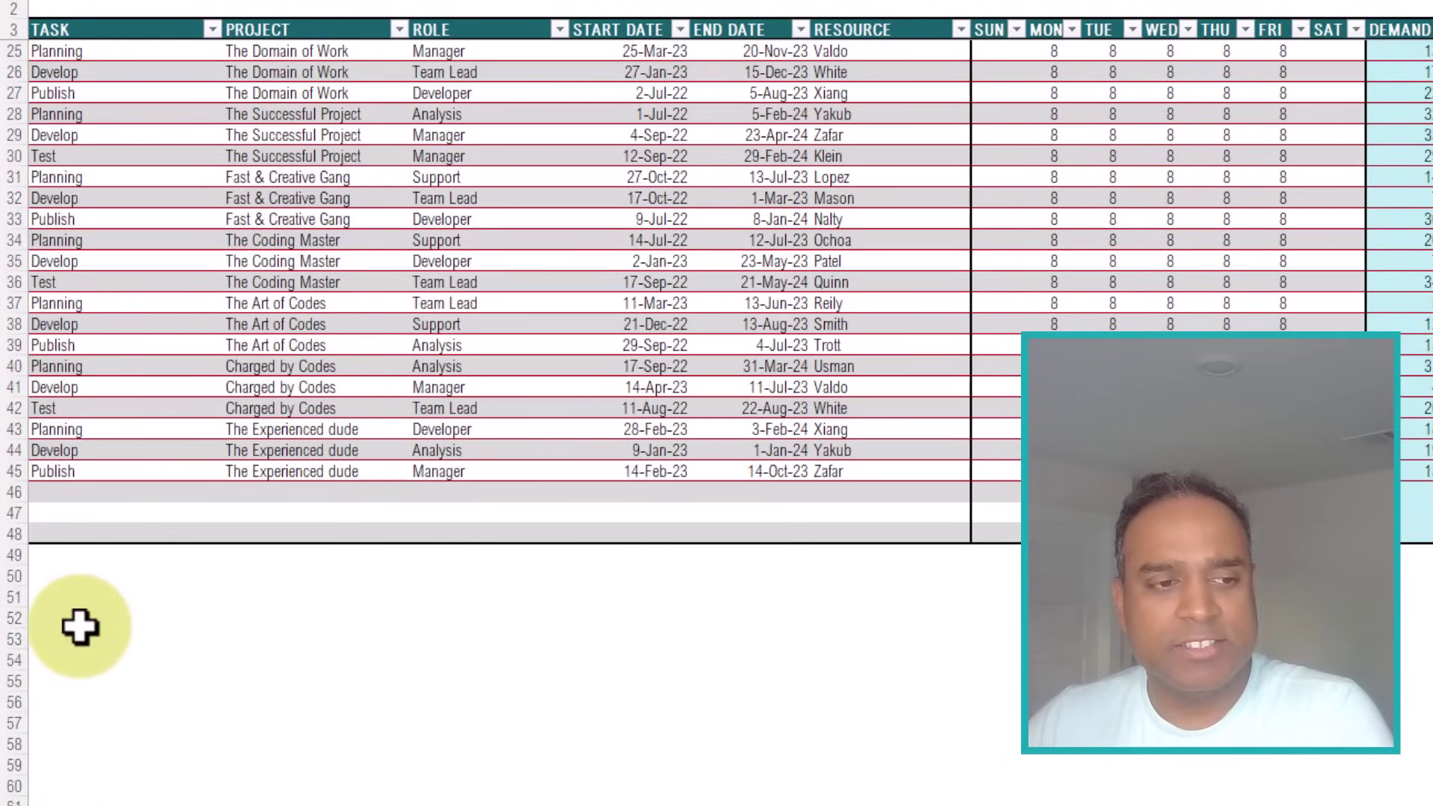
{"action": "scroll", "coordinate": [510, 482], "scroll_direction": "up", "scroll_amount": 7}
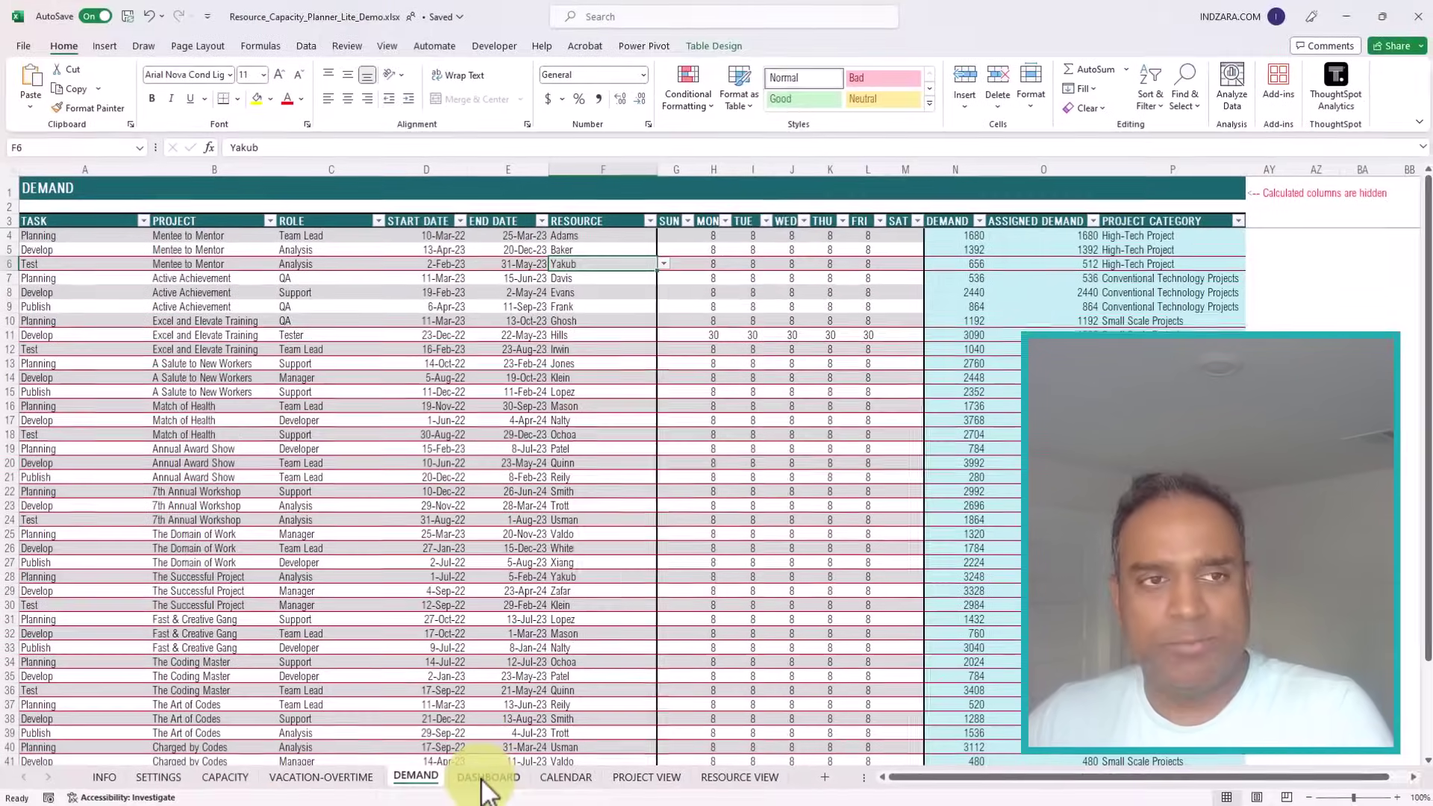
Show the DASHBOARD sheet scrolled right to the 86% utilization figure.
{"action": "left_click", "coordinate": [487, 776]}
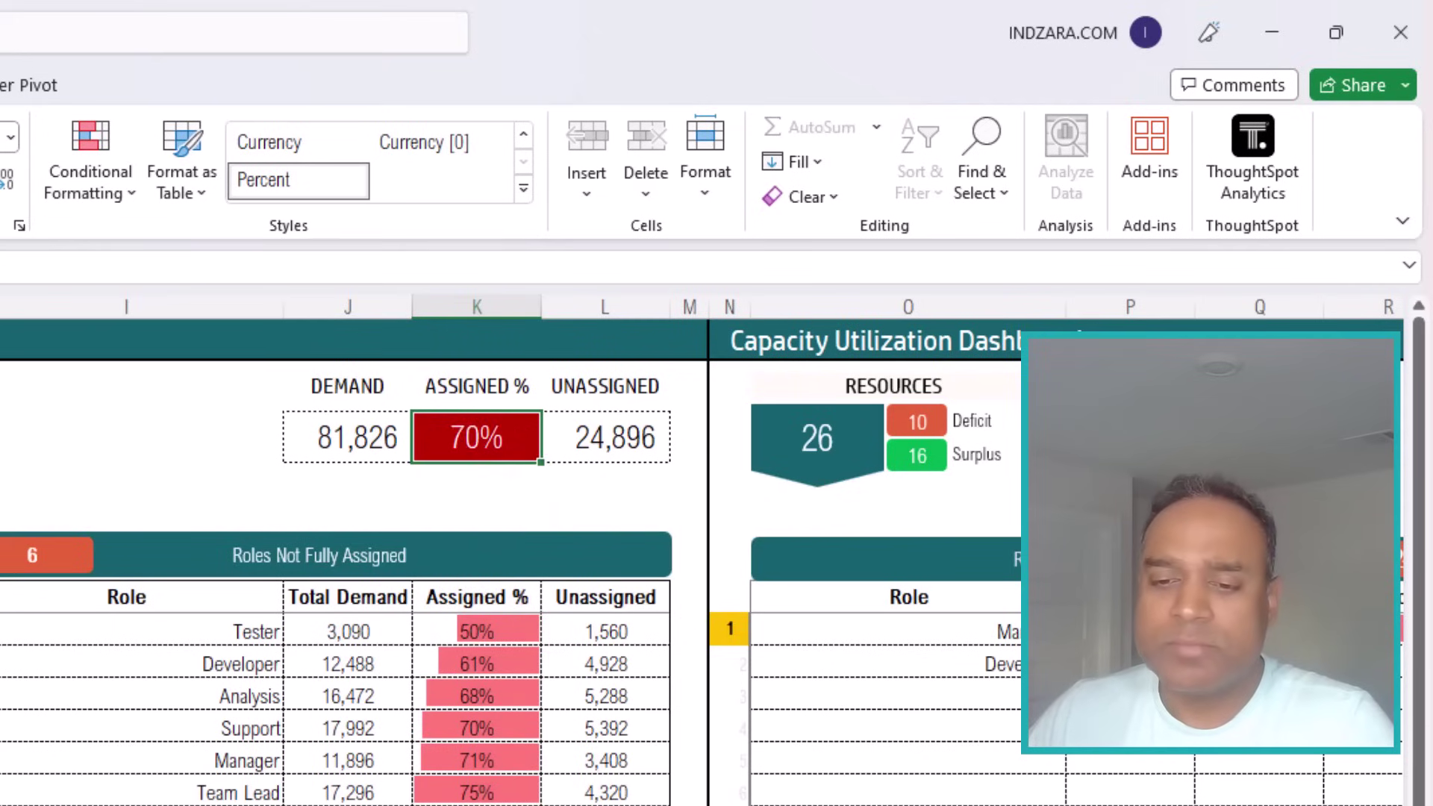
{"action": "scroll", "coordinate": [702, 553], "scroll_direction": "right", "scroll_amount": 10}
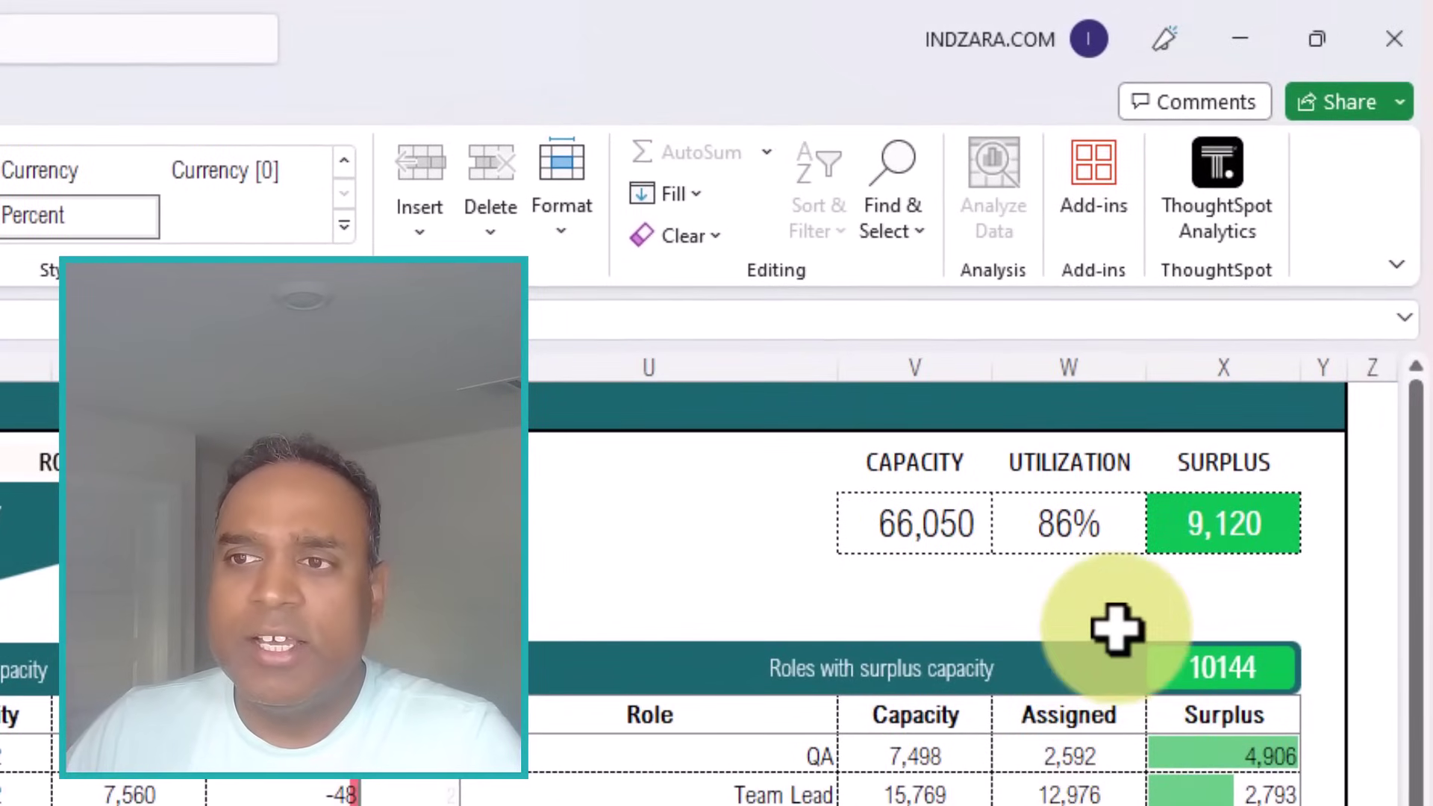
{"action": "left_click", "coordinate": [1077, 532]}
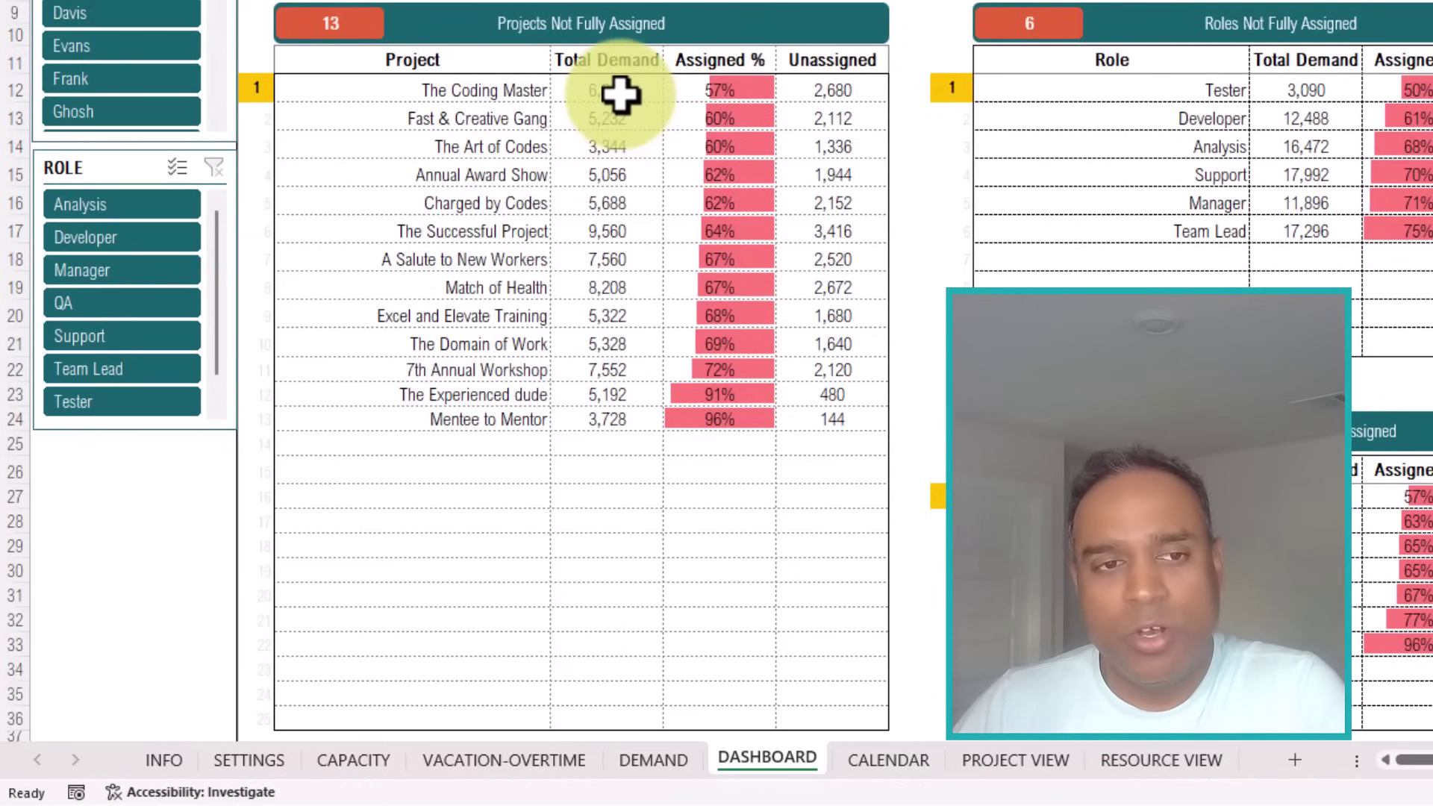
{"action": "left_click", "coordinate": [620, 93]}
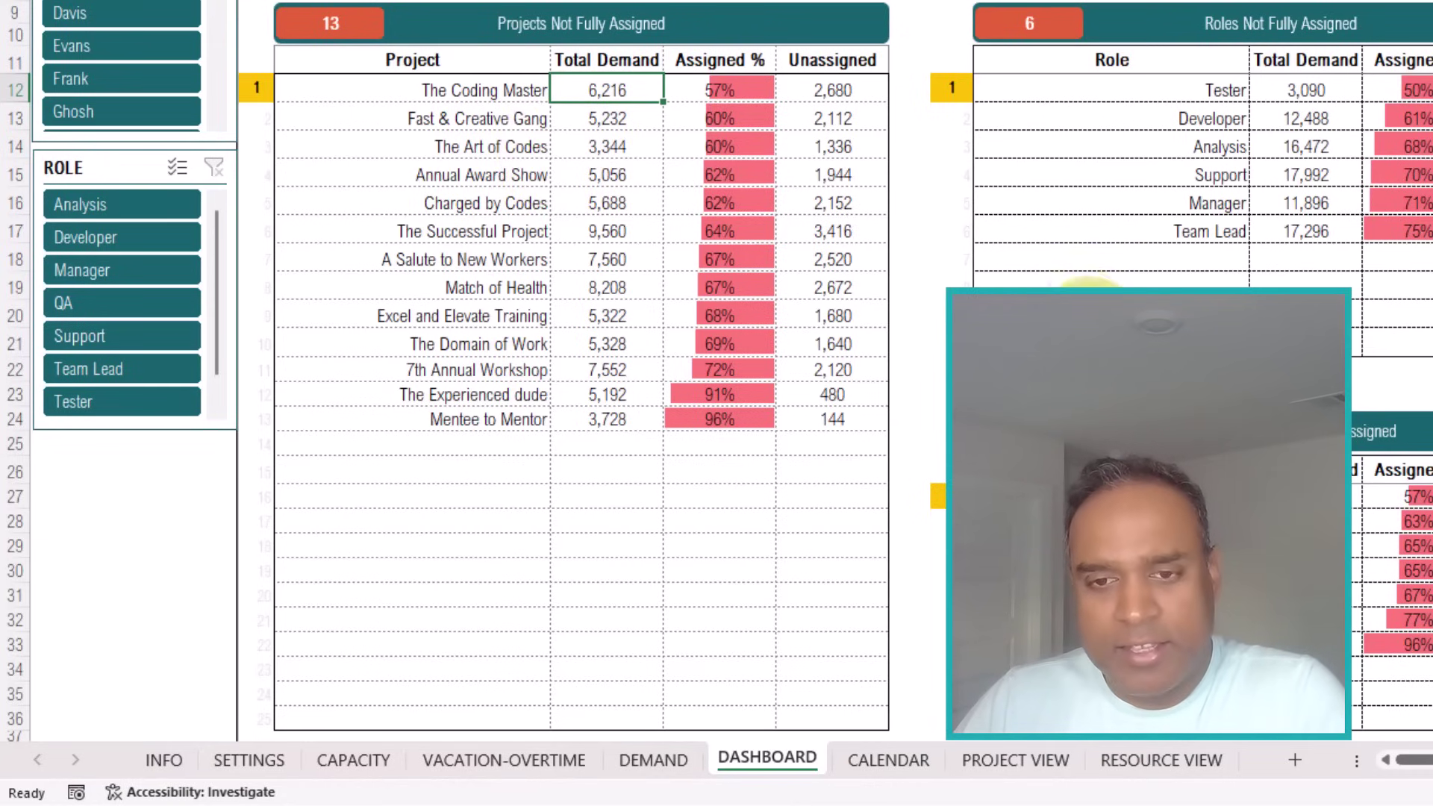
{"action": "left_click", "coordinate": [1187, 93]}
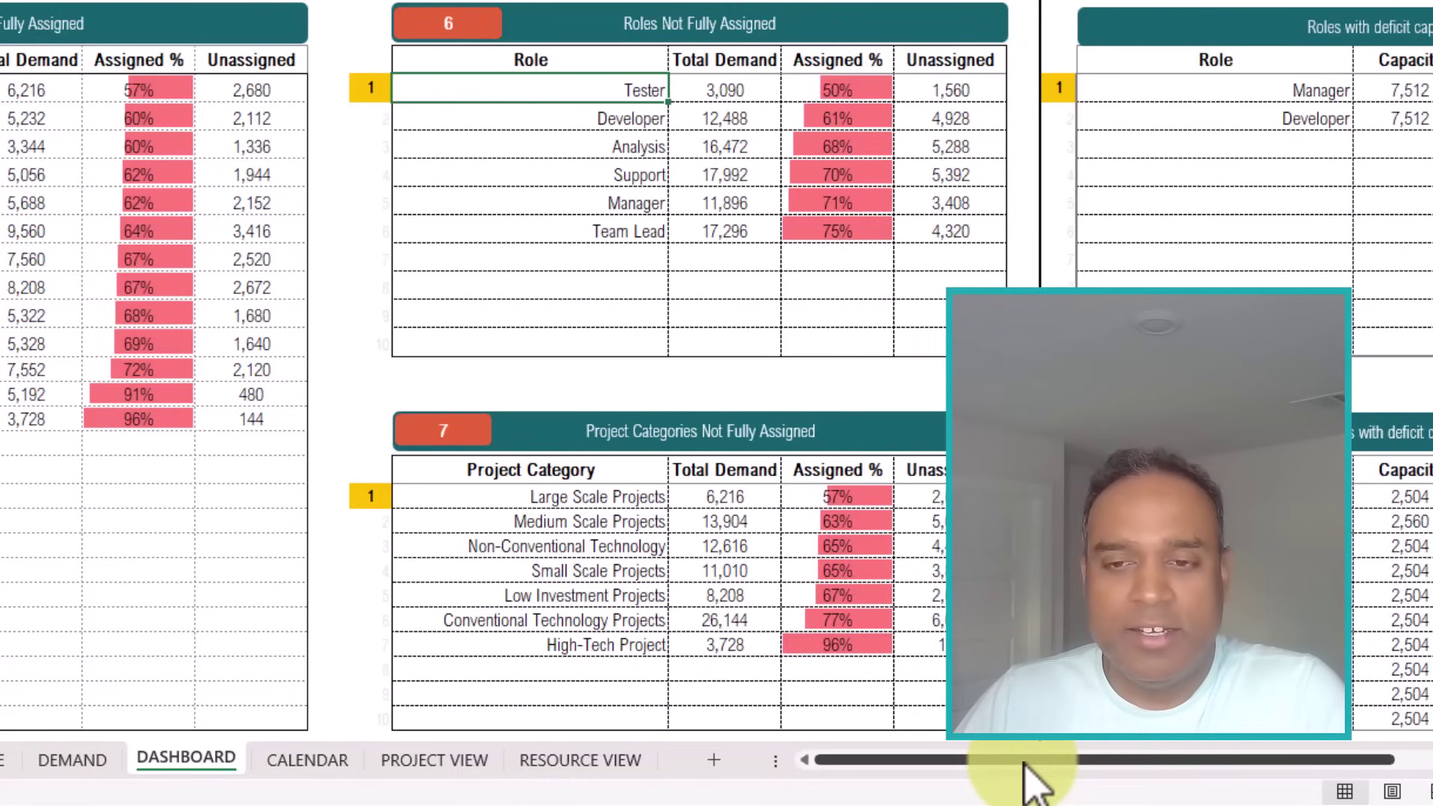
{"action": "left_click_drag", "start_coordinate": [1026, 763], "coordinate": [1329, 760]}
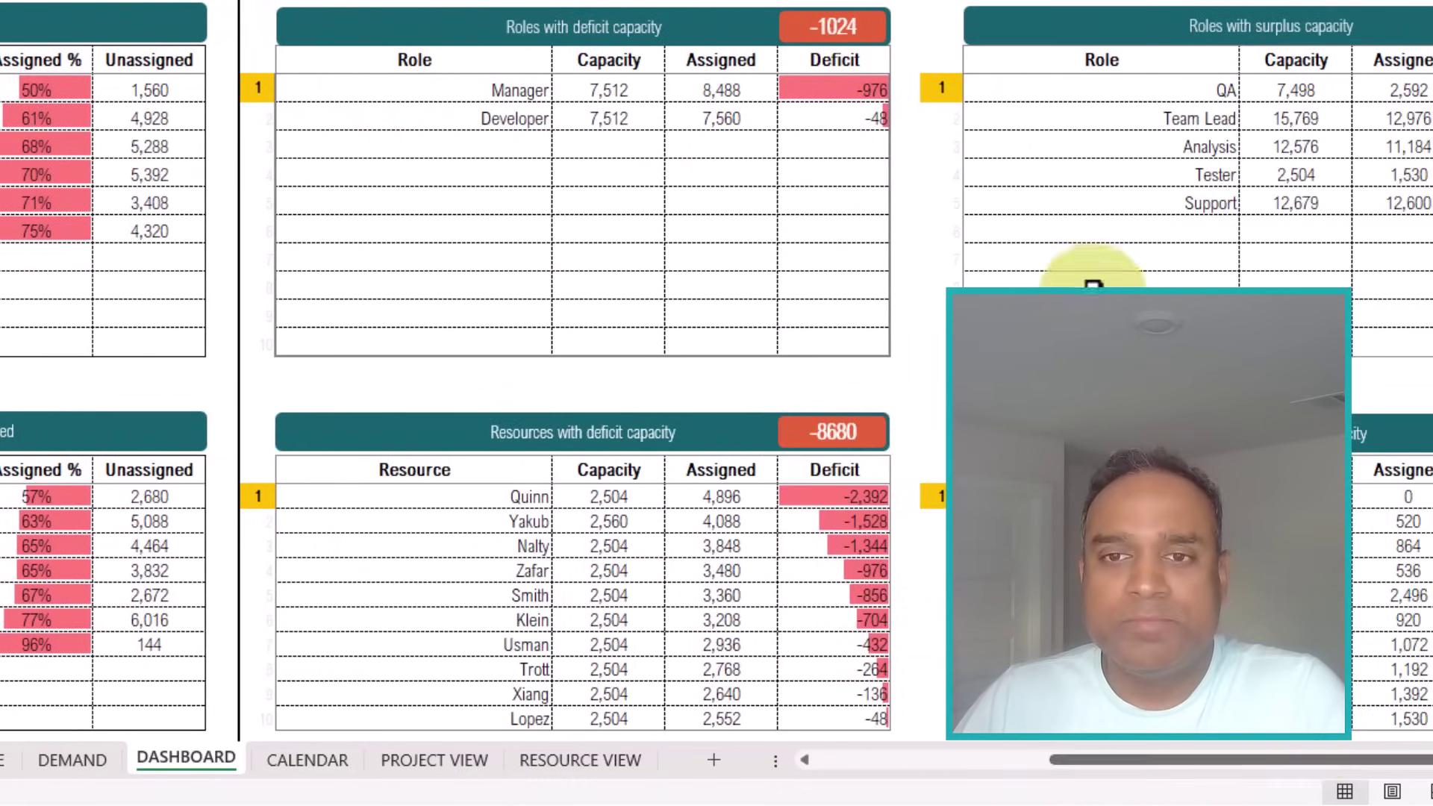
{"action": "left_click", "coordinate": [539, 86]}
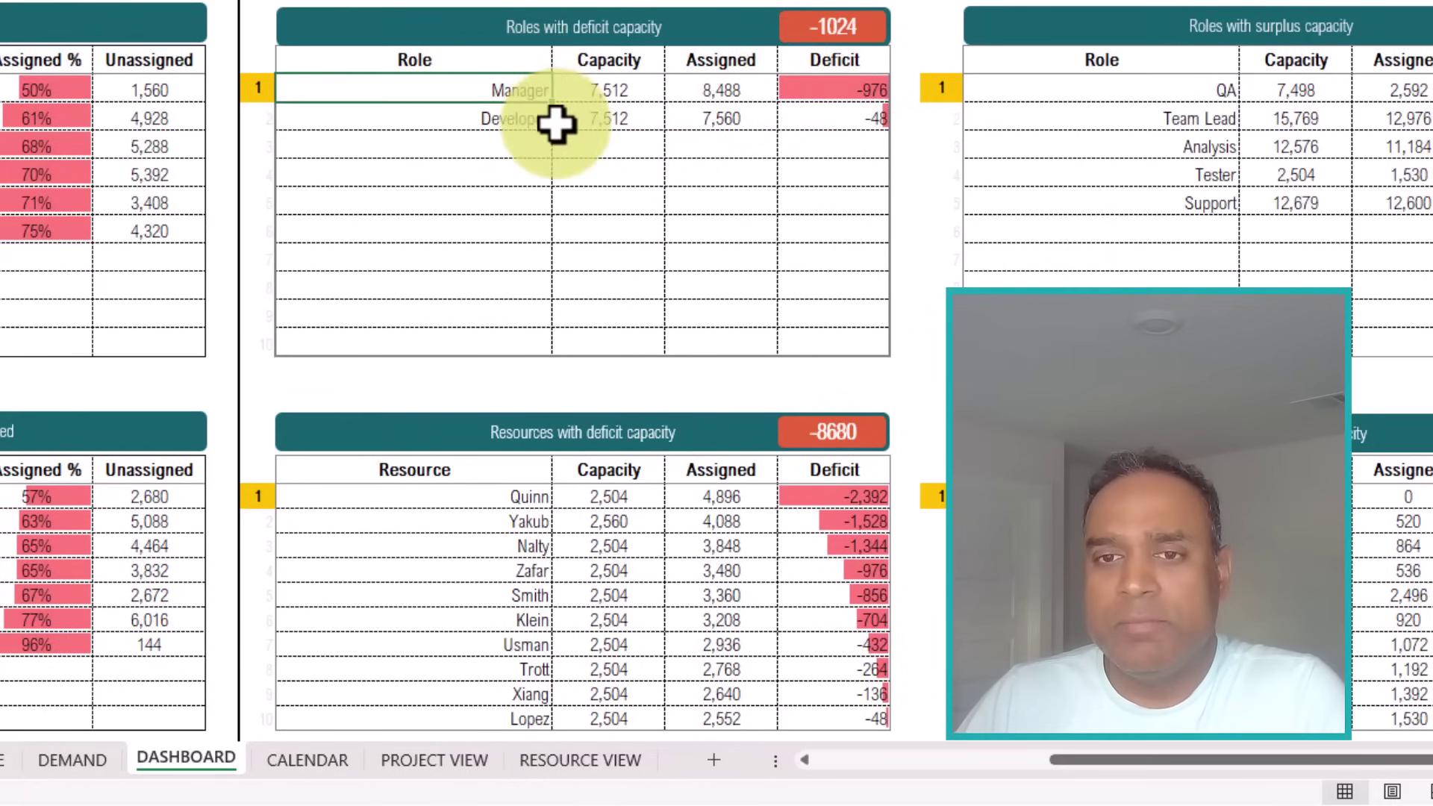
{"action": "left_click", "coordinate": [769, 89]}
{"action": "left_click", "coordinate": [833, 91]}
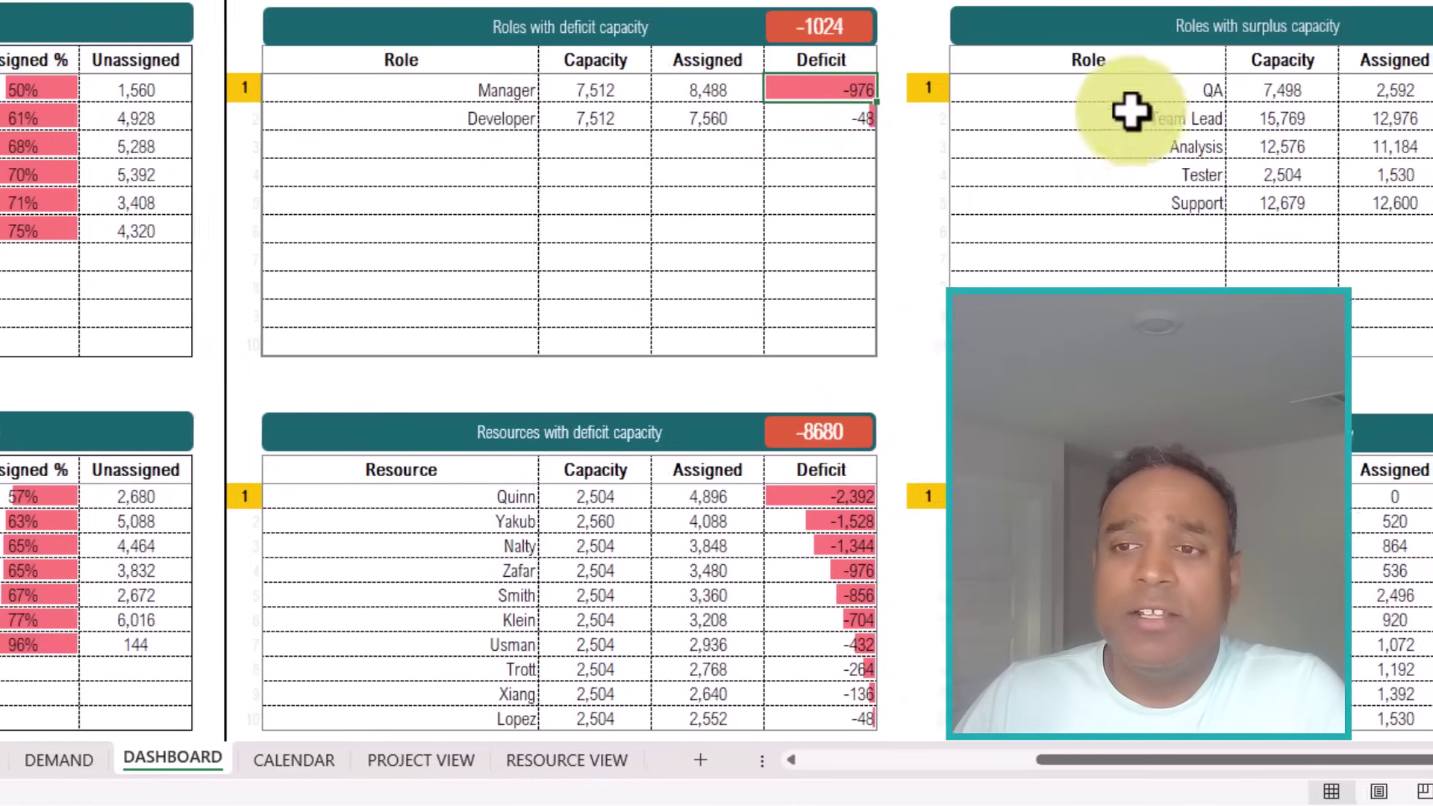
{"action": "left_click", "coordinate": [1131, 101]}
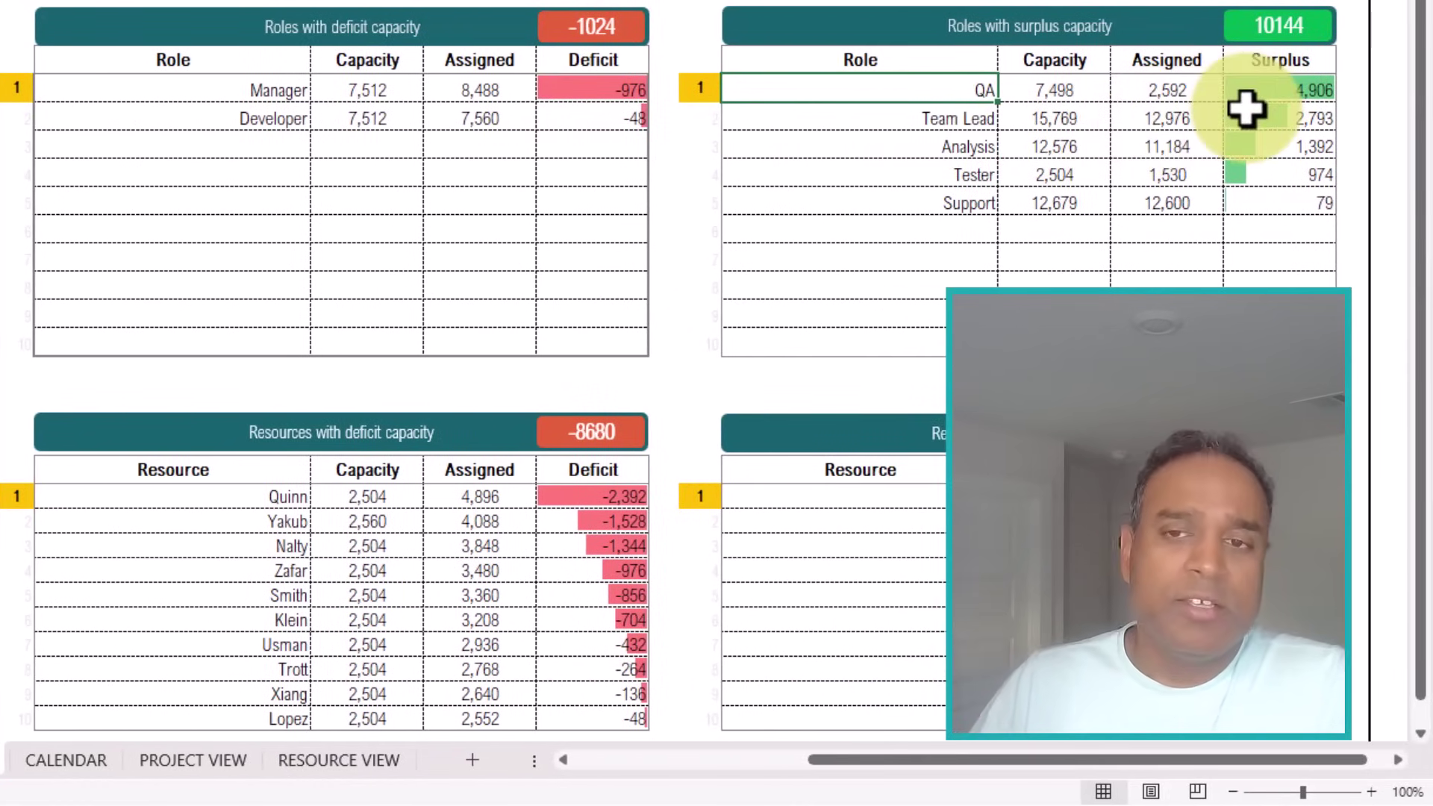
{"action": "scroll", "coordinate": [1245, 119], "scroll_direction": "down", "scroll_amount": 2}
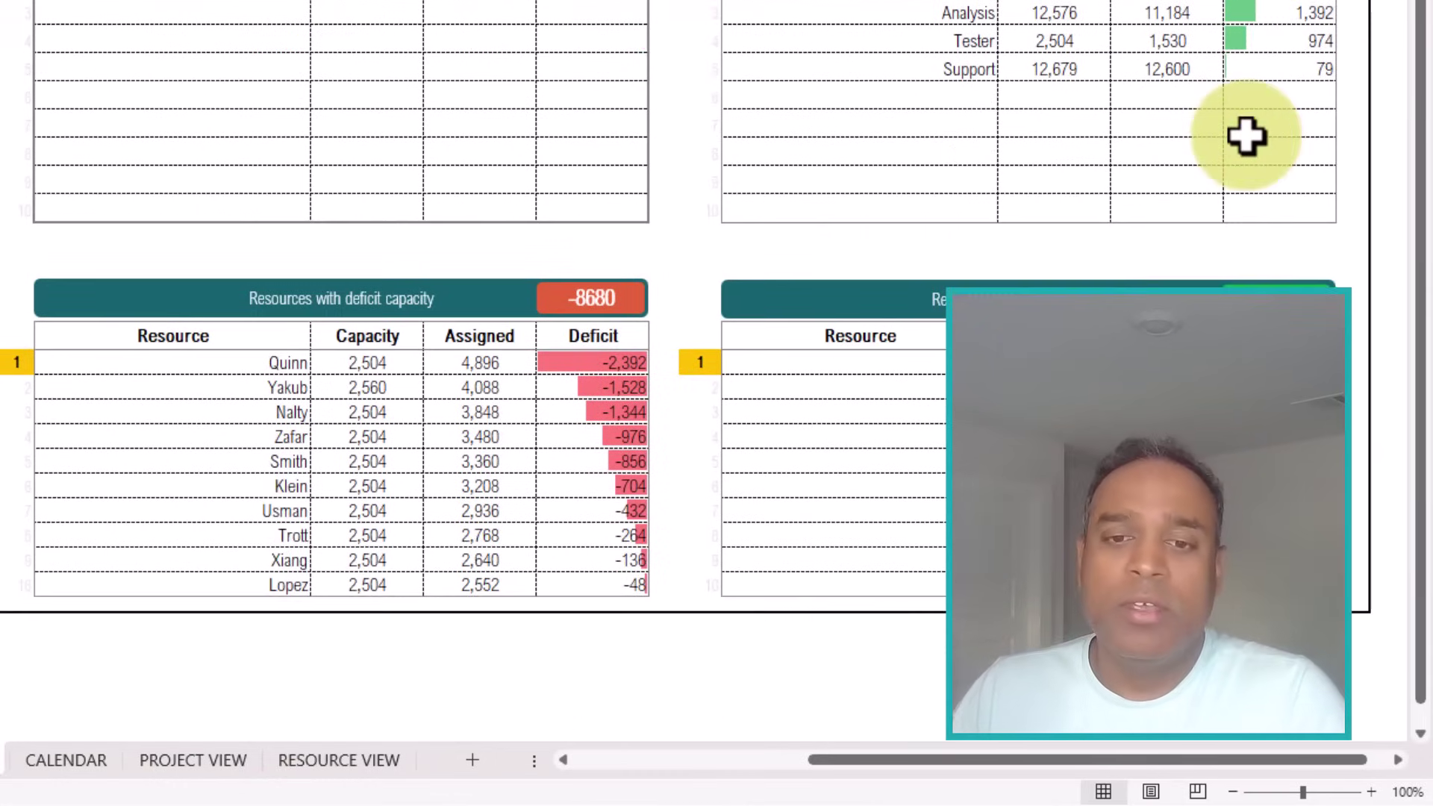
{"action": "left_click", "coordinate": [279, 366]}
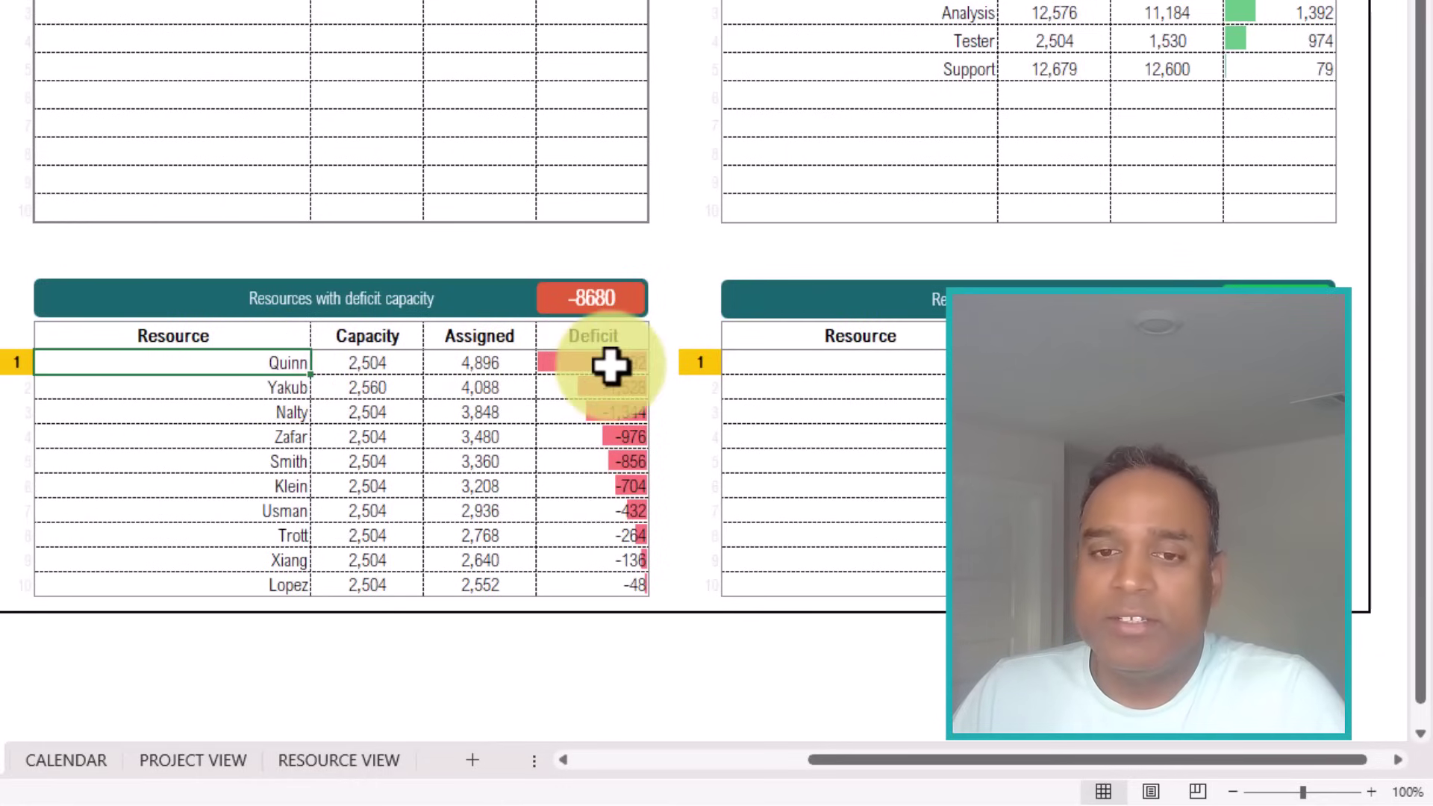
{"action": "left_click", "coordinate": [933, 387]}
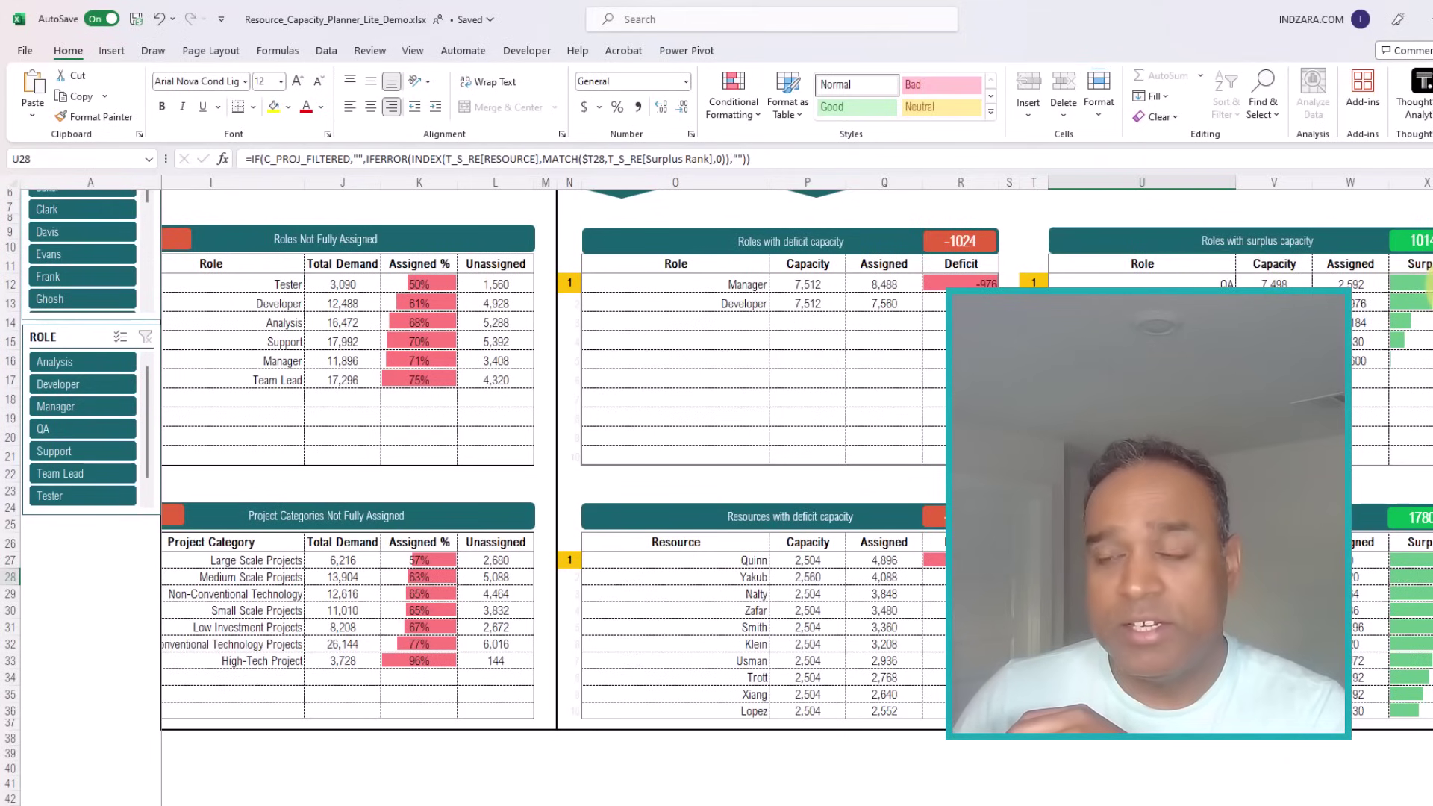
{"action": "left_click", "coordinate": [91, 430]}
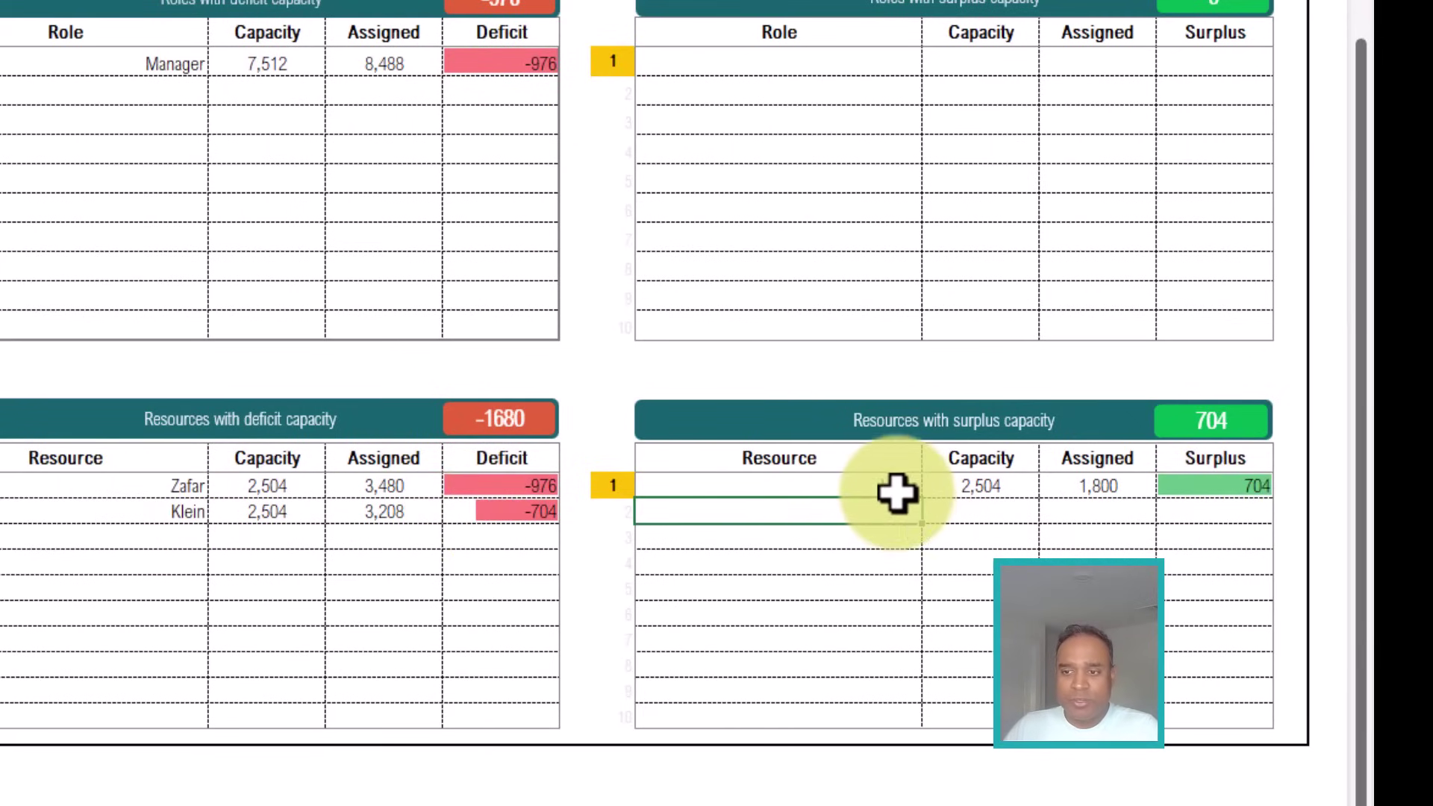
{"action": "left_click", "coordinate": [896, 491]}
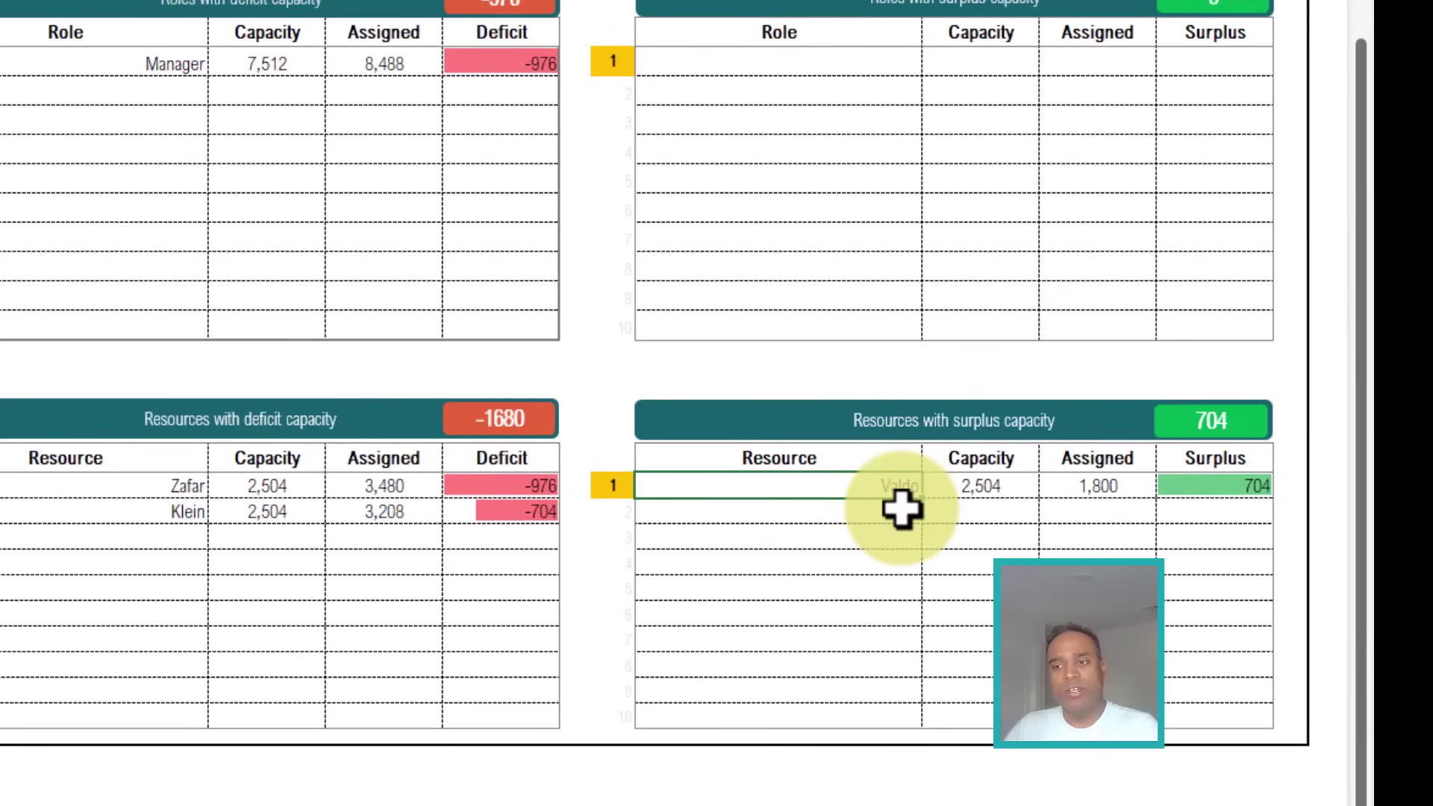
{"action": "left_click", "coordinate": [178, 510]}
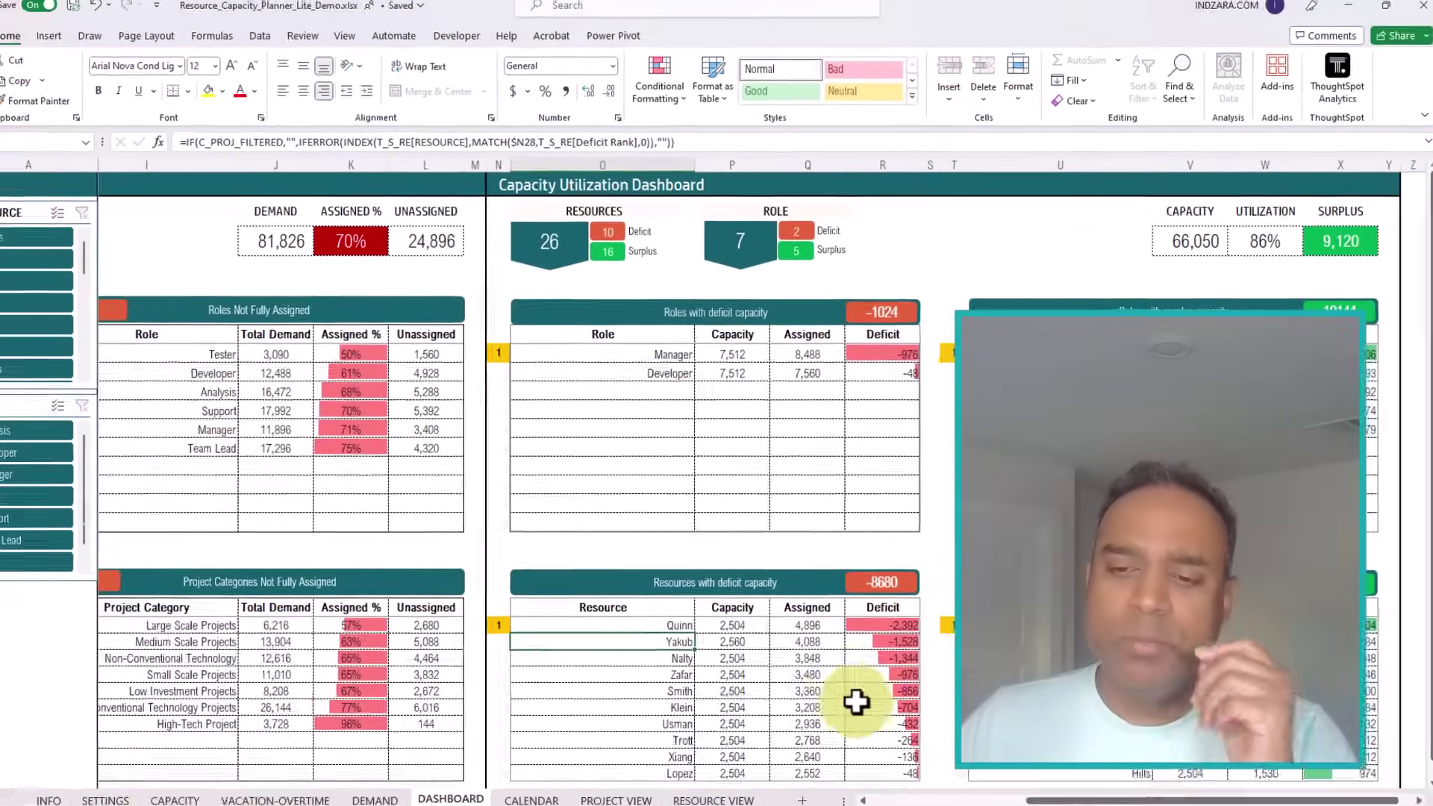
{"action": "left_click", "coordinate": [891, 778]}
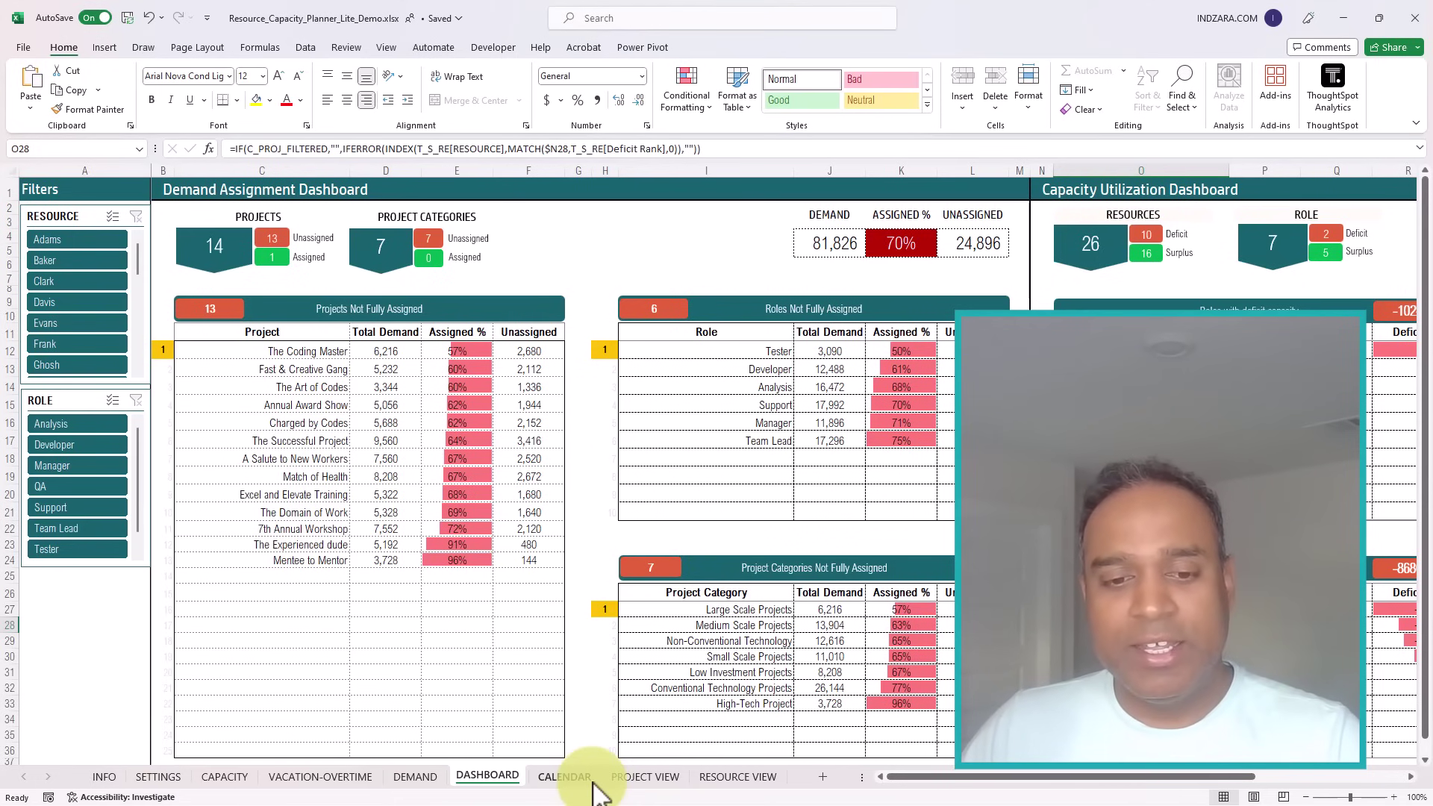
On the CALENDAR sheet, set the Measure to CAPACITY.
{"action": "left_click", "coordinate": [590, 778]}
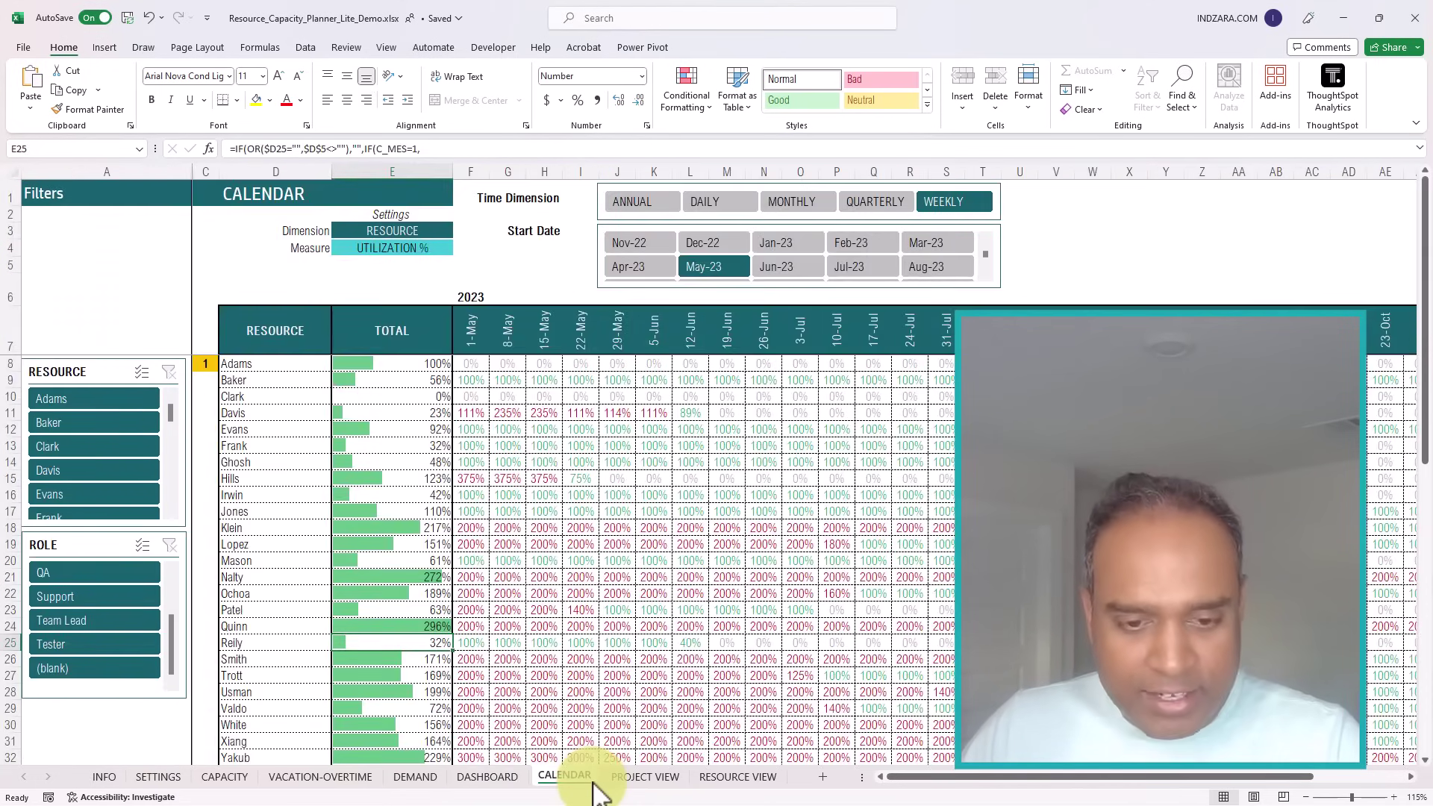
{"action": "left_click", "coordinate": [439, 256]}
{"action": "left_click", "coordinate": [460, 249]}
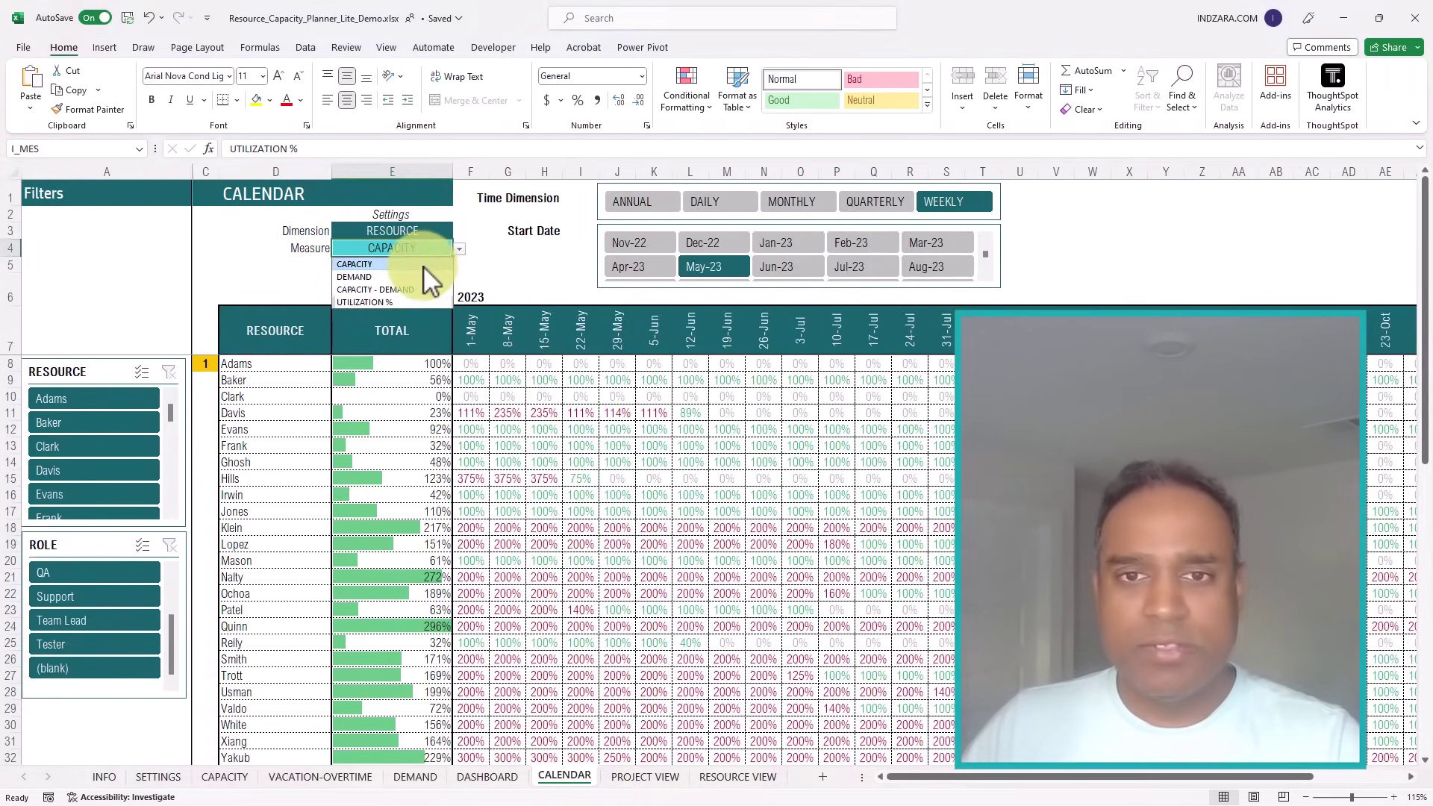
{"action": "left_click", "coordinate": [423, 266]}
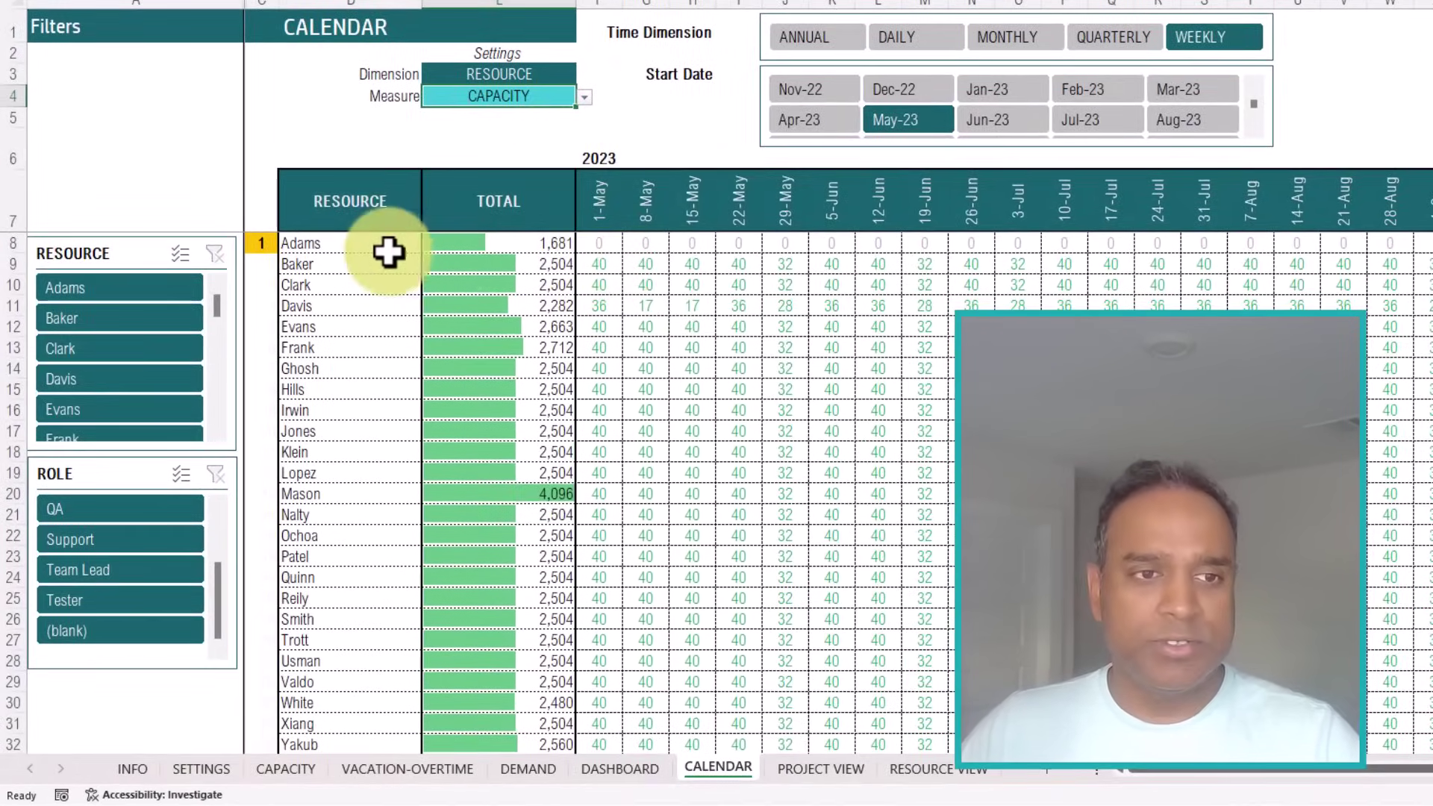
{"action": "left_click", "coordinate": [389, 253]}
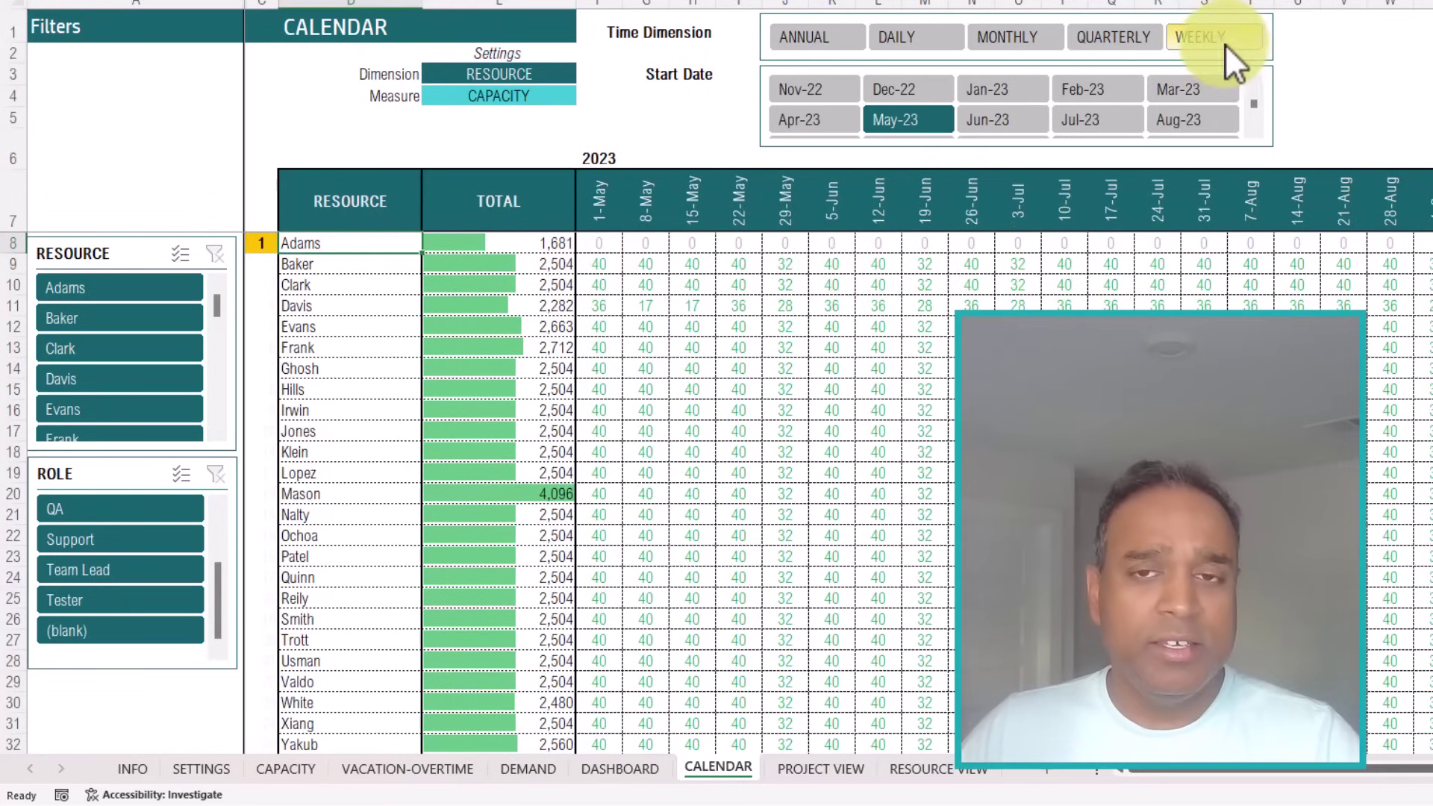
Switch the Time Dimension to MONTHLY and start the calendar at Jan-23.
{"action": "left_click", "coordinate": [942, 38]}
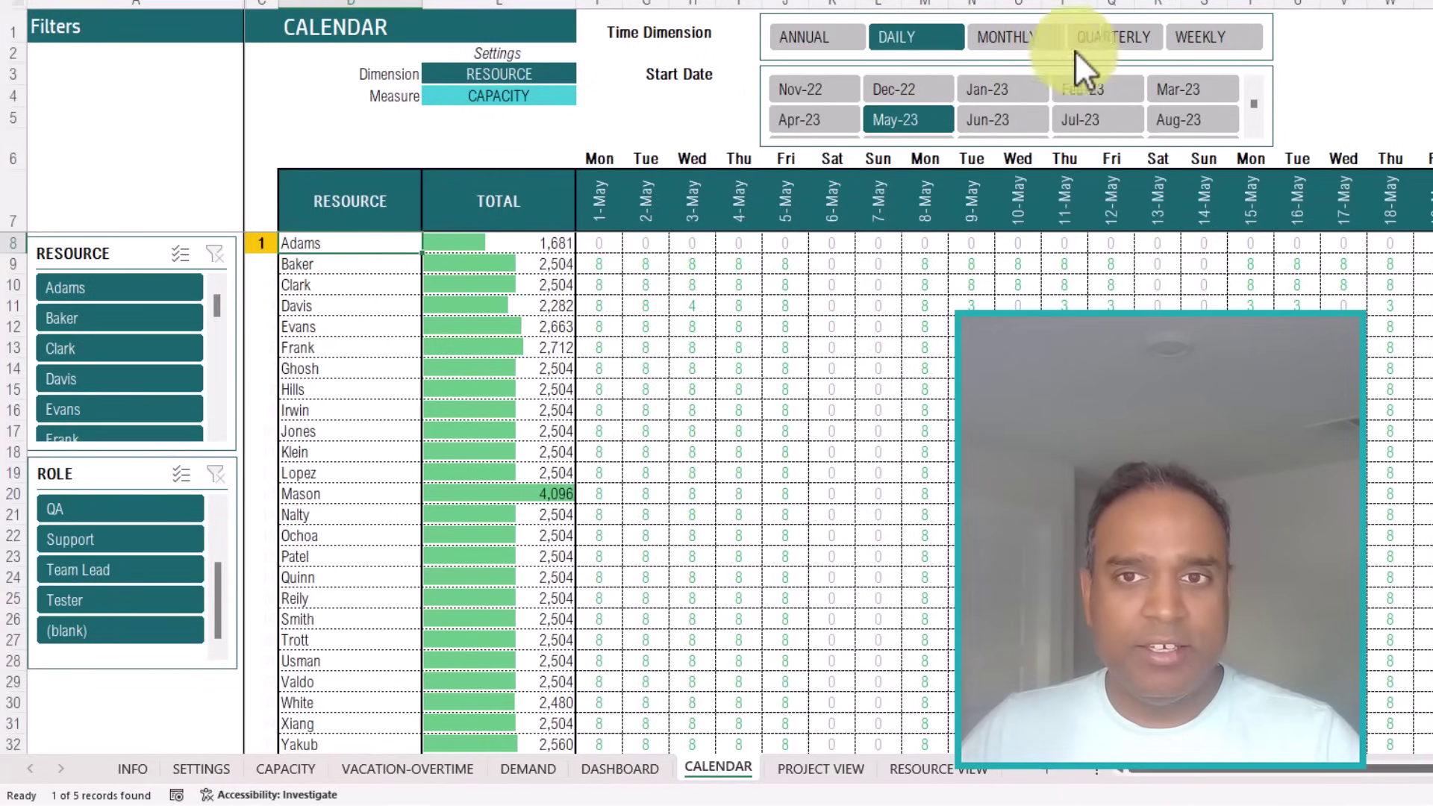
{"action": "left_click", "coordinate": [1023, 37]}
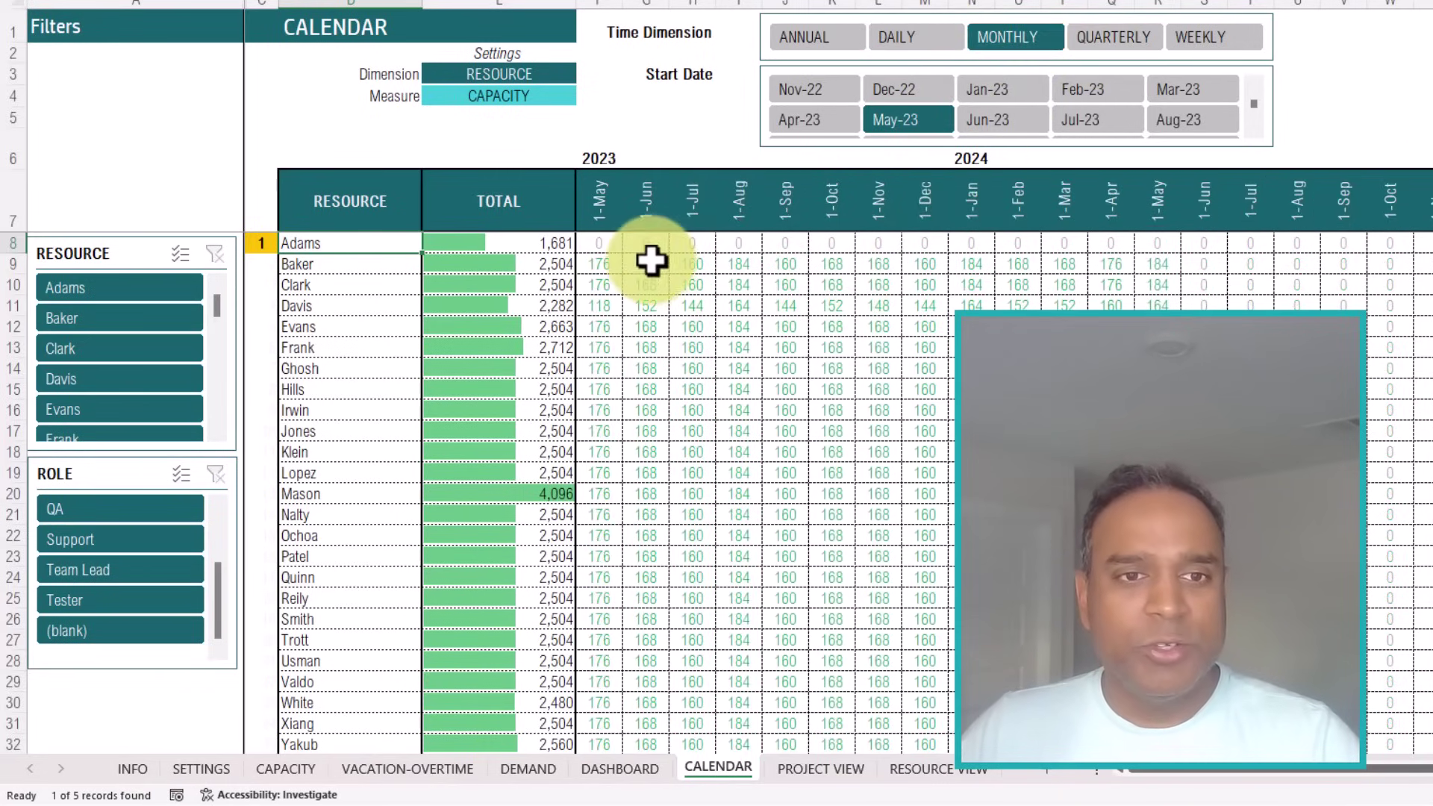
{"action": "left_click", "coordinate": [602, 262]}
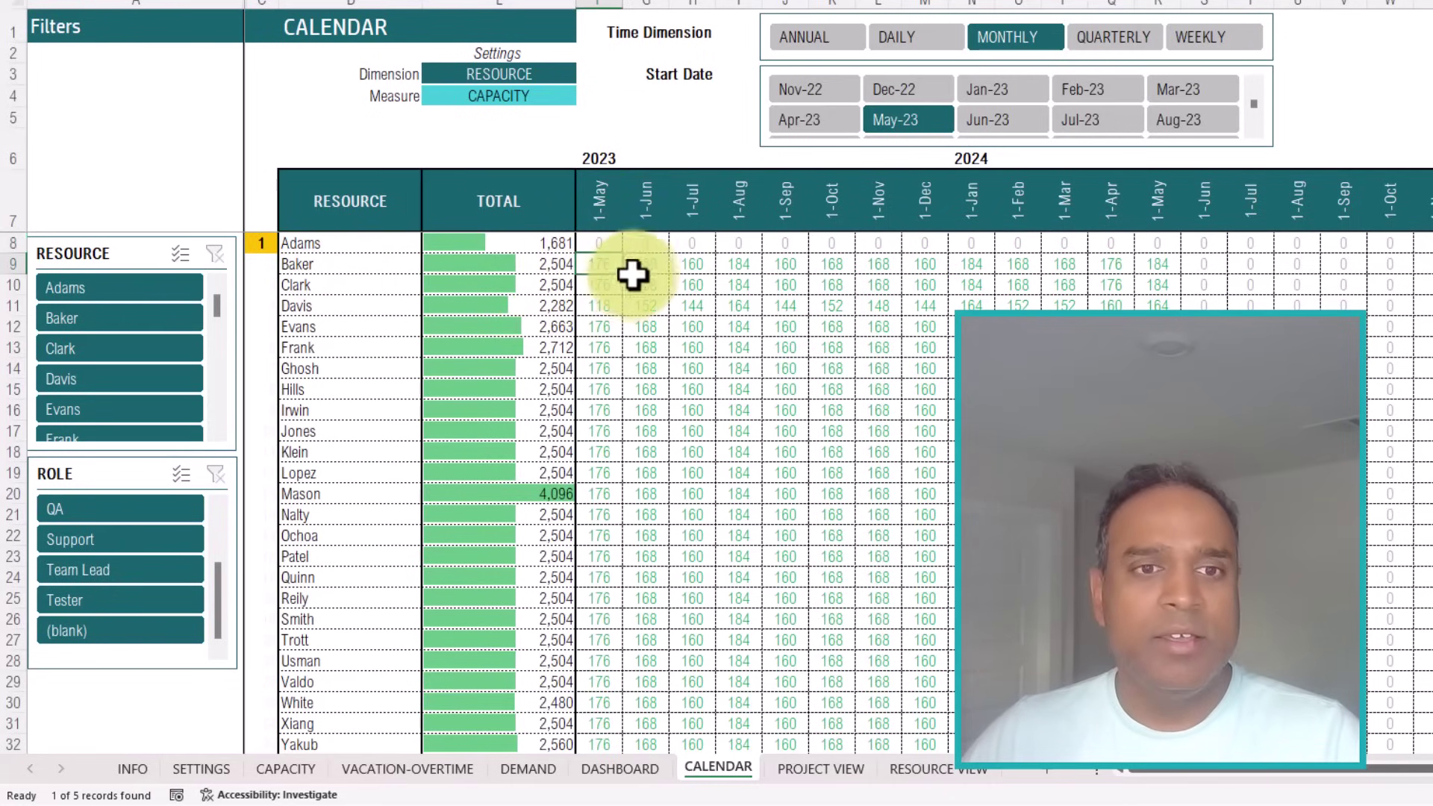
{"action": "left_click", "coordinate": [1006, 95]}
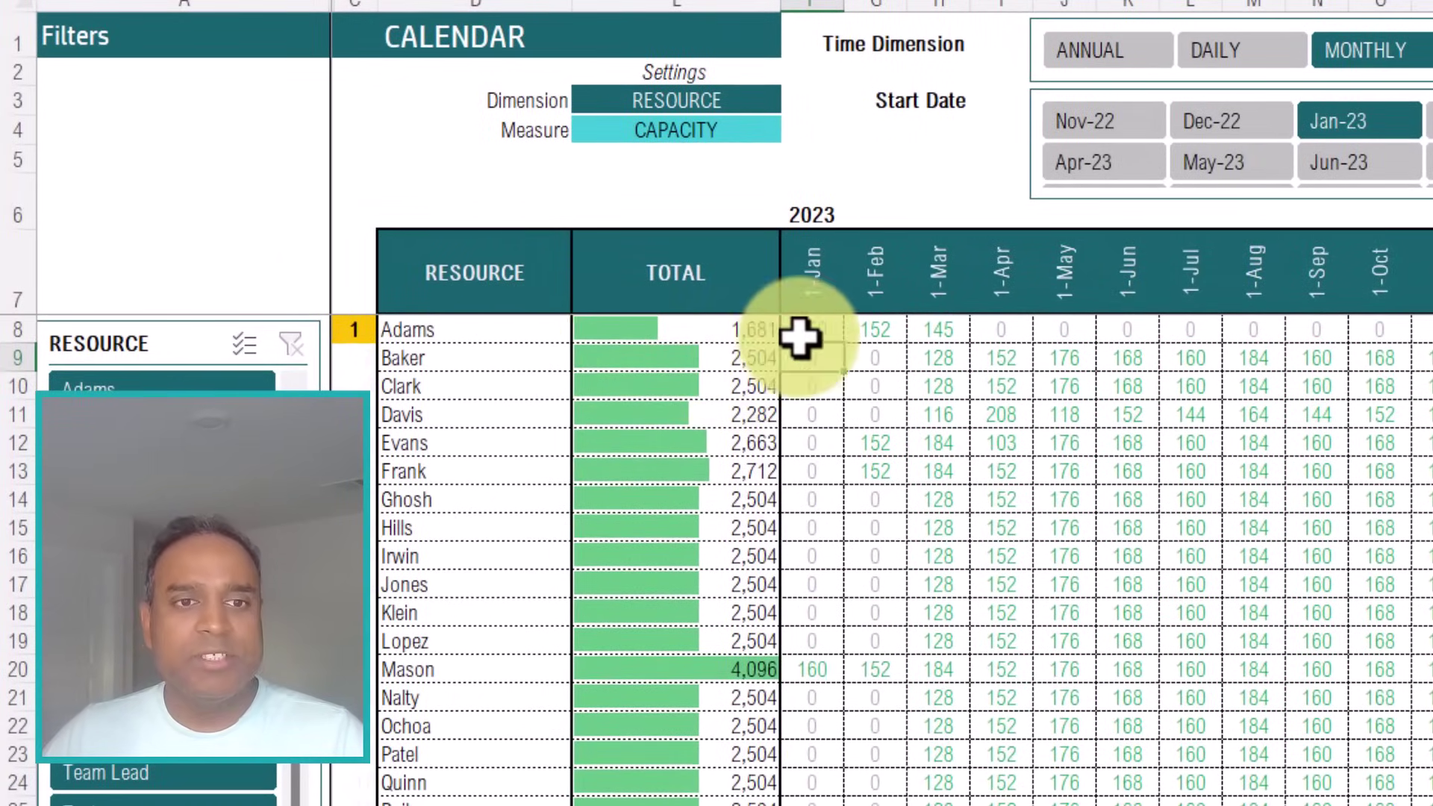
{"action": "left_click", "coordinate": [828, 329]}
{"action": "left_click", "coordinate": [866, 329]}
{"action": "left_click", "coordinate": [948, 329]}
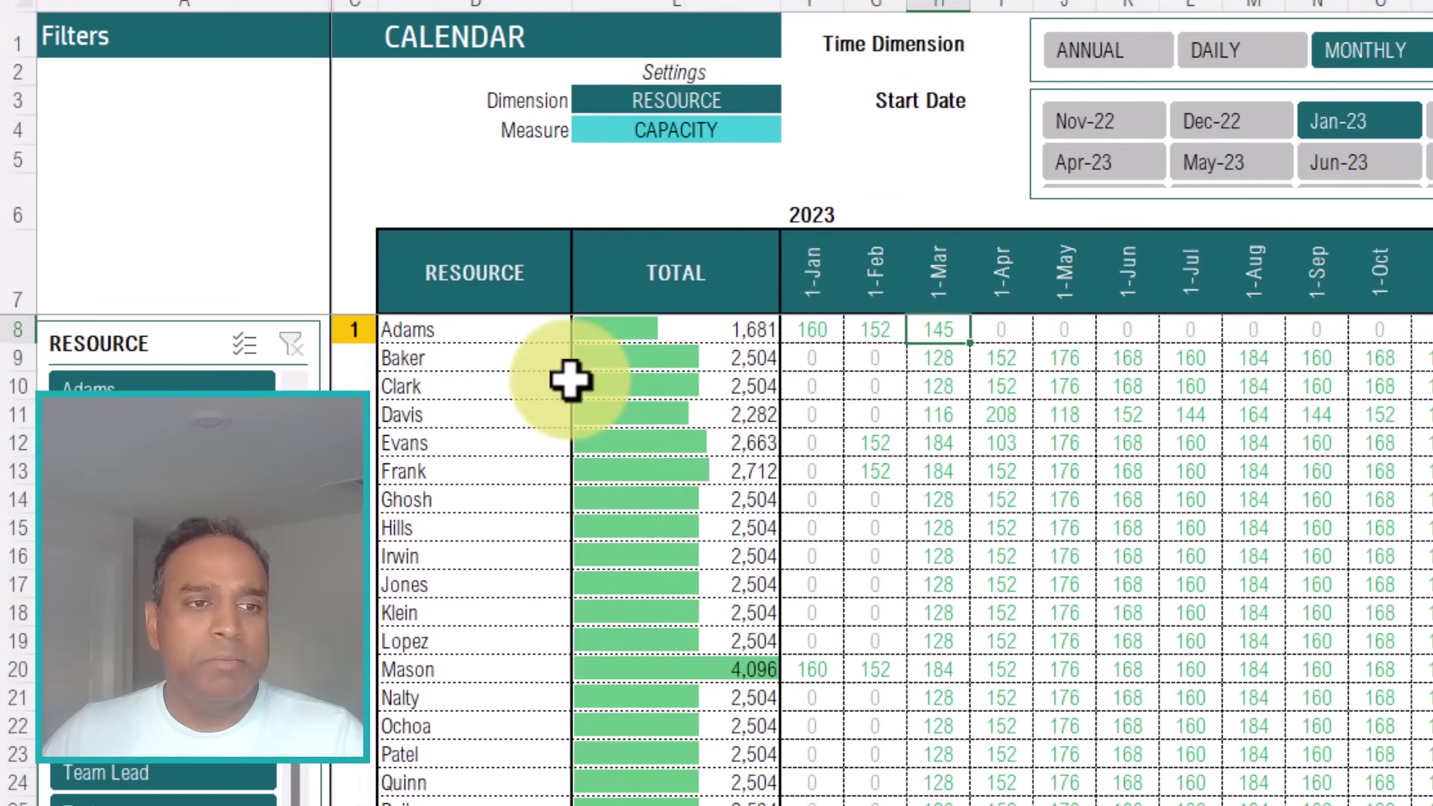
{"action": "left_click", "coordinate": [953, 361]}
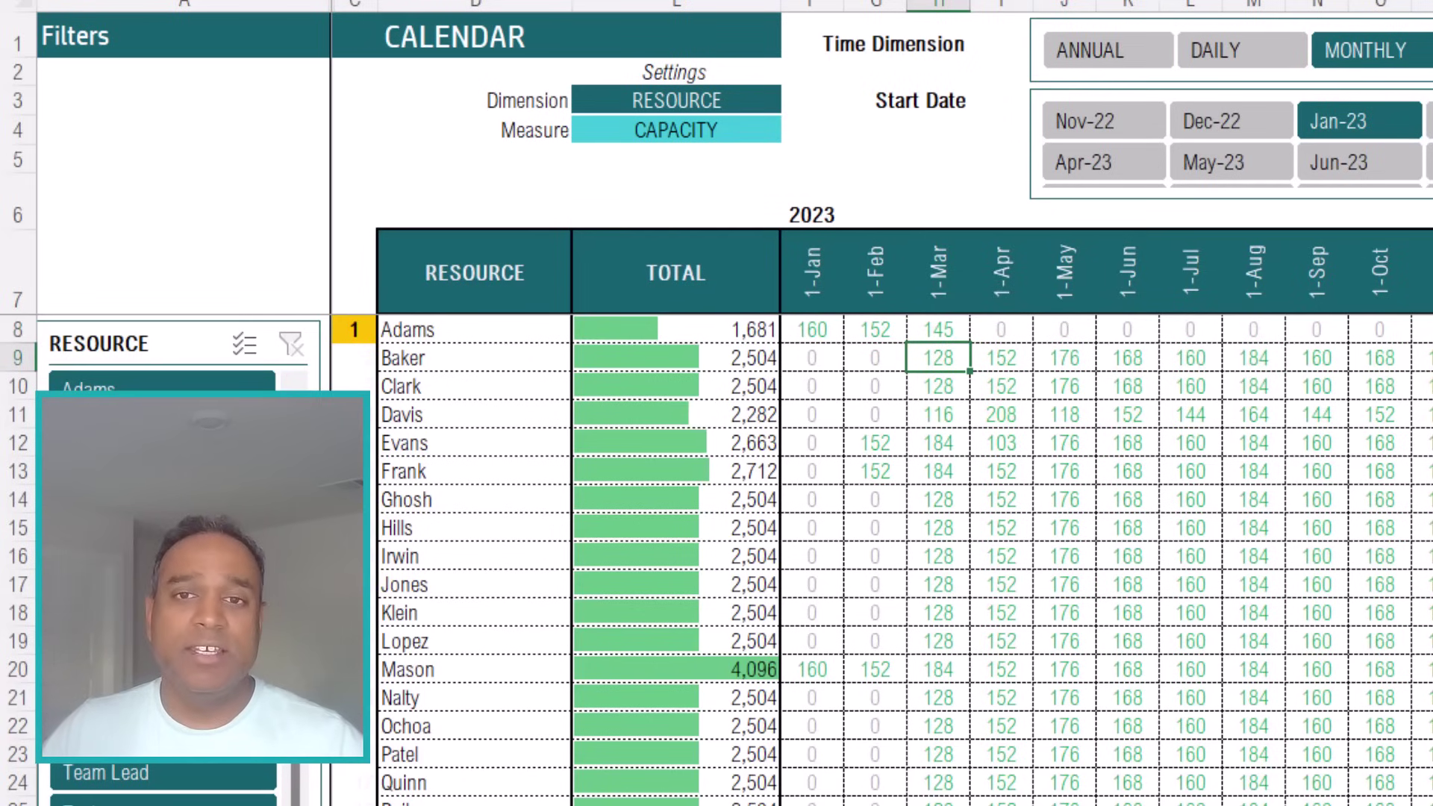
Change the calendar measure to DEMAND, then to CAPACITY - DEMAND, showing Clark's 2,504 surplus.
{"action": "left_click", "coordinate": [763, 129]}
{"action": "left_click", "coordinate": [792, 132]}
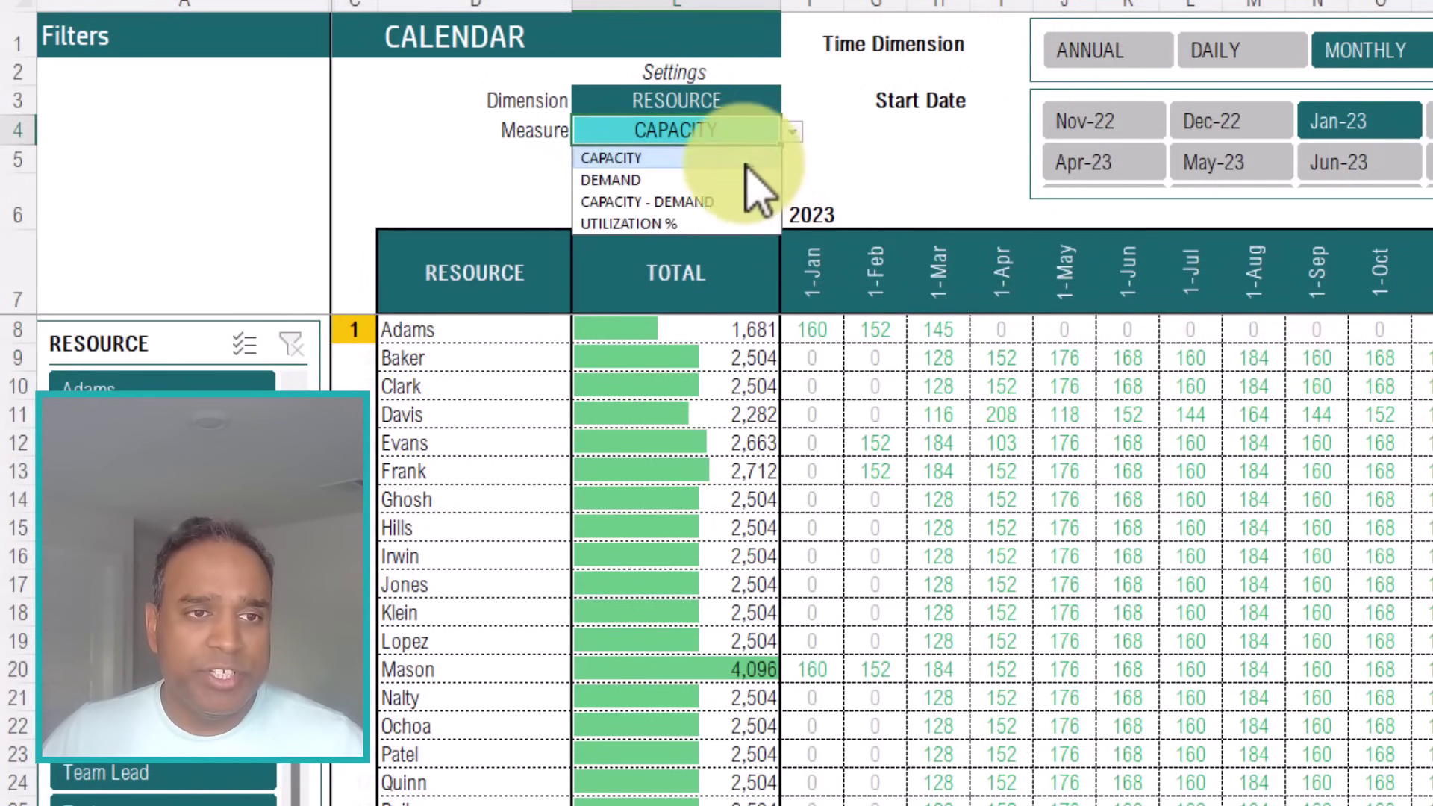
{"action": "left_click", "coordinate": [741, 175]}
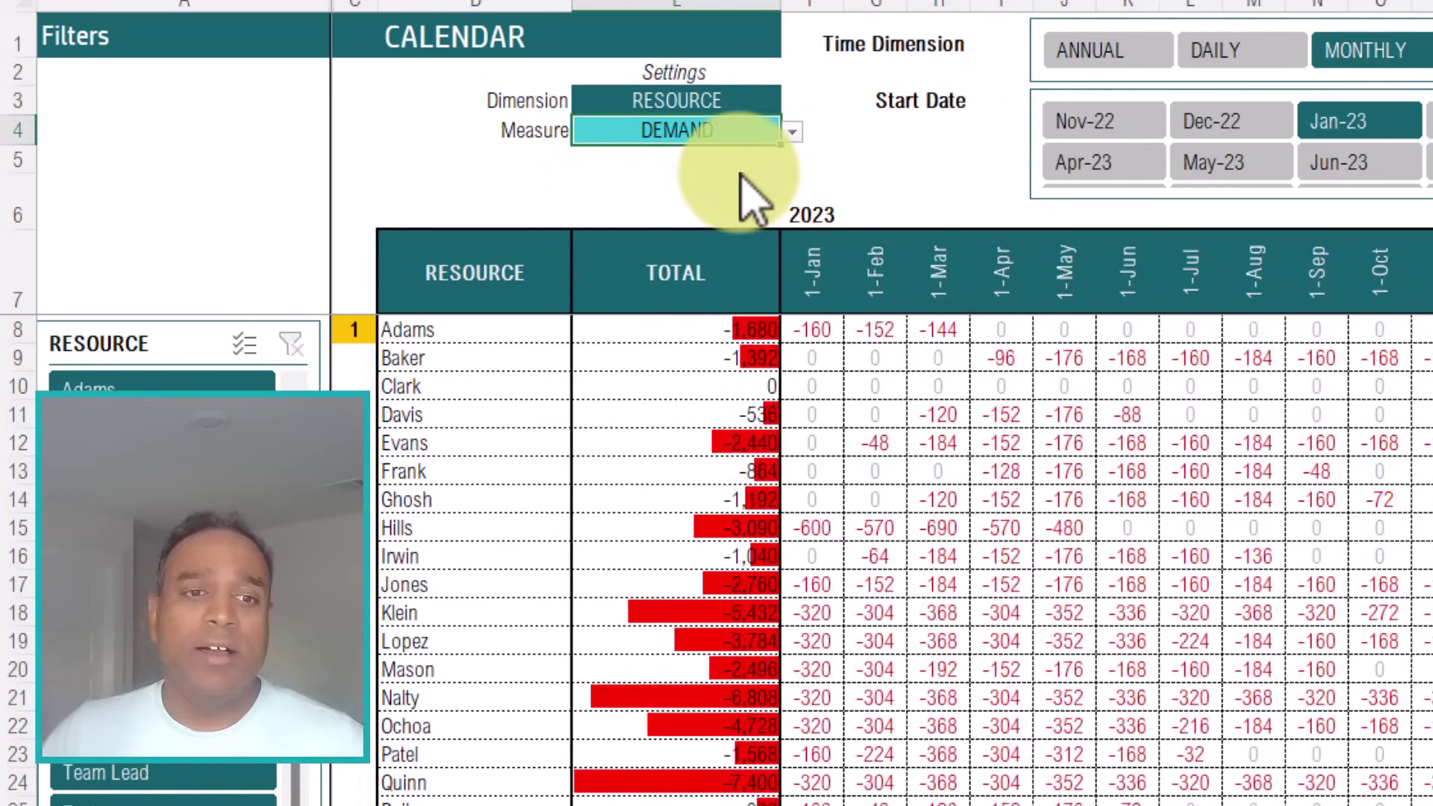
{"action": "left_click", "coordinate": [792, 131]}
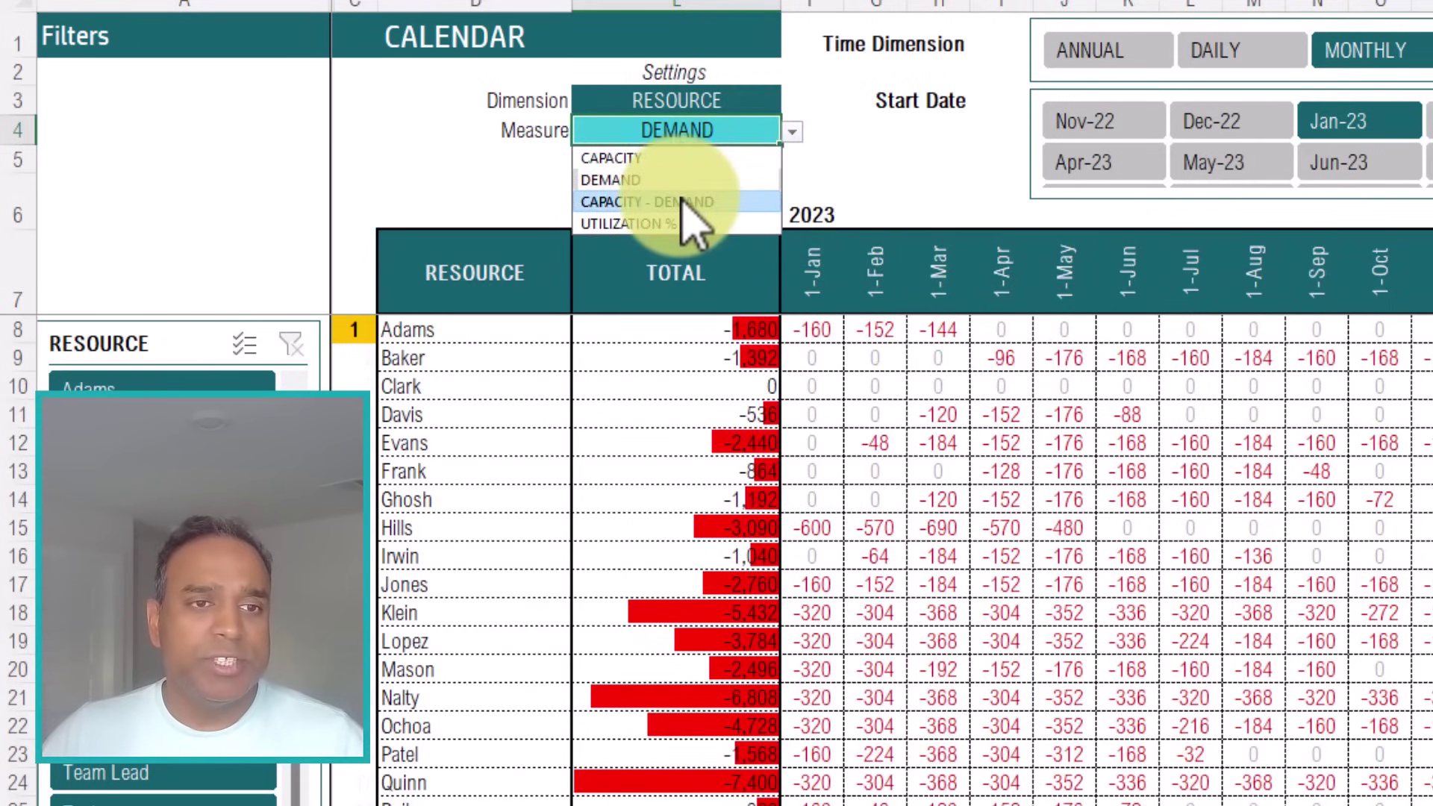
{"action": "left_click", "coordinate": [682, 202]}
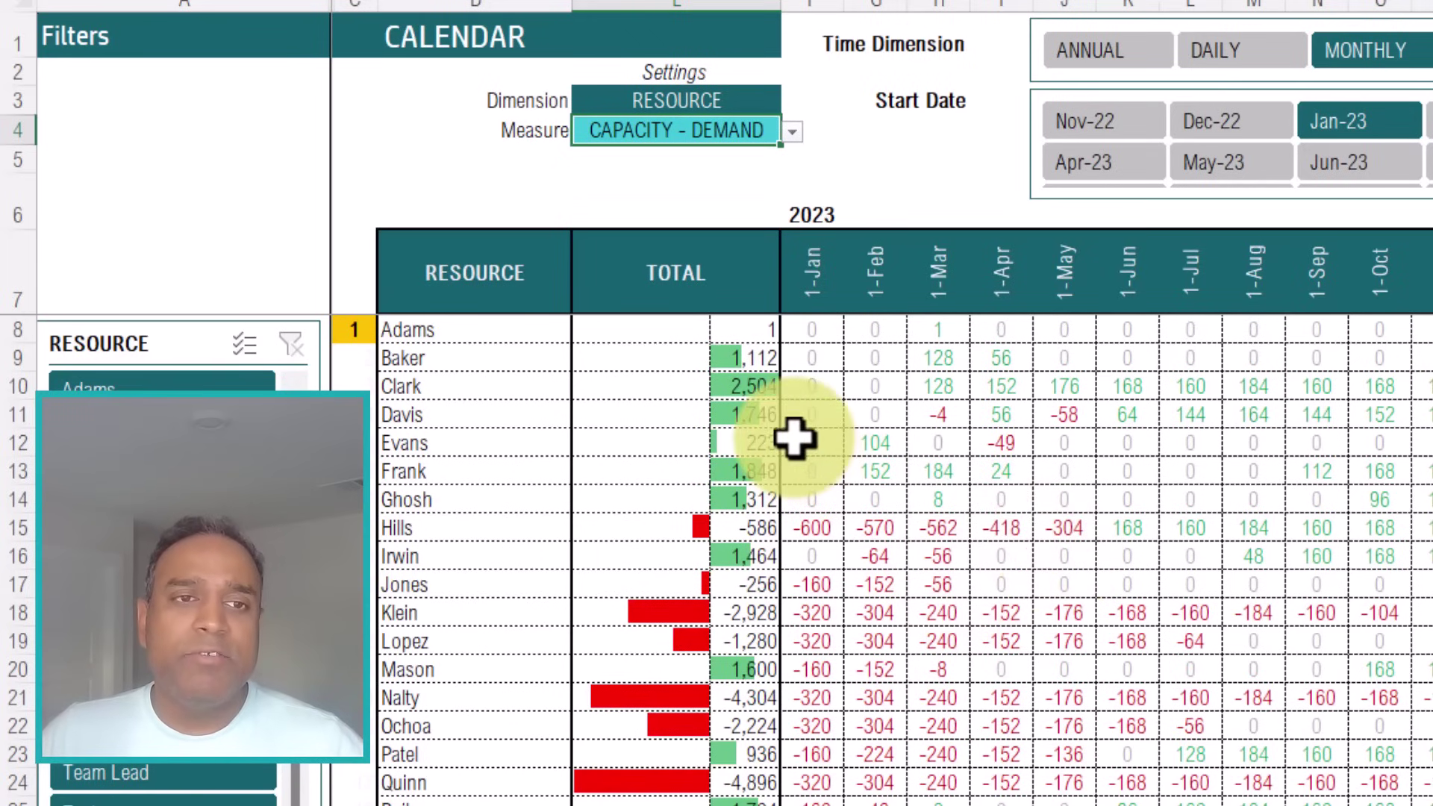
{"action": "left_click", "coordinate": [765, 386]}
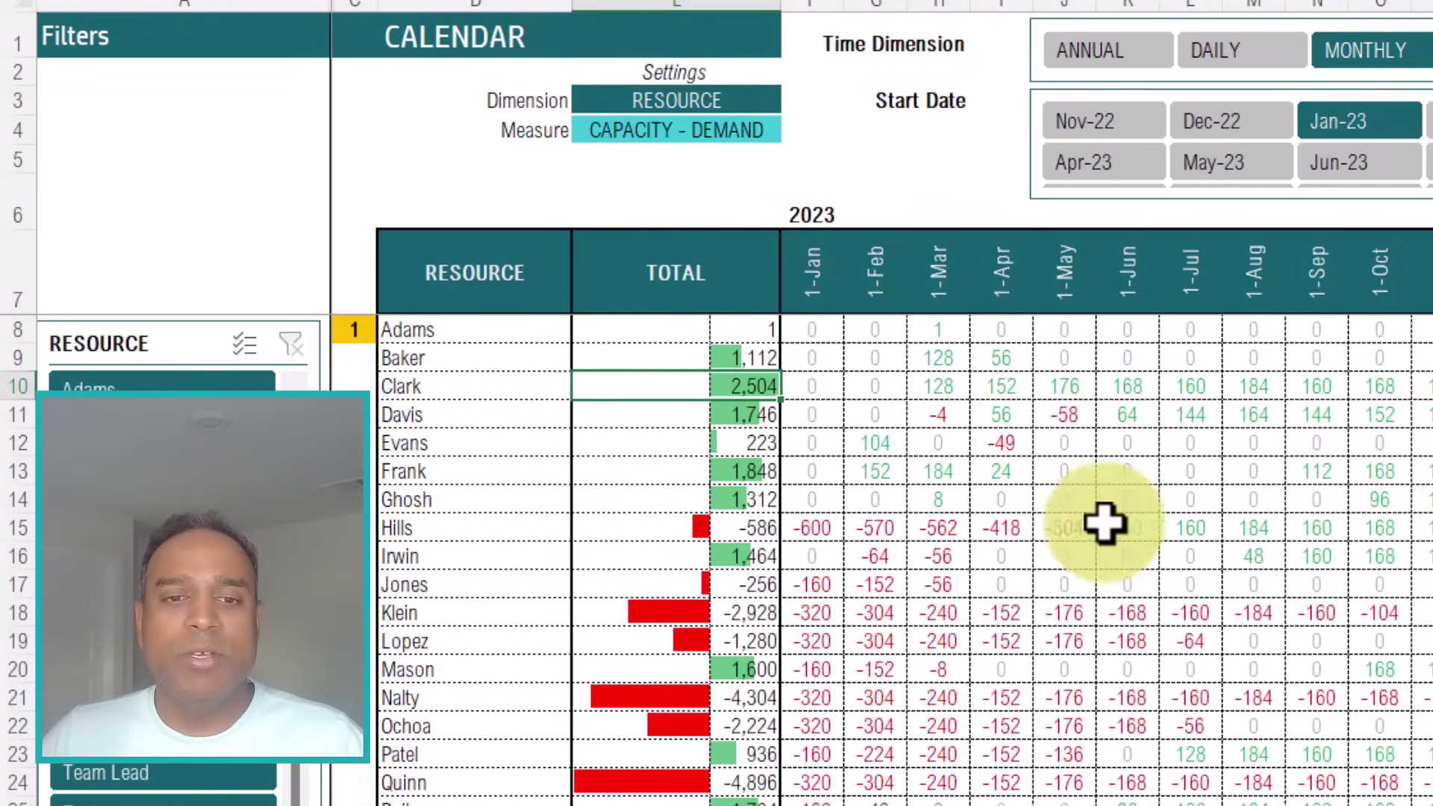
Switch the calendar measure to UTILIZATION %.
{"action": "left_click", "coordinate": [747, 130]}
{"action": "left_click", "coordinate": [792, 132]}
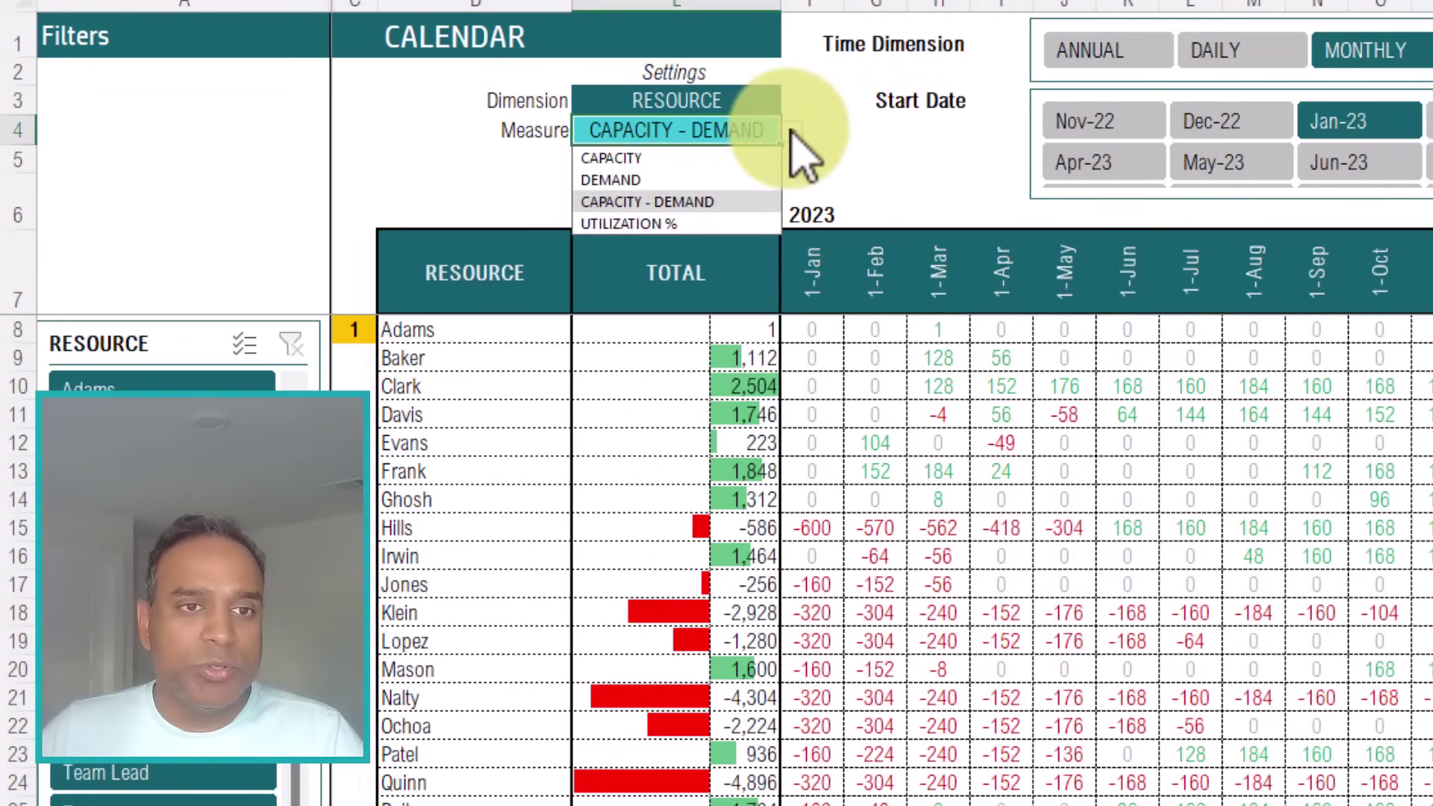
{"action": "left_click", "coordinate": [720, 224]}
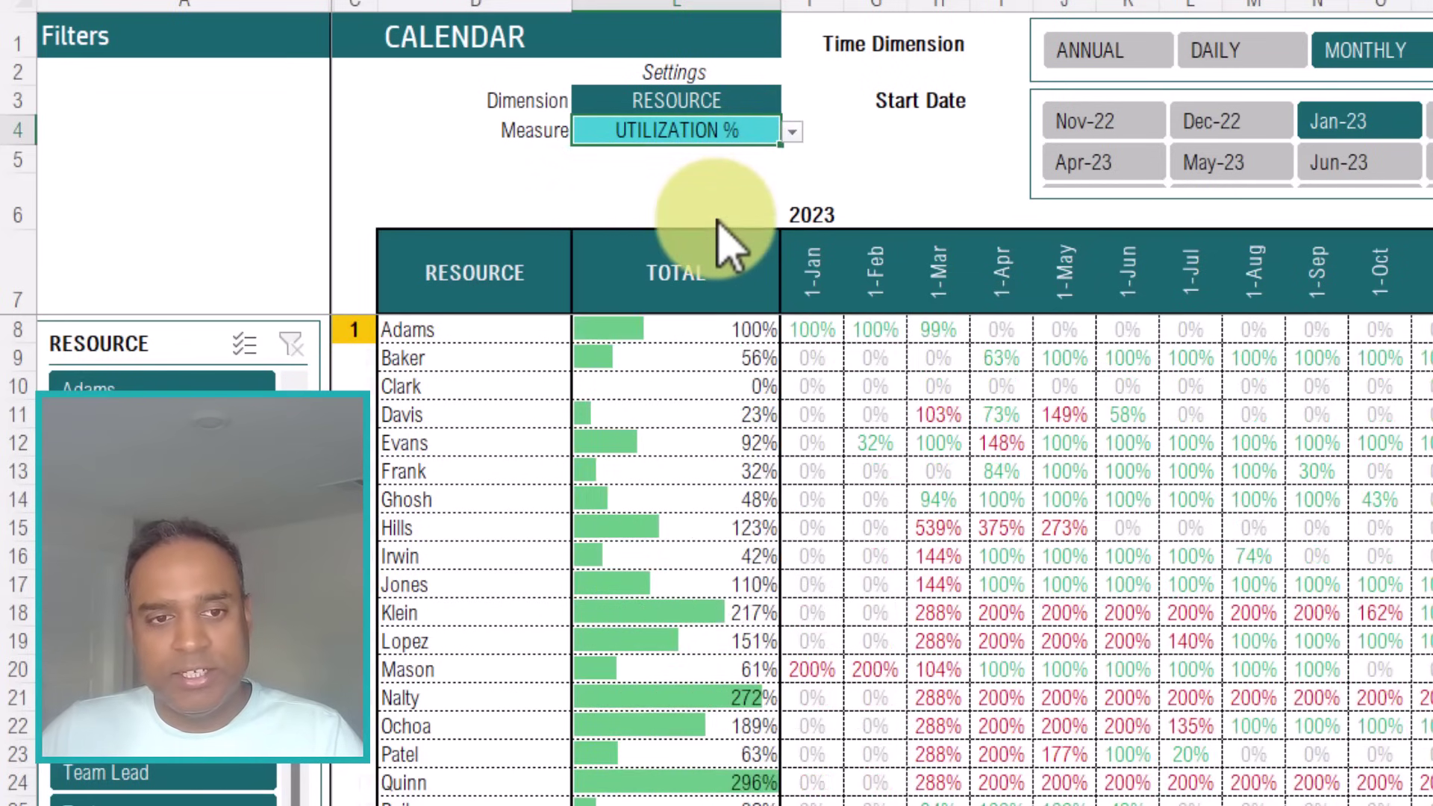
{"action": "scroll", "coordinate": [716, 508], "scroll_direction": "down", "scroll_amount": 2}
{"action": "left_click_drag", "start_coordinate": [440, 531], "coordinate": [706, 530]}
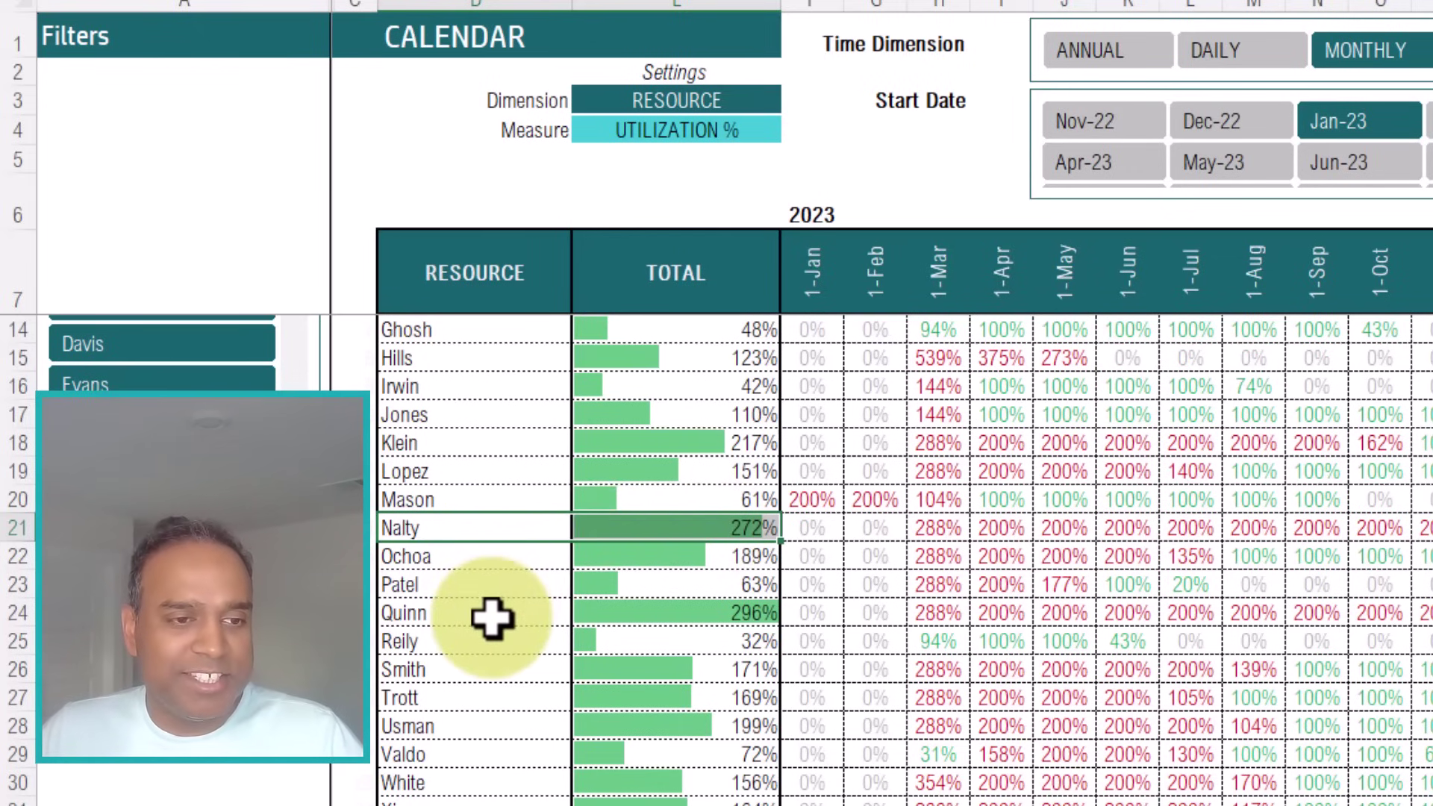
{"action": "left_click_drag", "start_coordinate": [489, 616], "coordinate": [639, 609]}
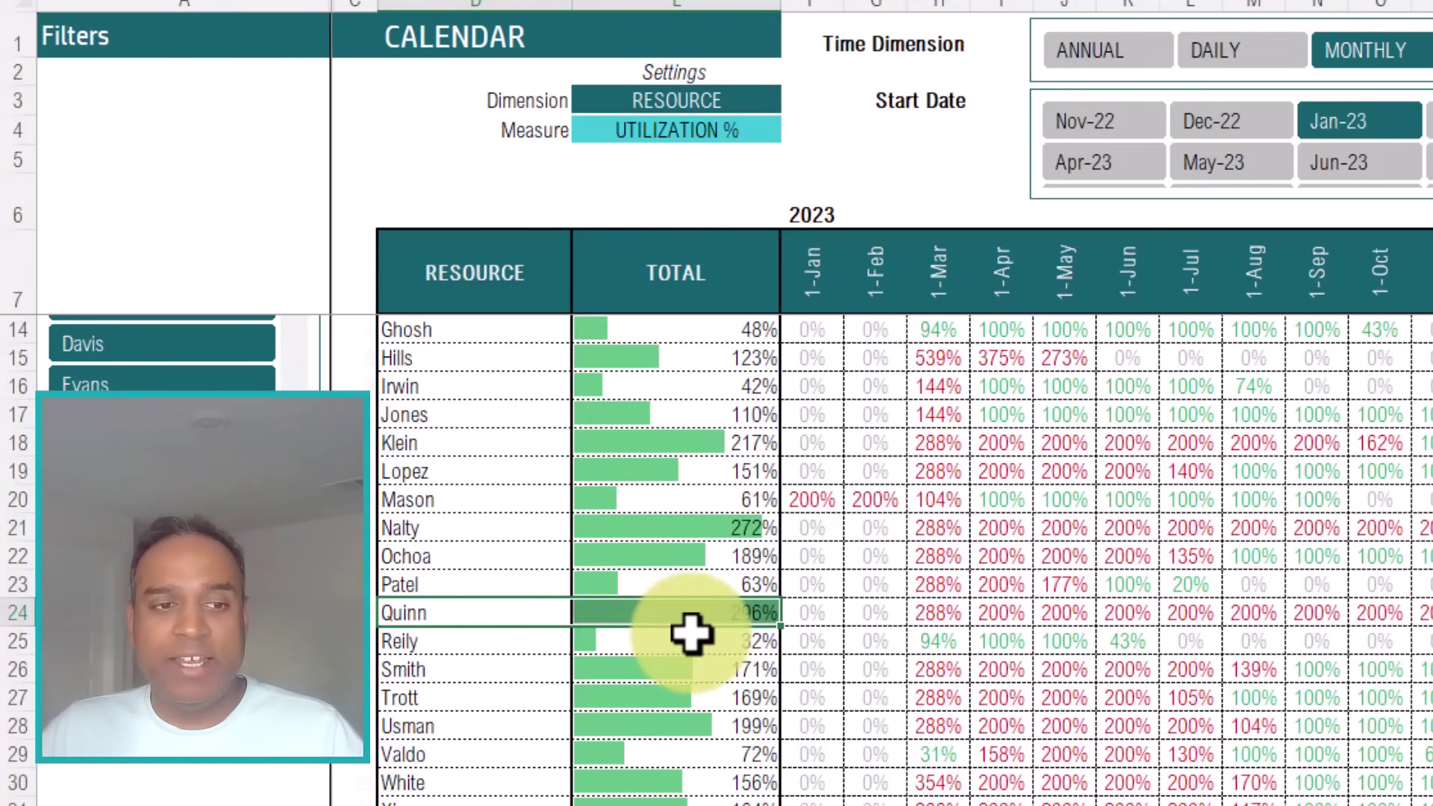
{"action": "scroll", "coordinate": [579, 607], "scroll_direction": "up", "scroll_amount": 2}
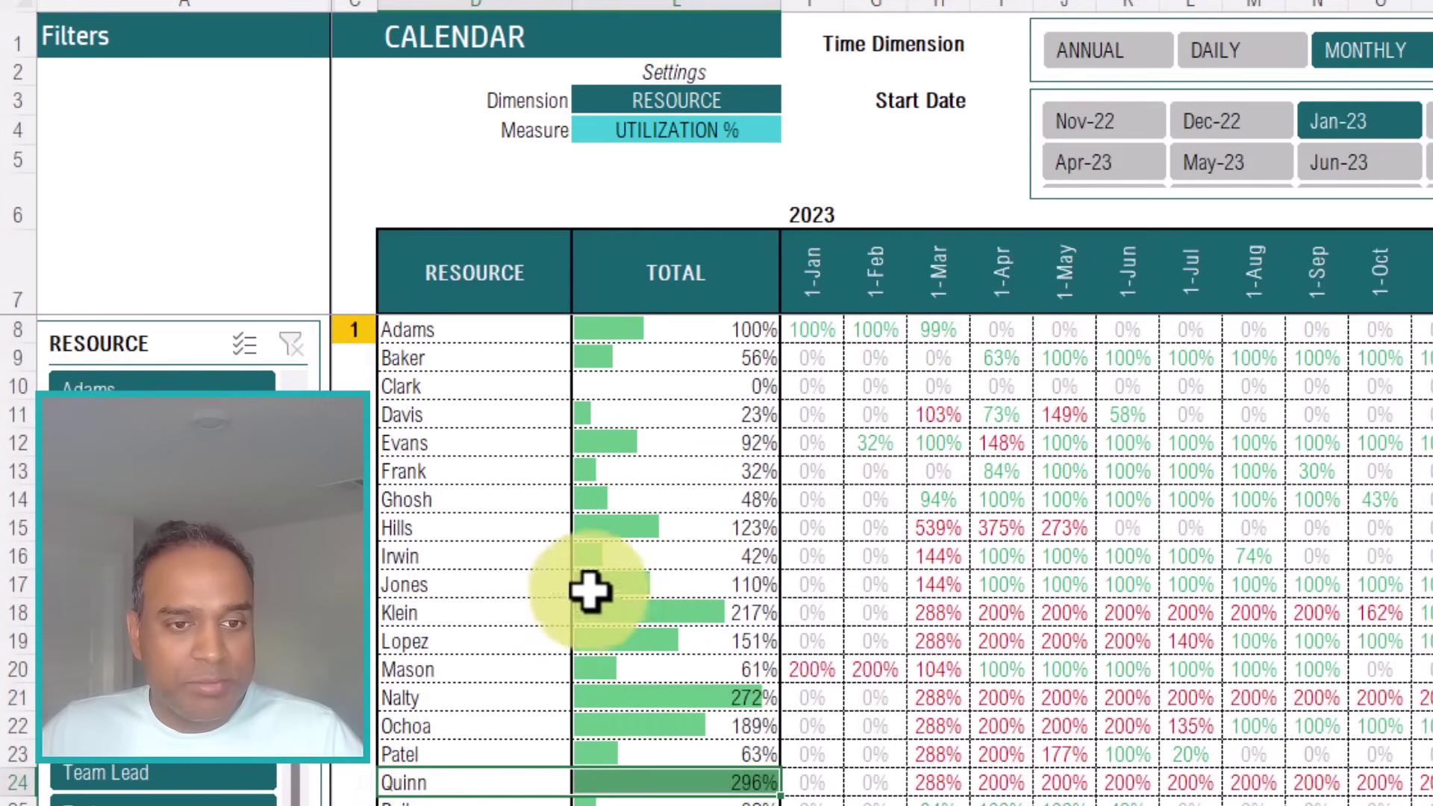
{"action": "left_click_drag", "start_coordinate": [535, 419], "coordinate": [647, 414]}
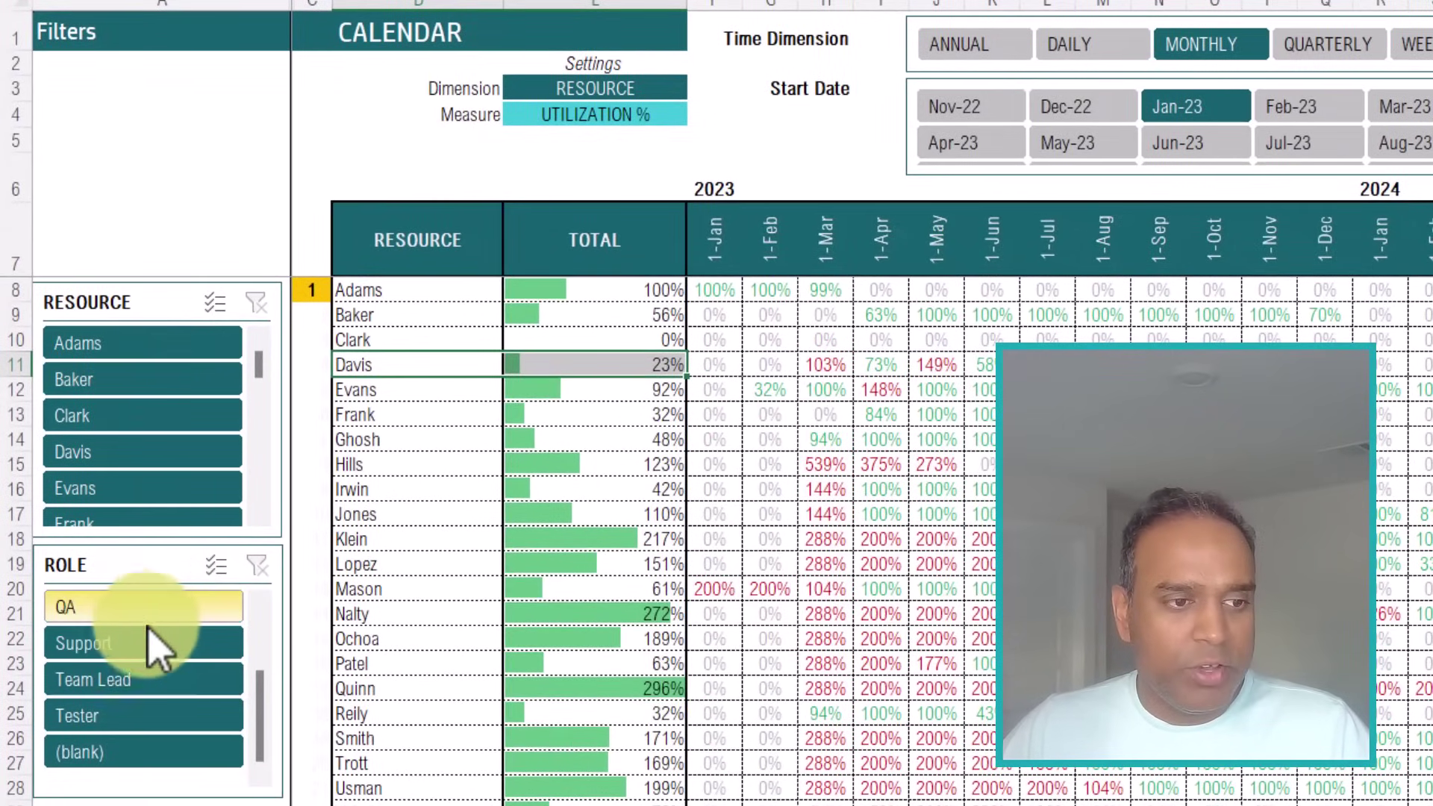
{"action": "left_click", "coordinate": [156, 647]}
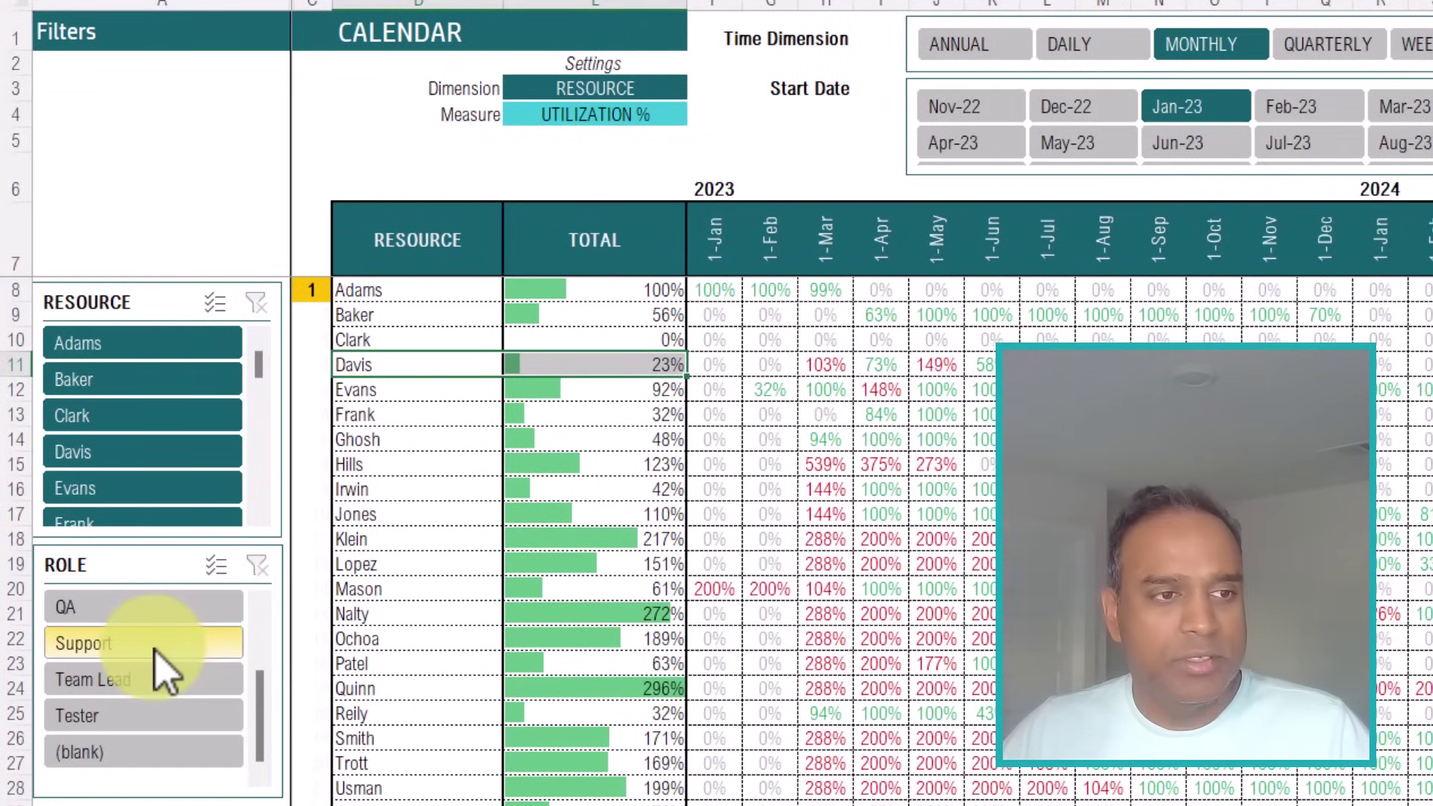
{"action": "left_click", "coordinate": [159, 681]}
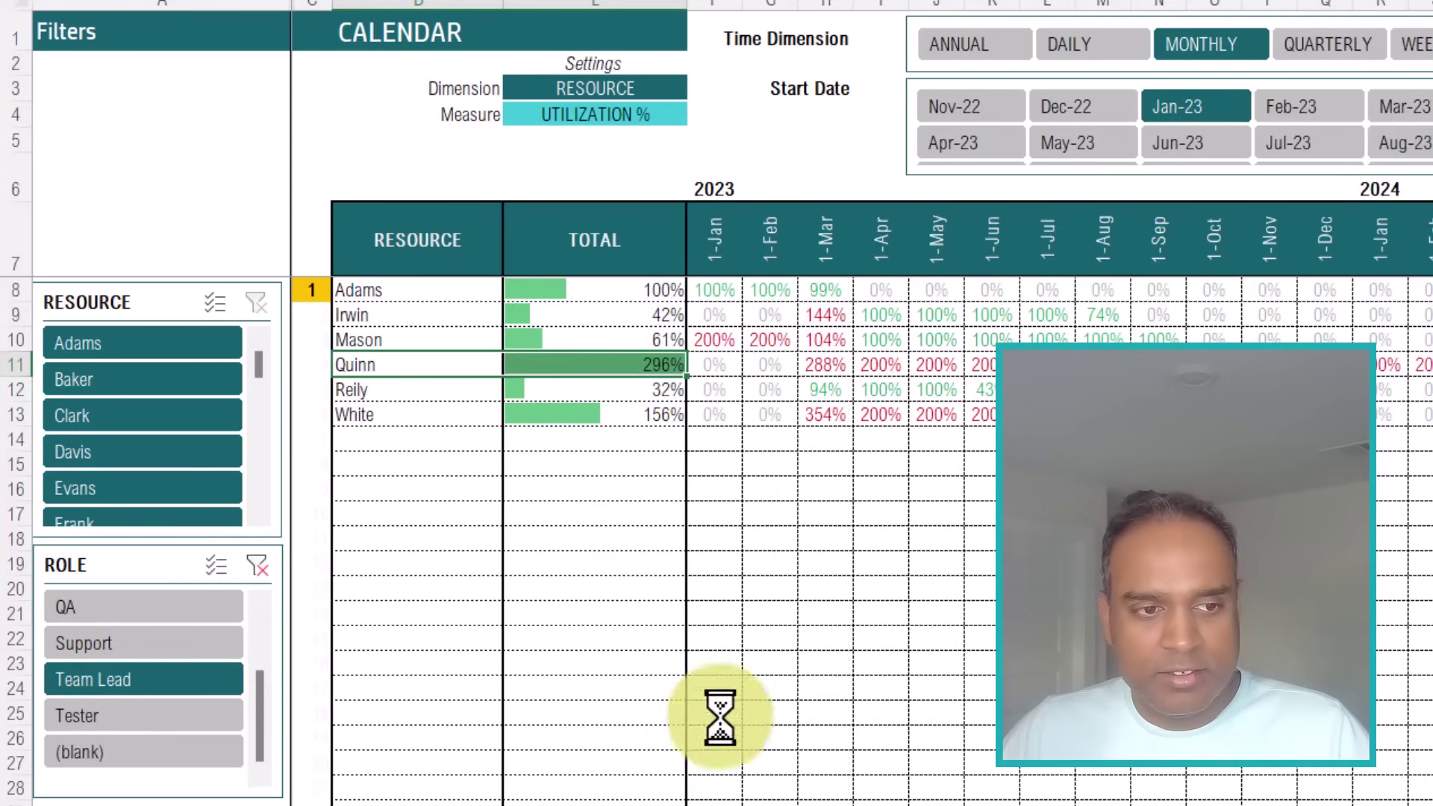
{"action": "key", "text": "alt+c"}
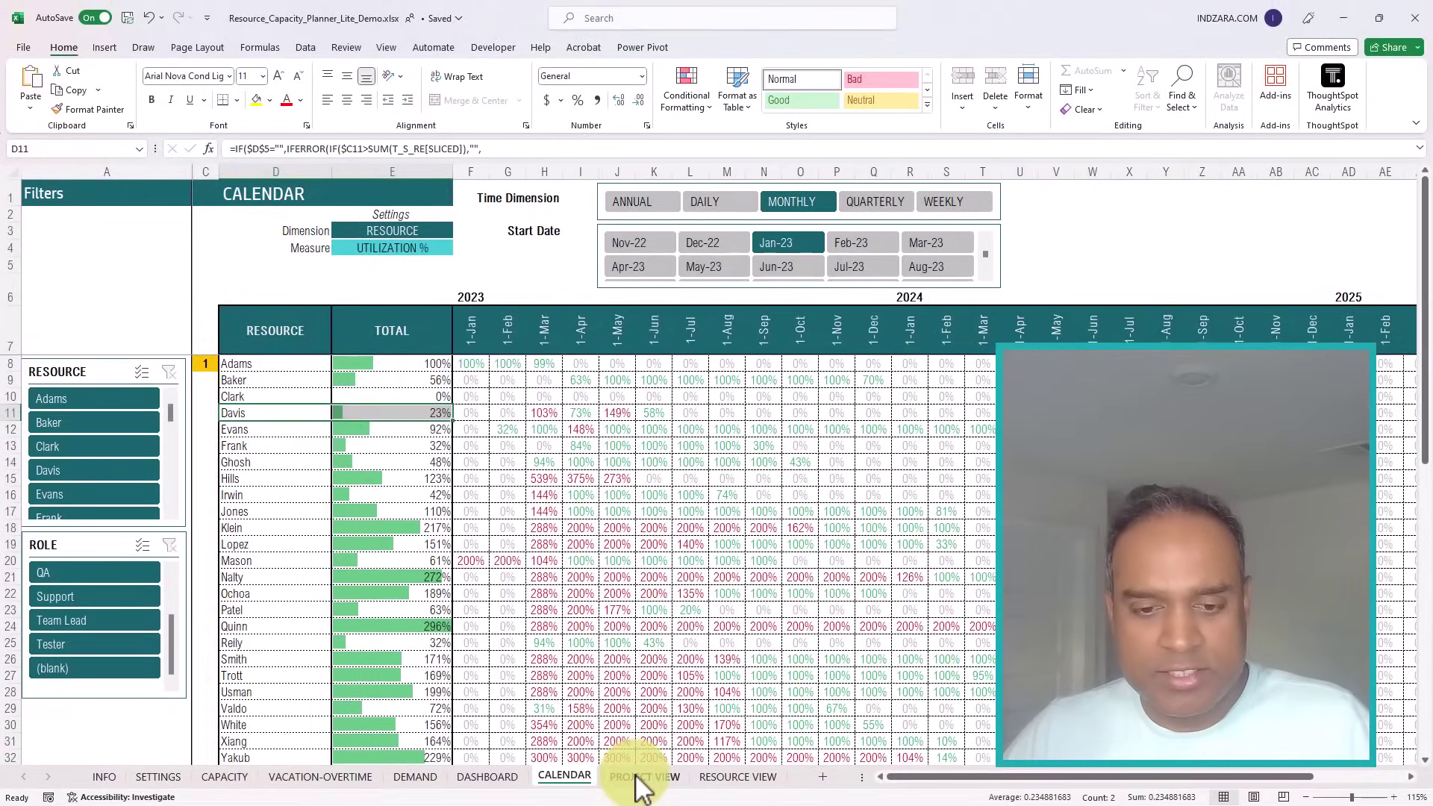
On the PROJECT VIEW sheet, select the Mentee to Mentor project and its resources Adams and Yakub.
{"action": "left_click", "coordinate": [639, 780]}
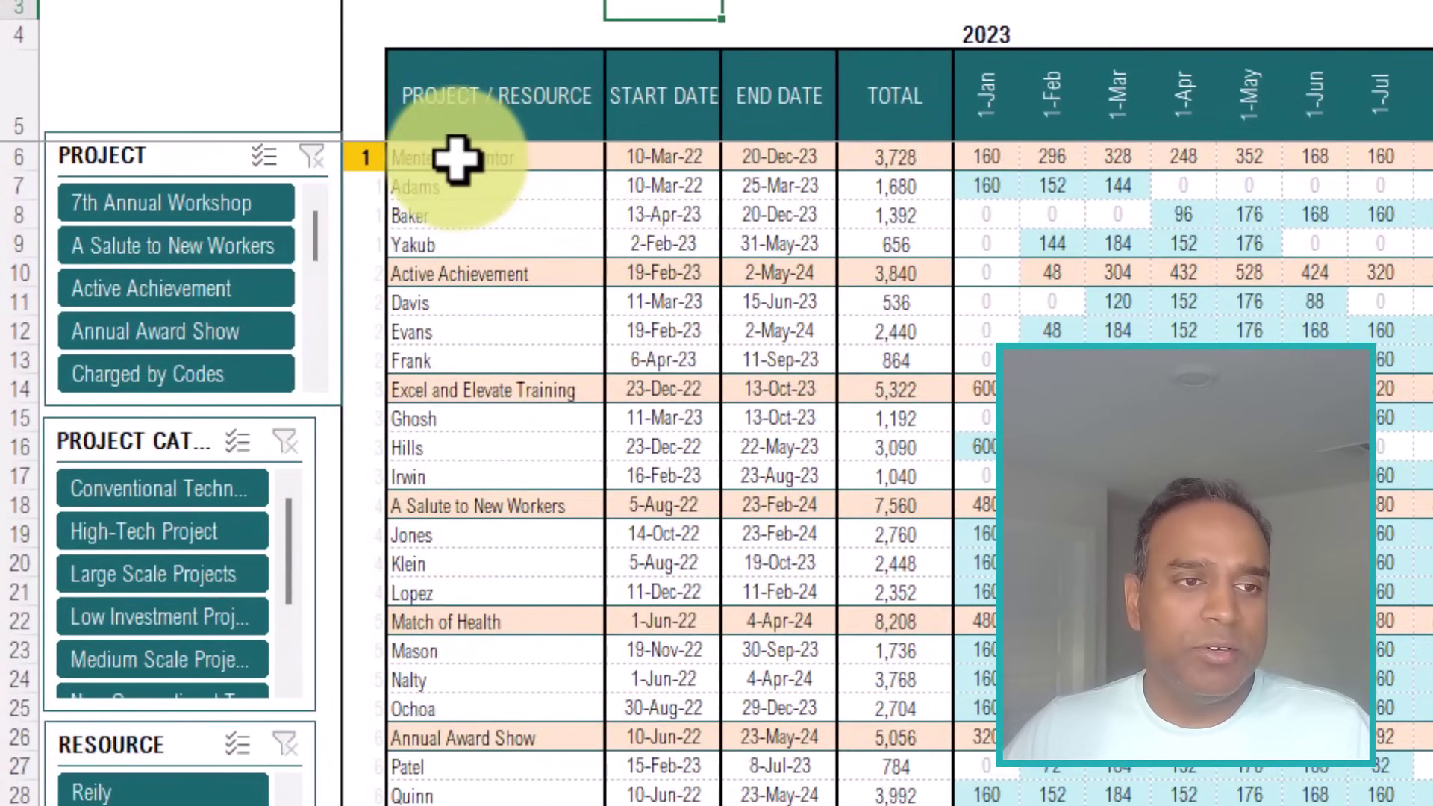
{"action": "left_click", "coordinate": [457, 159]}
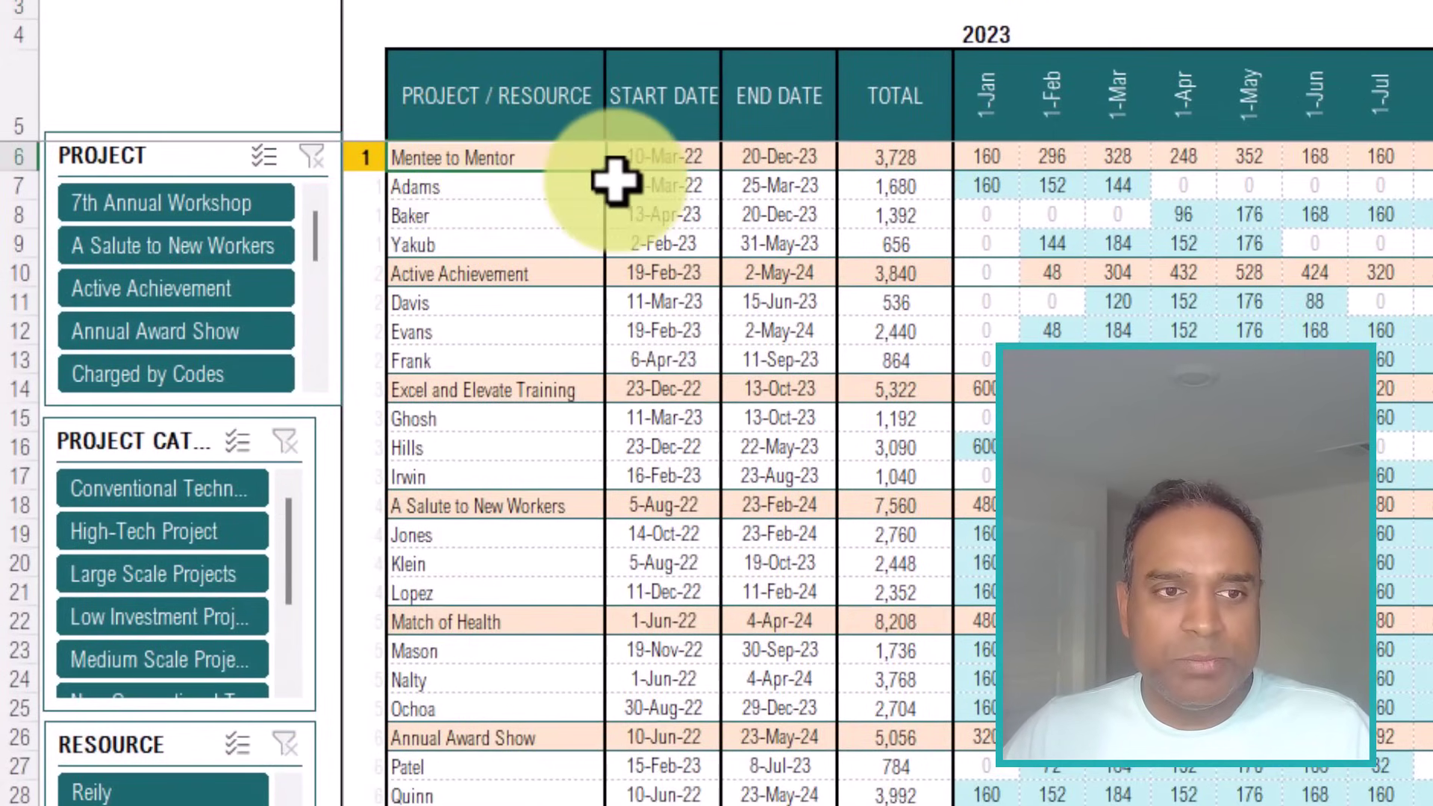
{"action": "left_click", "coordinate": [512, 185]}
{"action": "left_click", "coordinate": [523, 217]}
{"action": "left_click", "coordinate": [515, 248]}
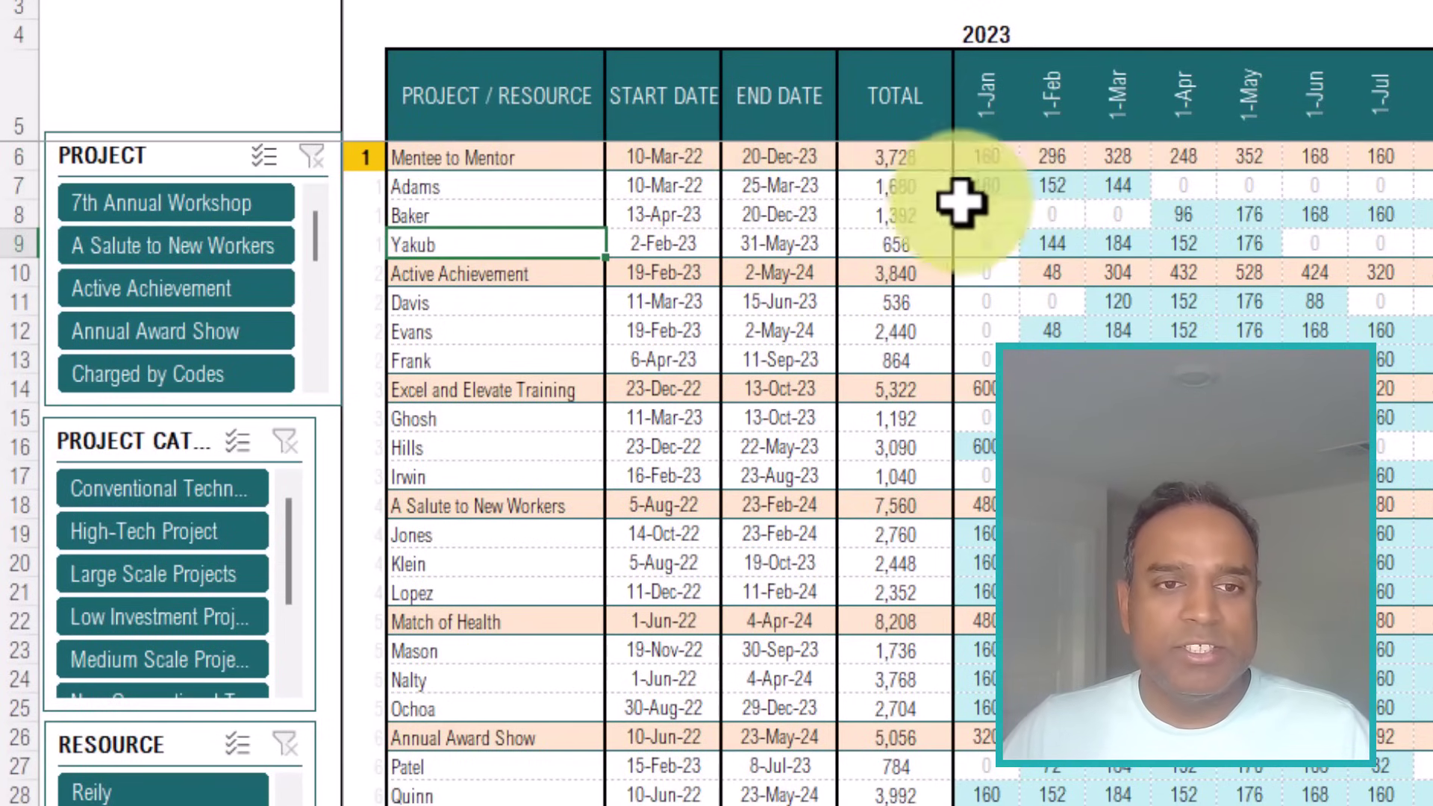
Inspect the project's January hours and Adams's and Yakub's monthly hours, including Yakub's 144.
{"action": "left_click", "coordinate": [987, 161]}
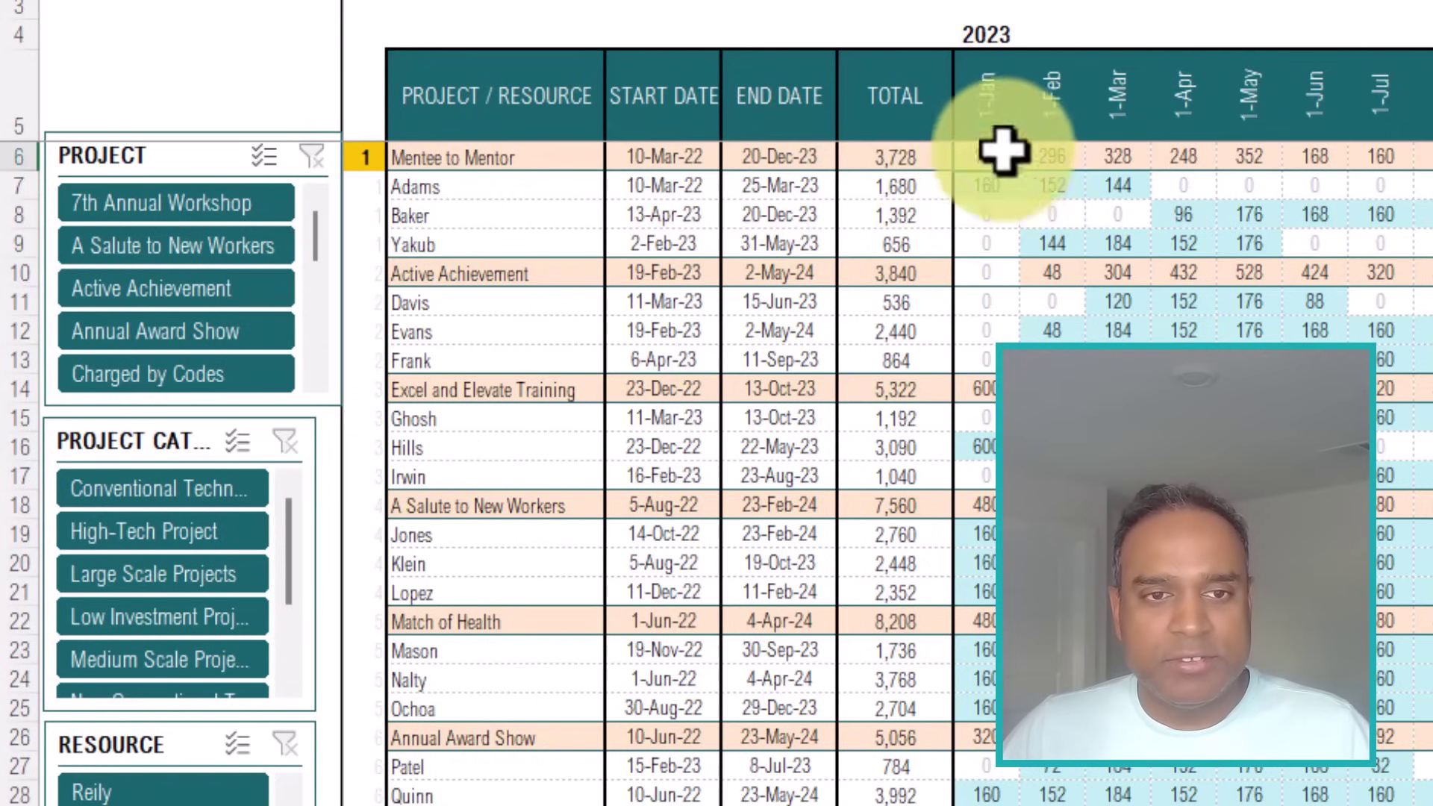
{"action": "left_click", "coordinate": [1004, 191]}
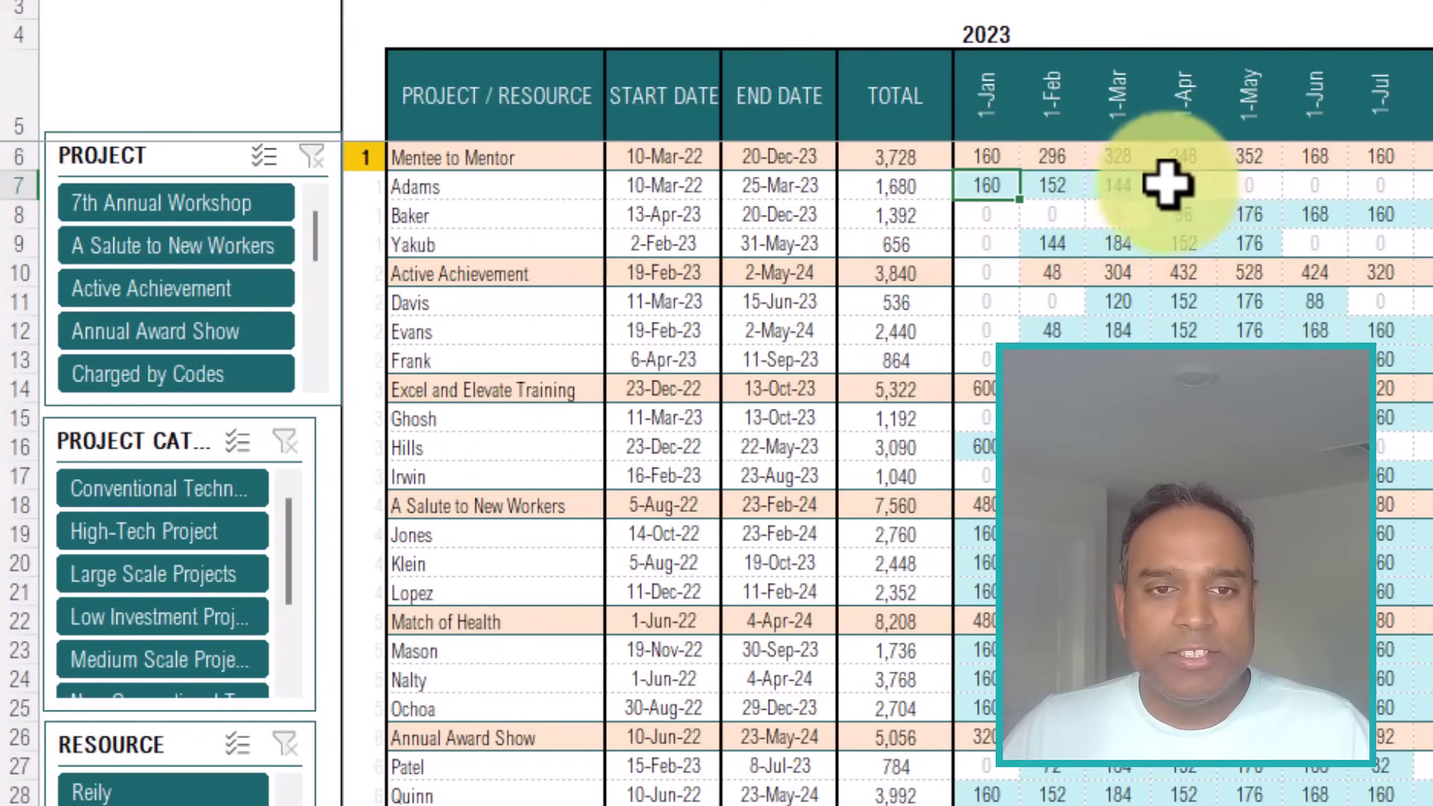
{"action": "left_click", "coordinate": [1069, 188]}
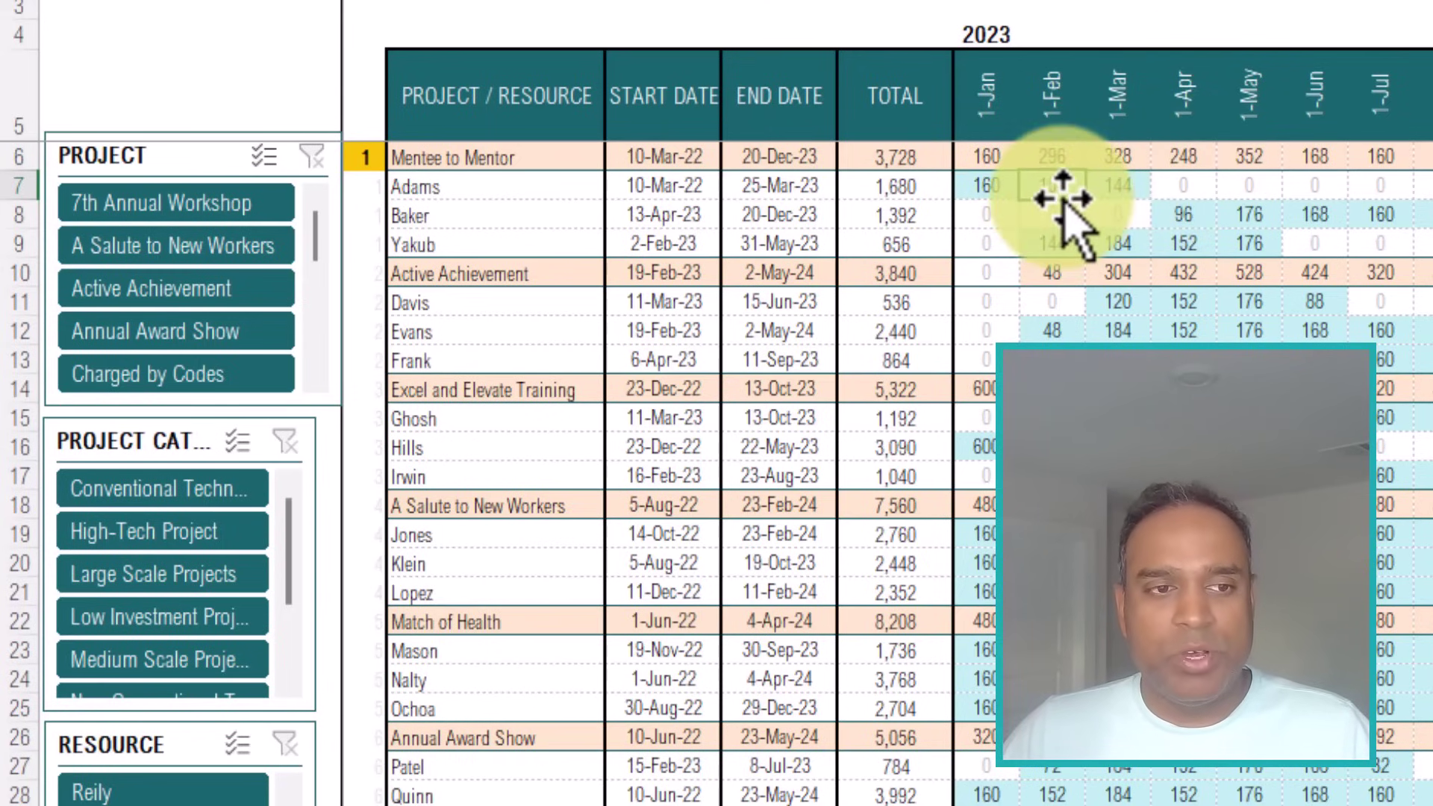
{"action": "left_click", "coordinate": [1055, 237]}
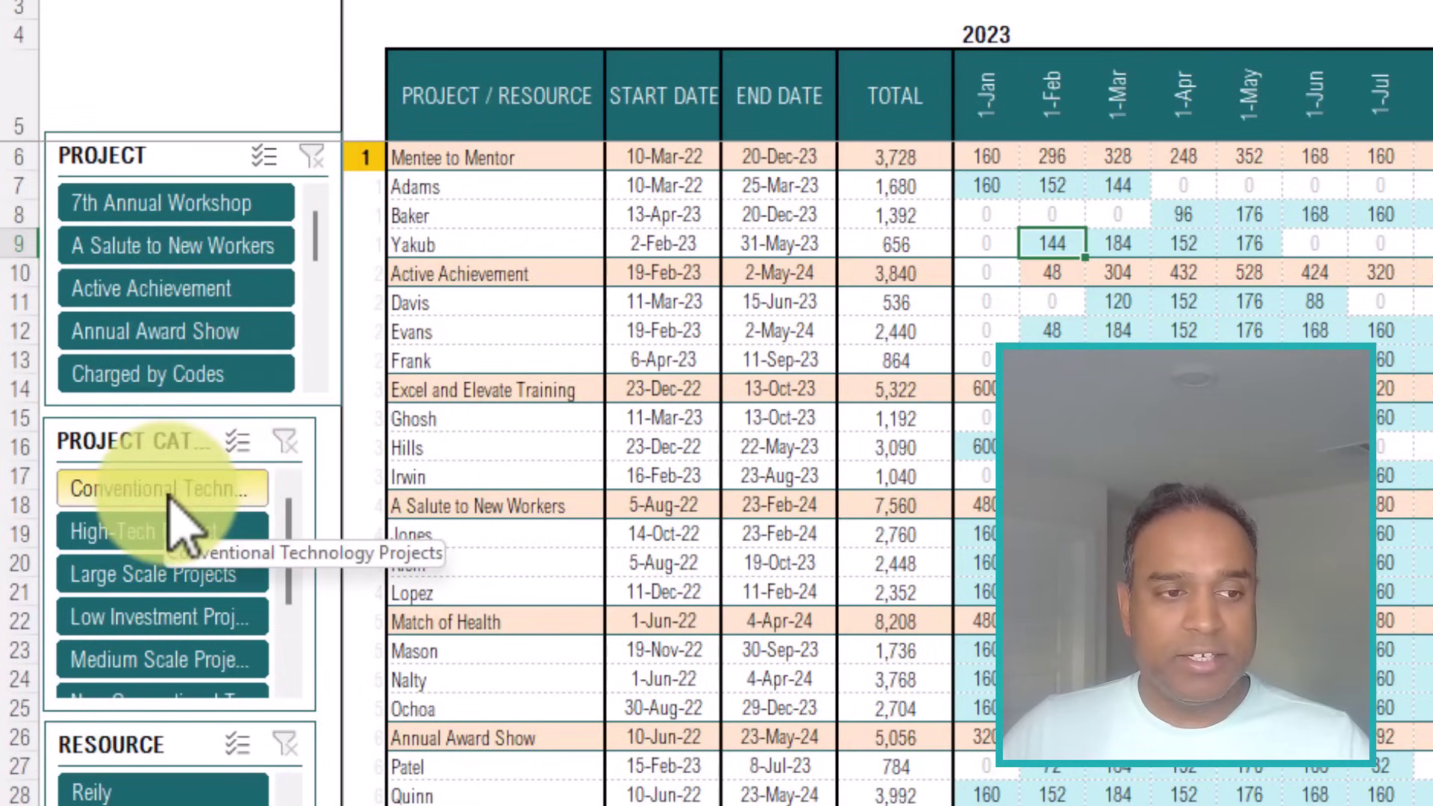
{"action": "left_click", "coordinate": [159, 543]}
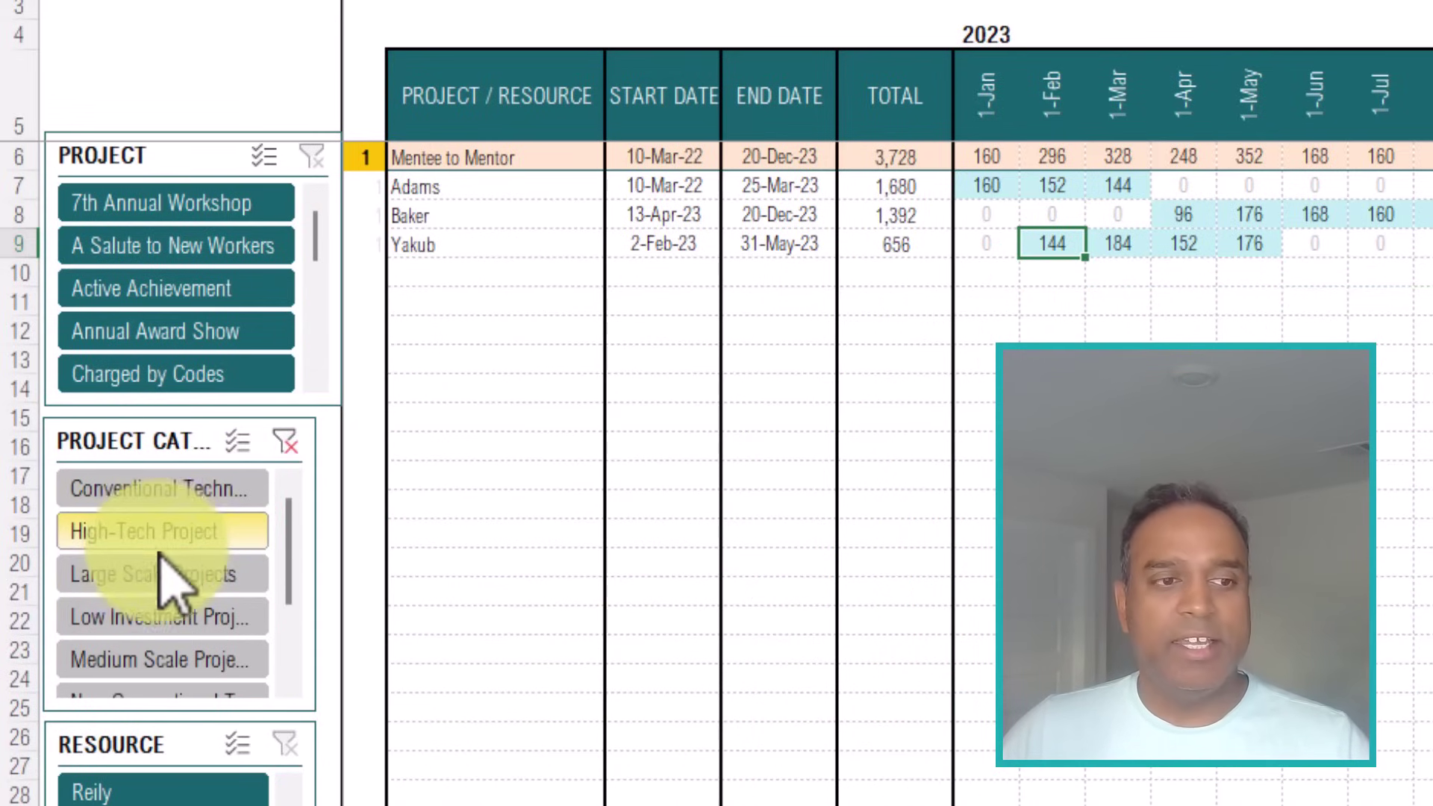
{"action": "left_click", "coordinate": [171, 582]}
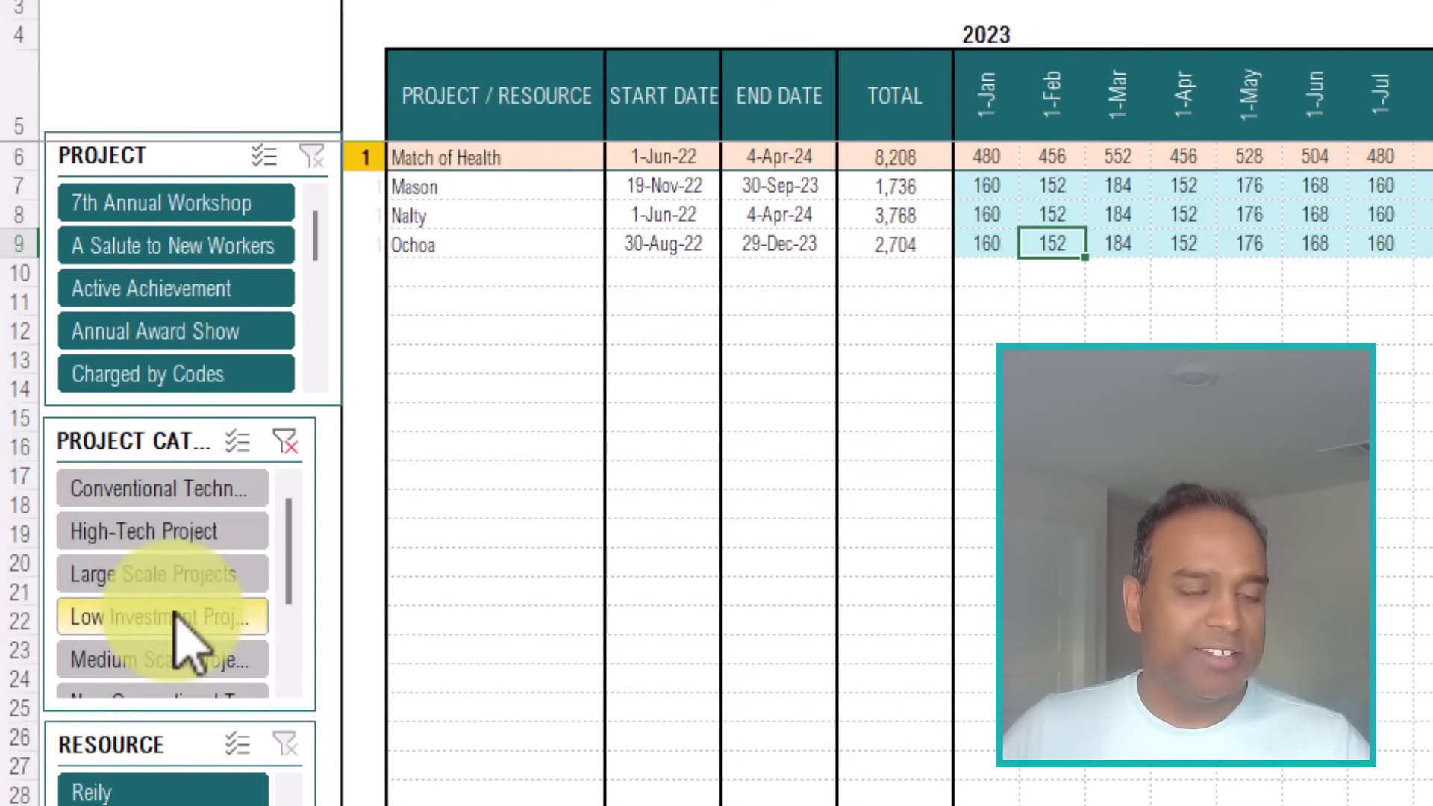
{"action": "left_click", "coordinate": [168, 661]}
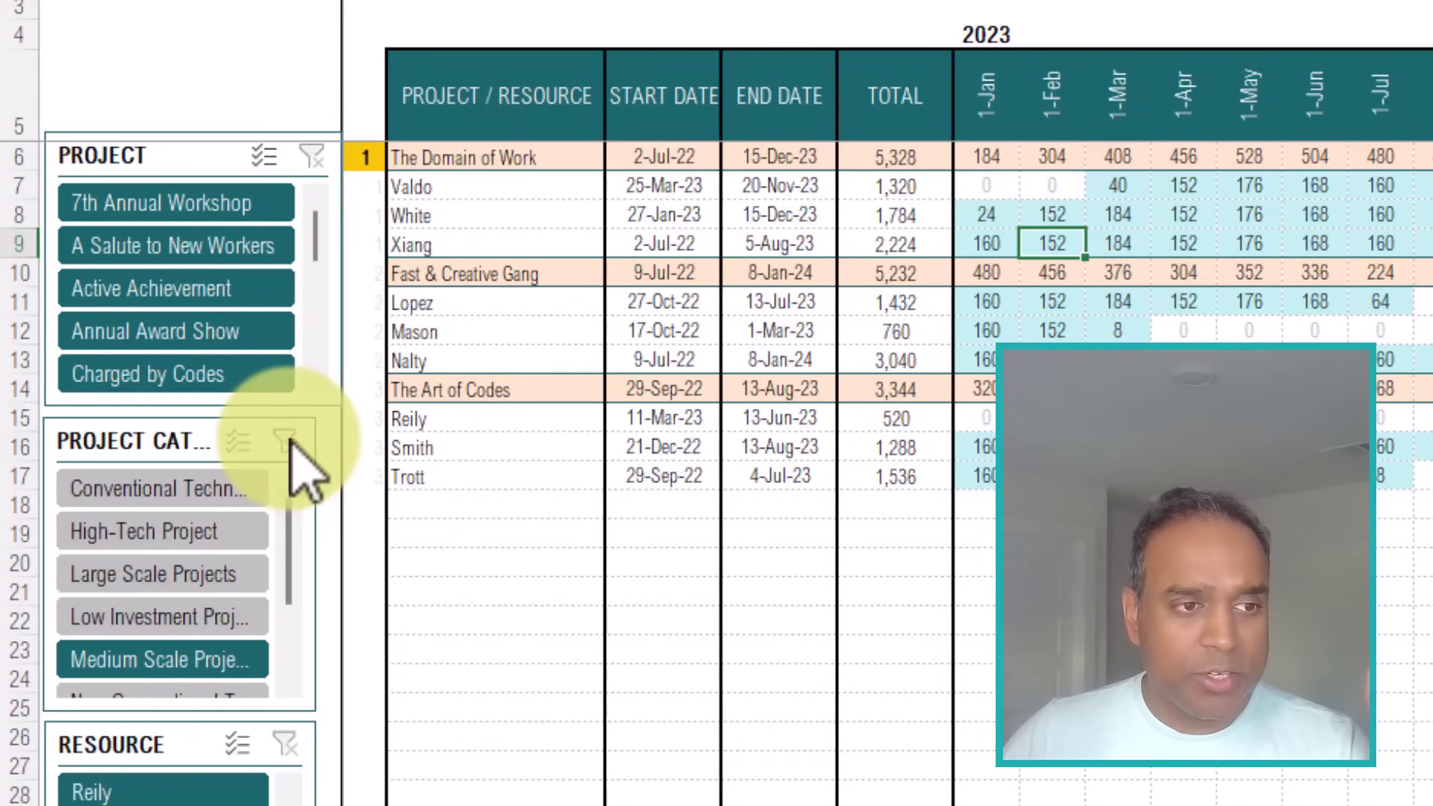
{"action": "left_click", "coordinate": [286, 442]}
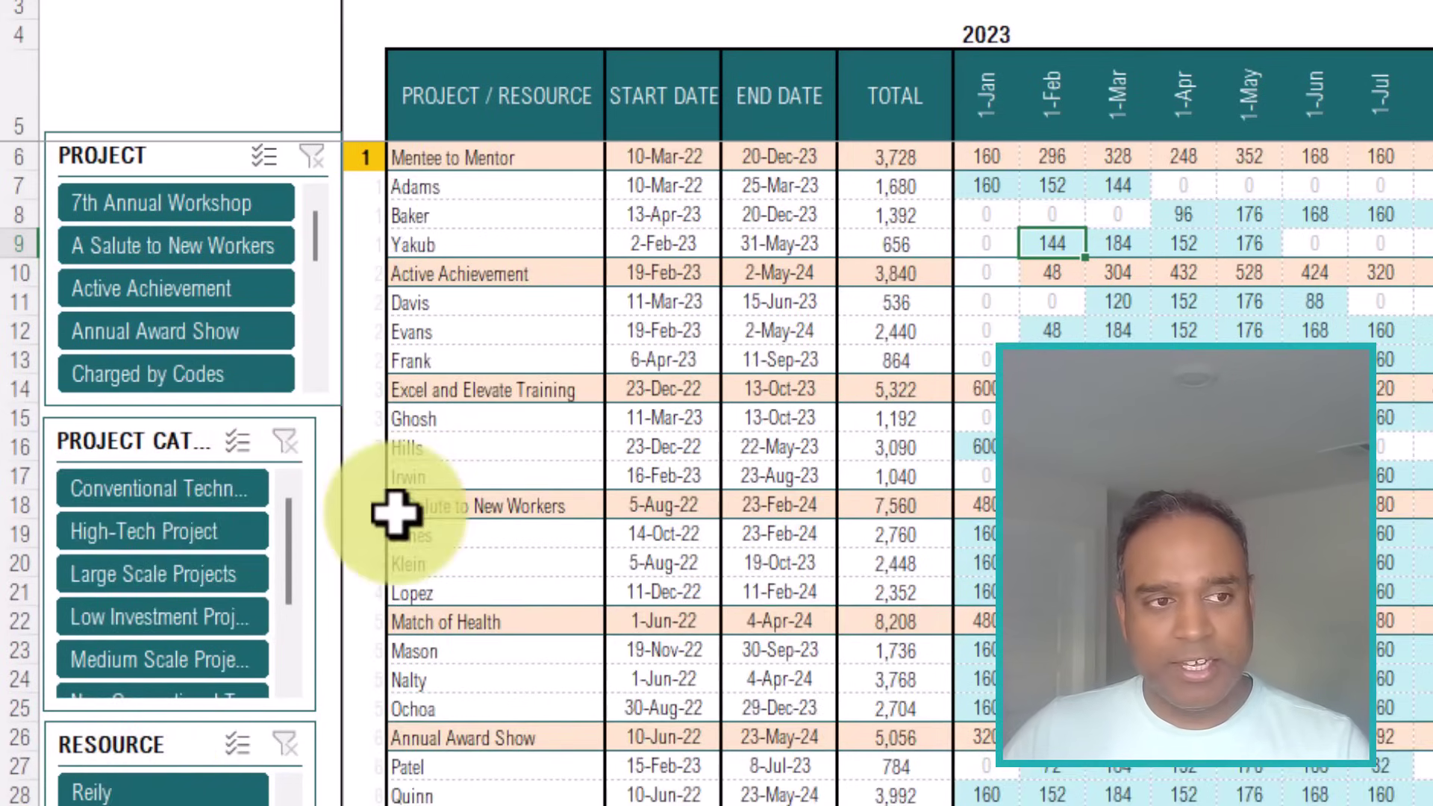
{"action": "scroll", "coordinate": [394, 512], "scroll_direction": "down", "scroll_amount": 3}
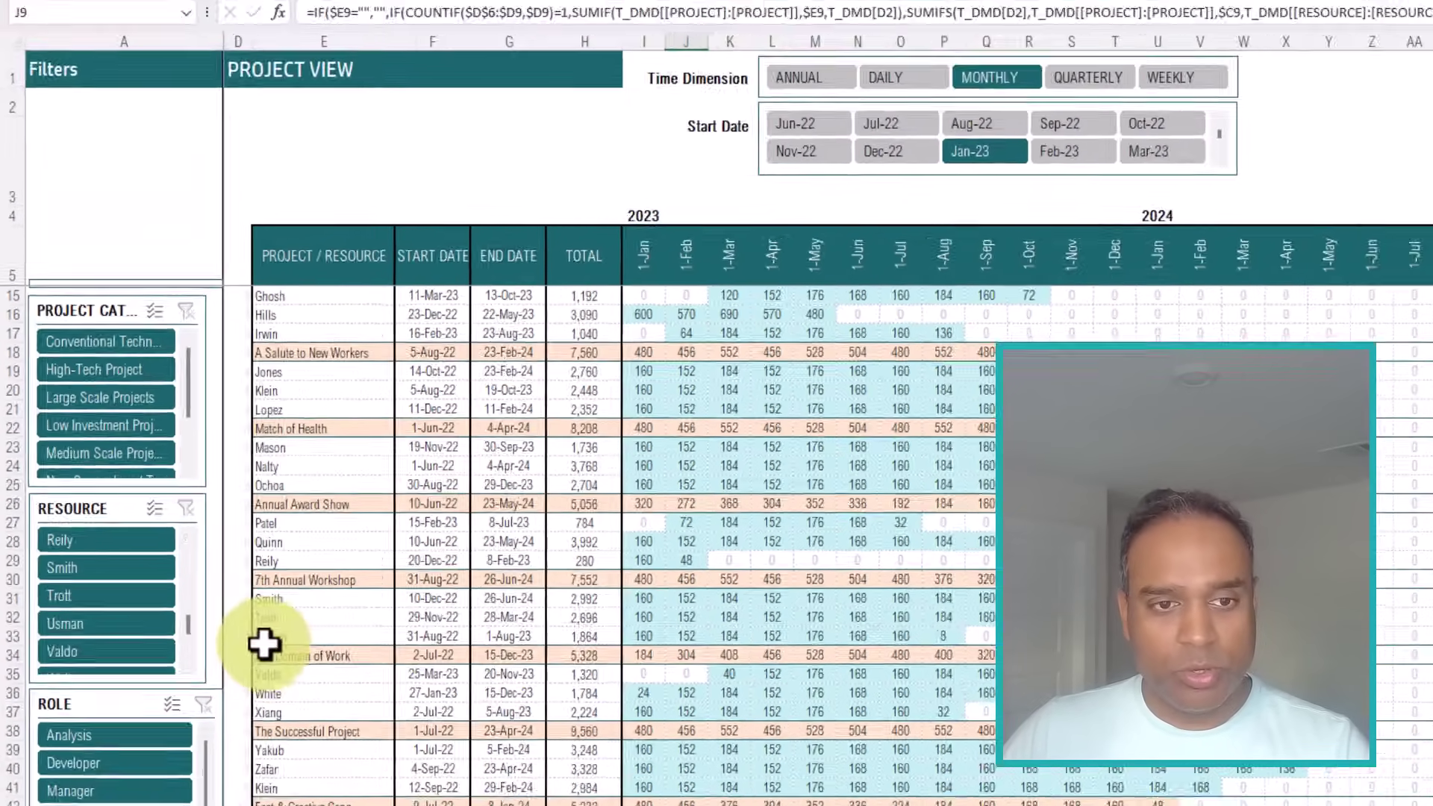
{"action": "scroll", "coordinate": [265, 643], "scroll_direction": "up", "scroll_amount": 3}
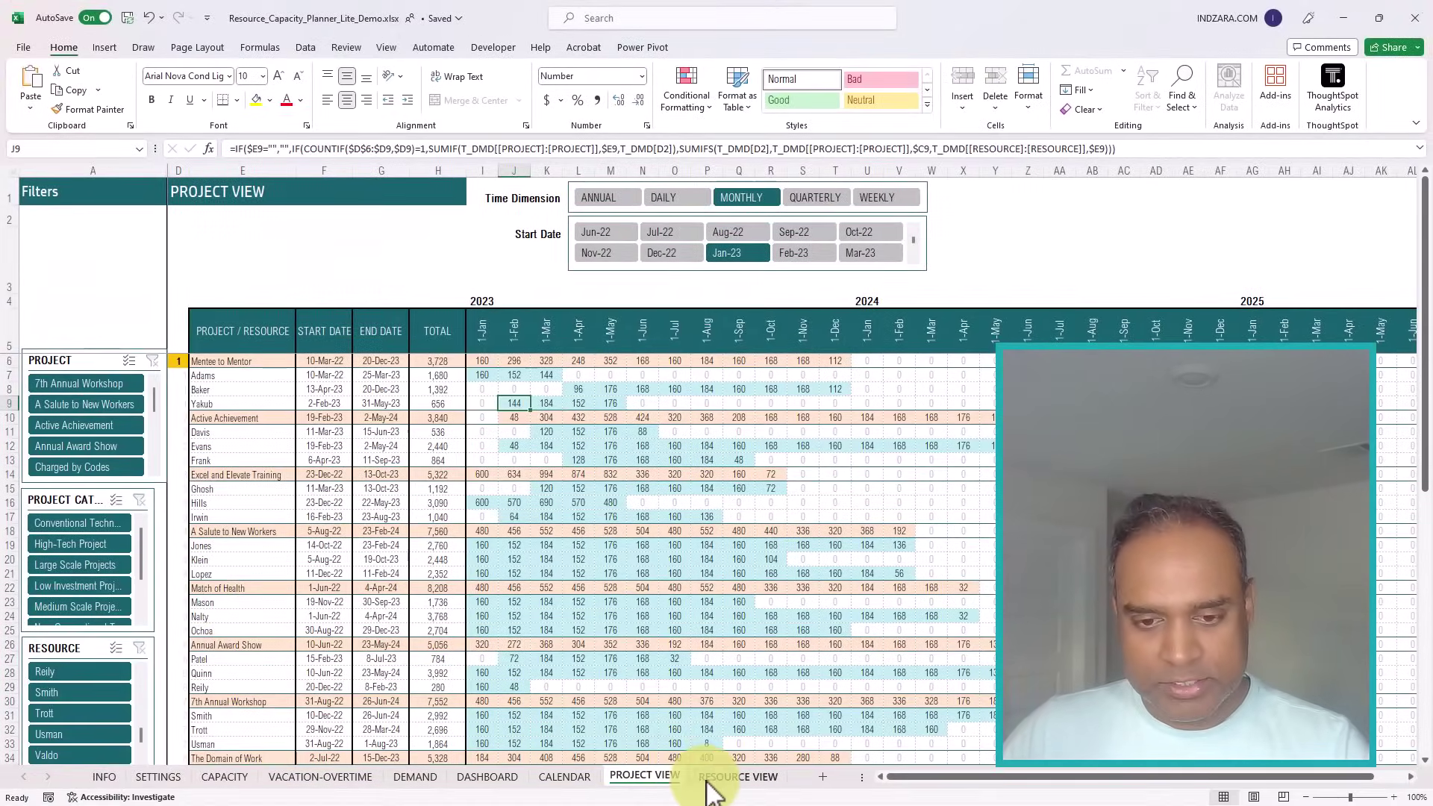
On the RESOURCE VIEW sheet, inspect the Lopez row and its 64 July hours.
{"action": "left_click", "coordinate": [717, 777]}
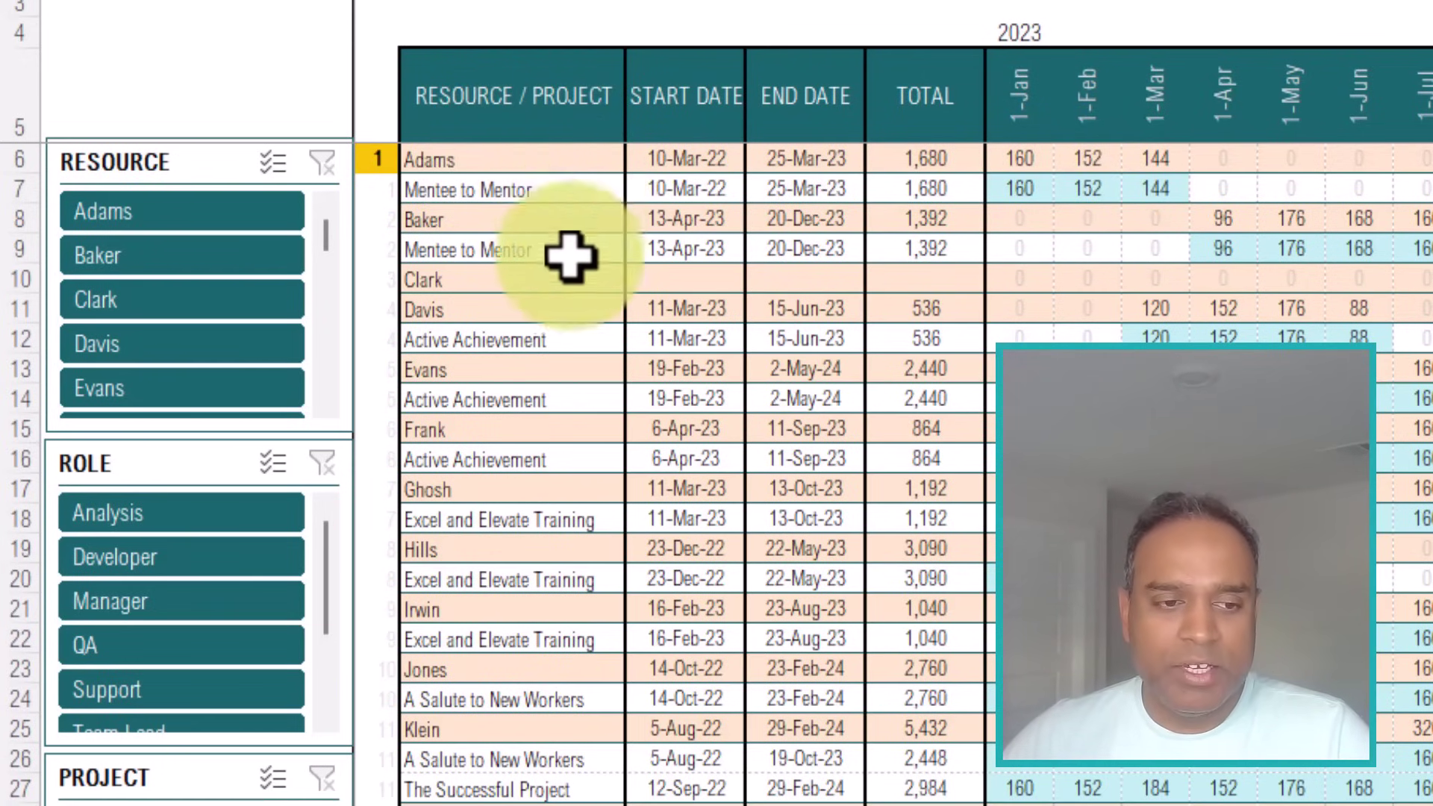
{"action": "scroll", "coordinate": [586, 572], "scroll_direction": "down", "scroll_amount": 3}
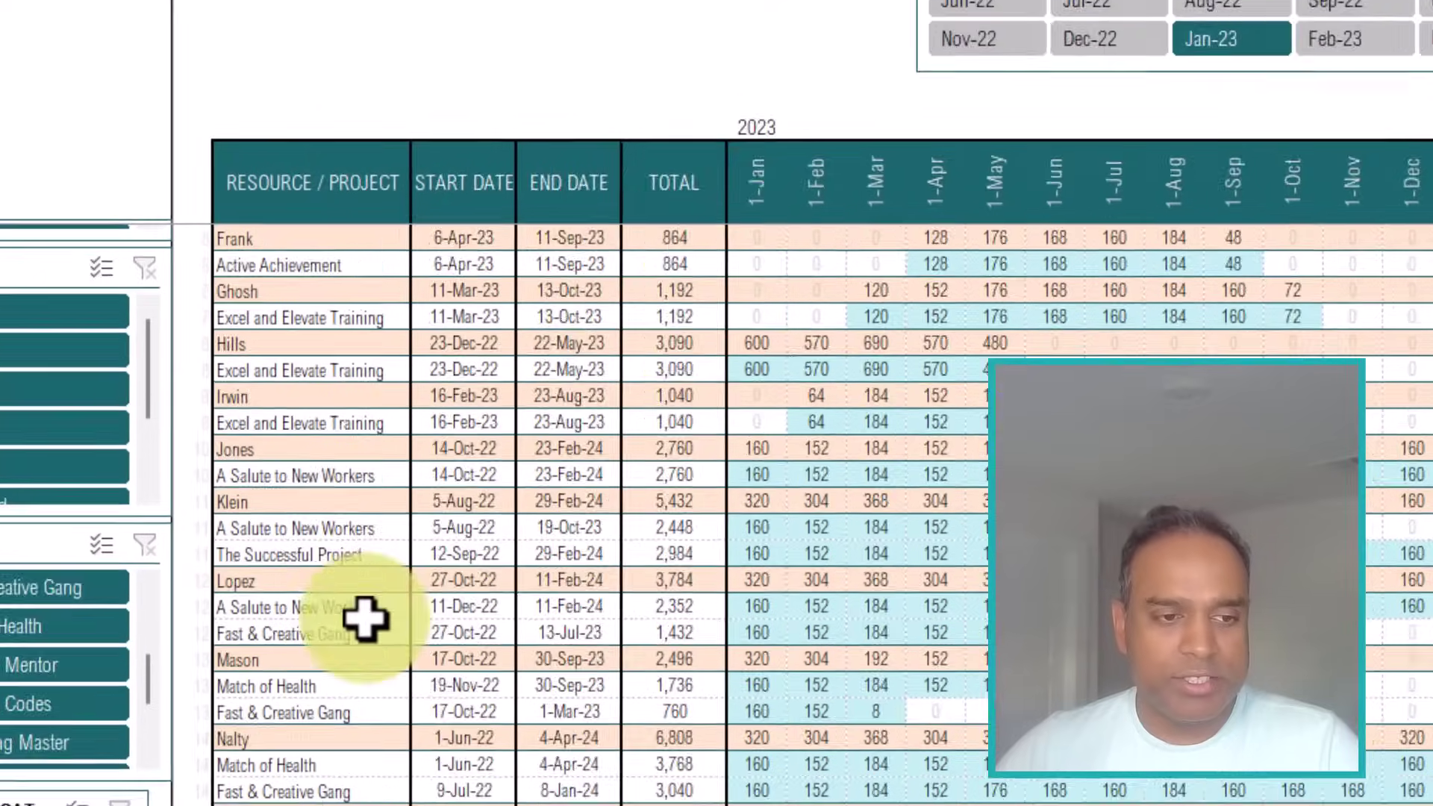
{"action": "left_click", "coordinate": [278, 581]}
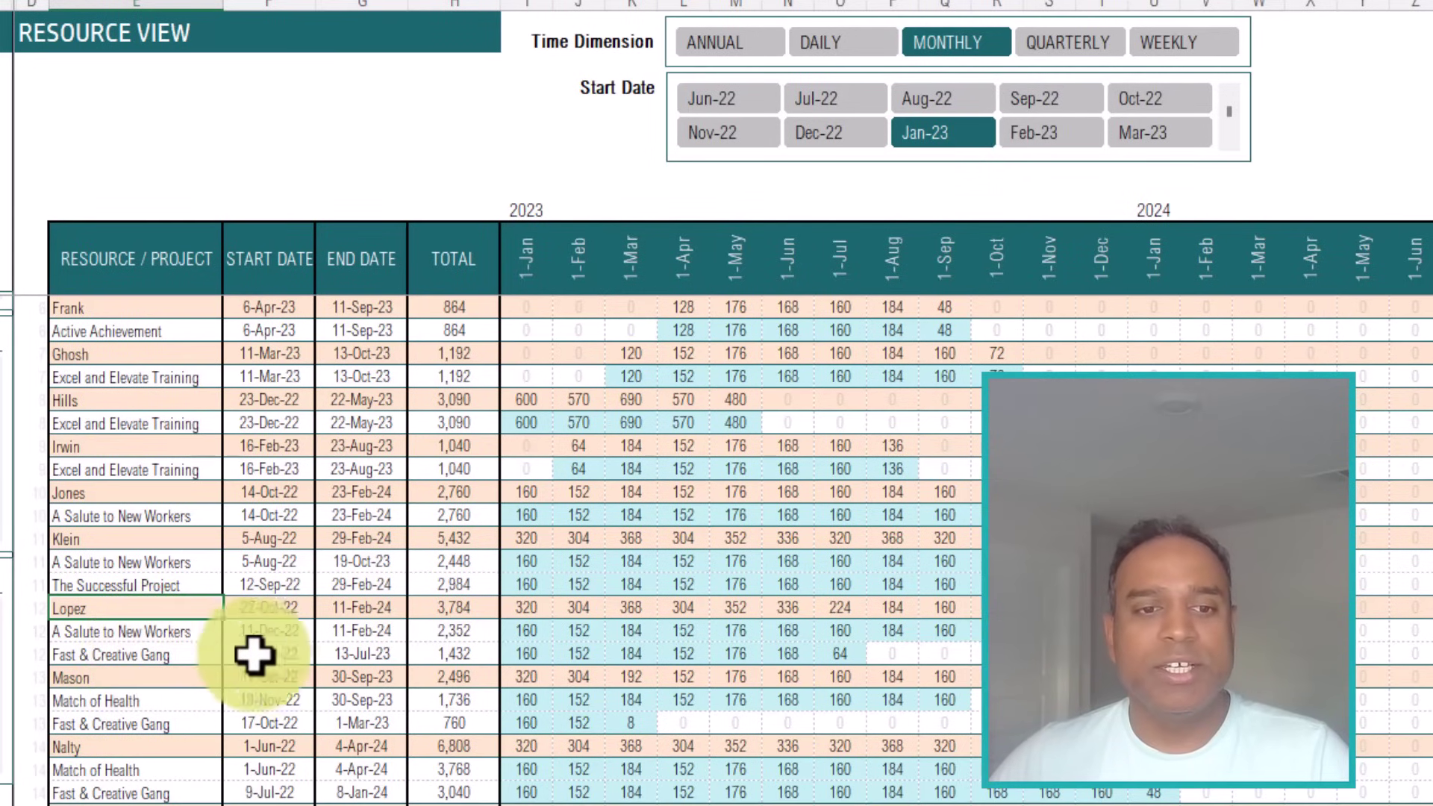
{"action": "left_click", "coordinate": [532, 637]}
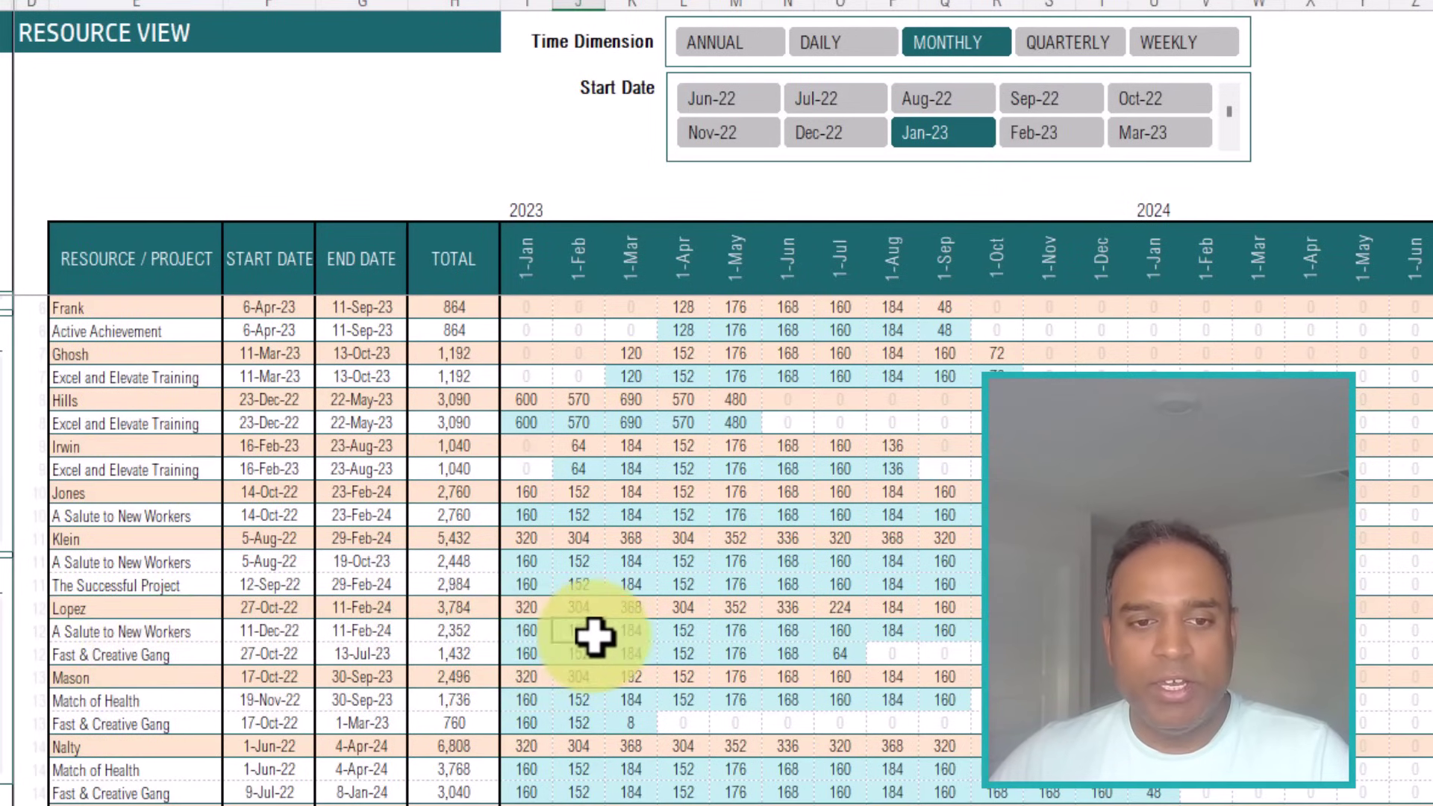
{"action": "left_click", "coordinate": [840, 654]}
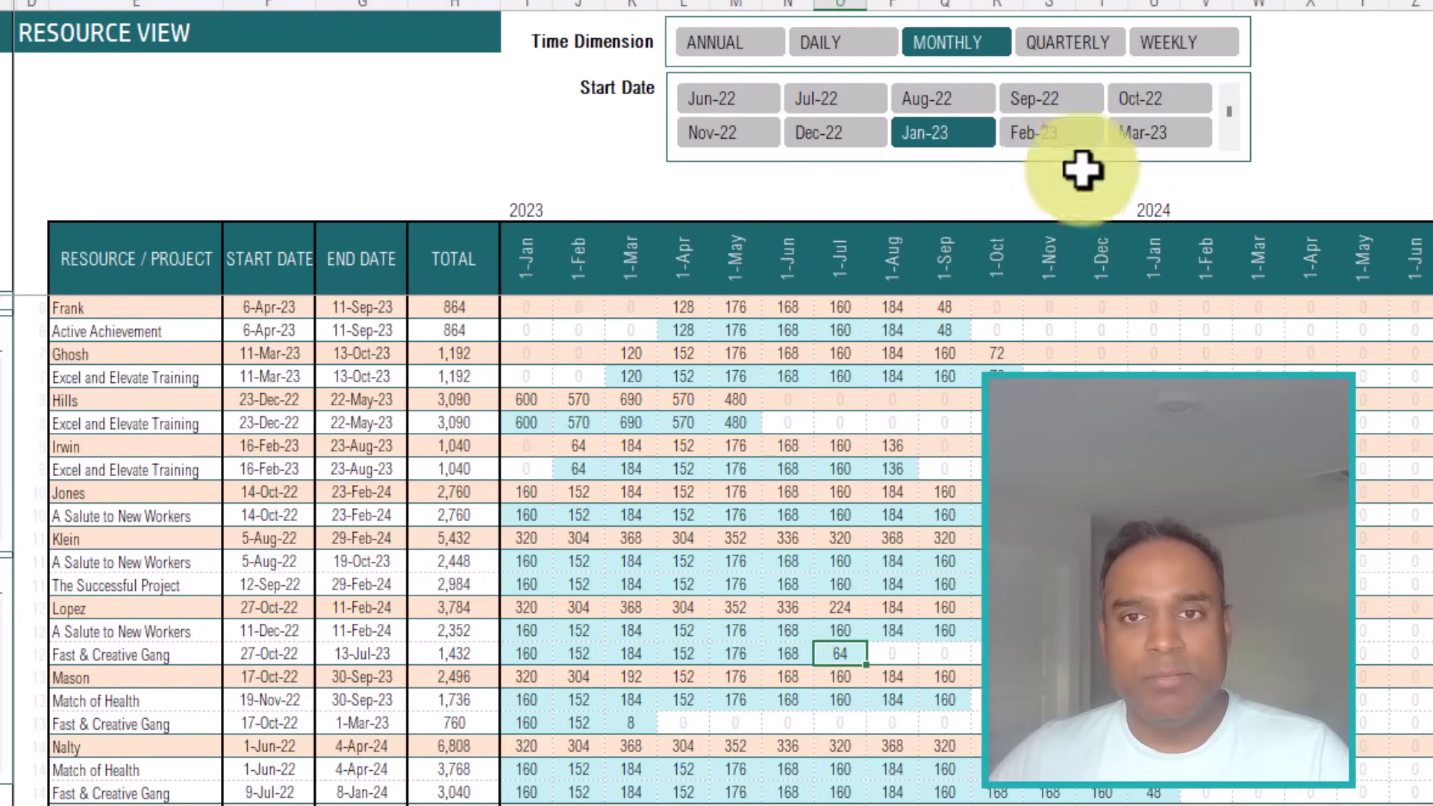
Set the Resource View's Time Dimension slicer to WEEKLY, showing weekly hours from 1-Jan 2023 onward.
{"action": "left_click", "coordinate": [1162, 45]}
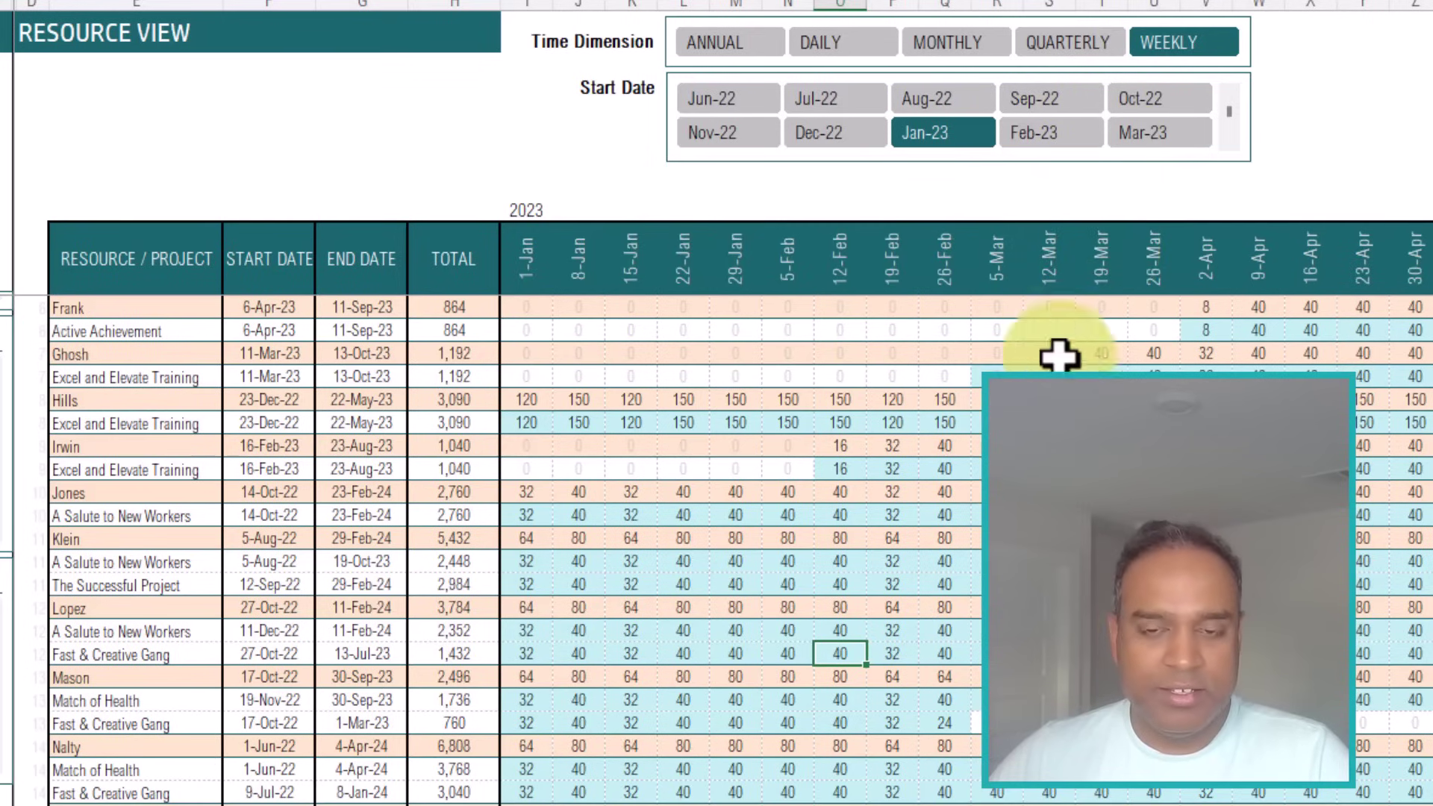